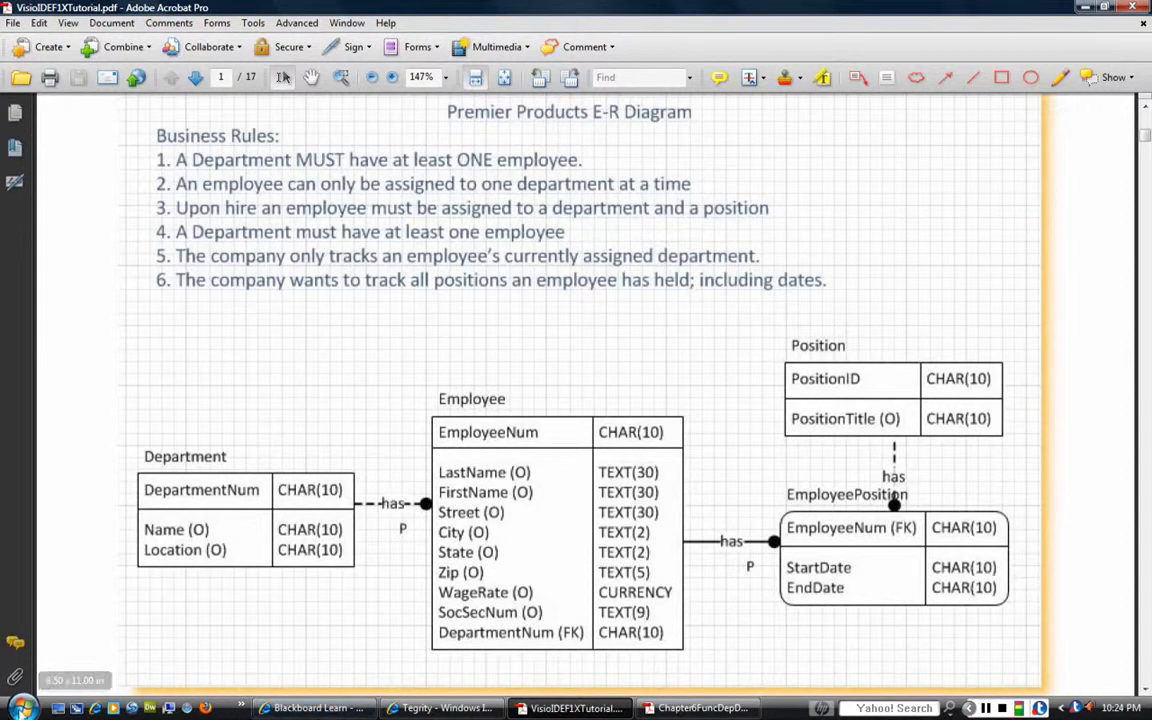
Launch Microsoft Visio 2010 from the Microsoft Office programs and dismiss the Activation Wizard.
click(22, 708)
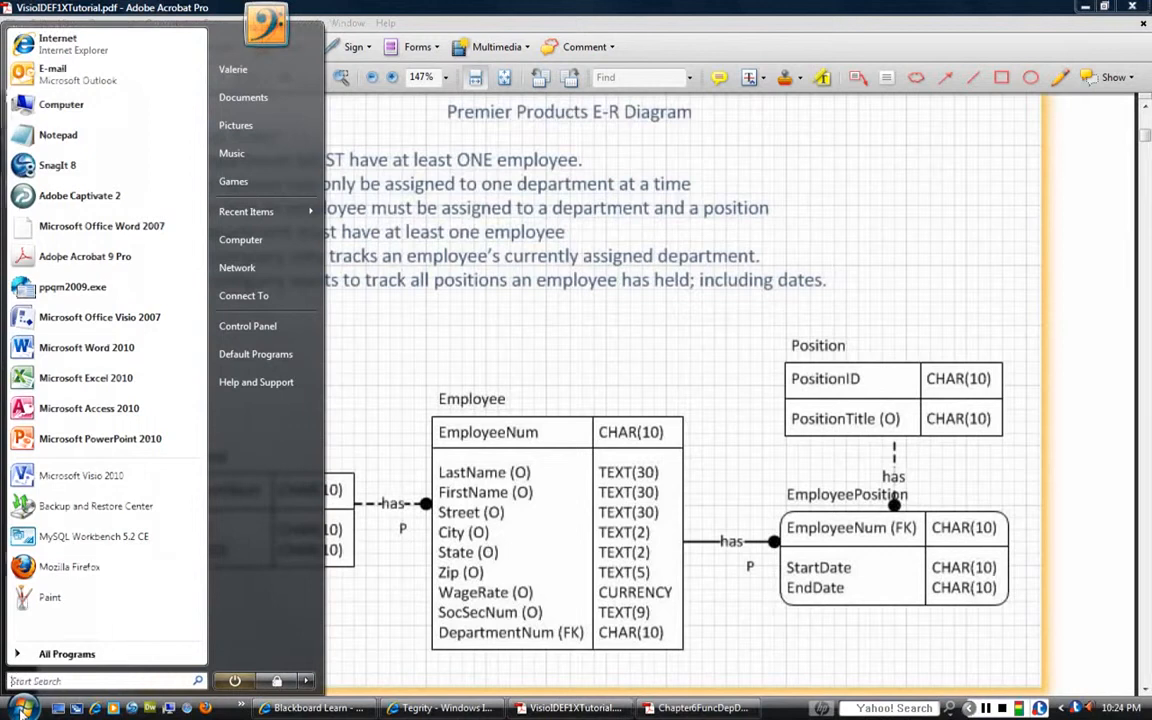
click(20, 654)
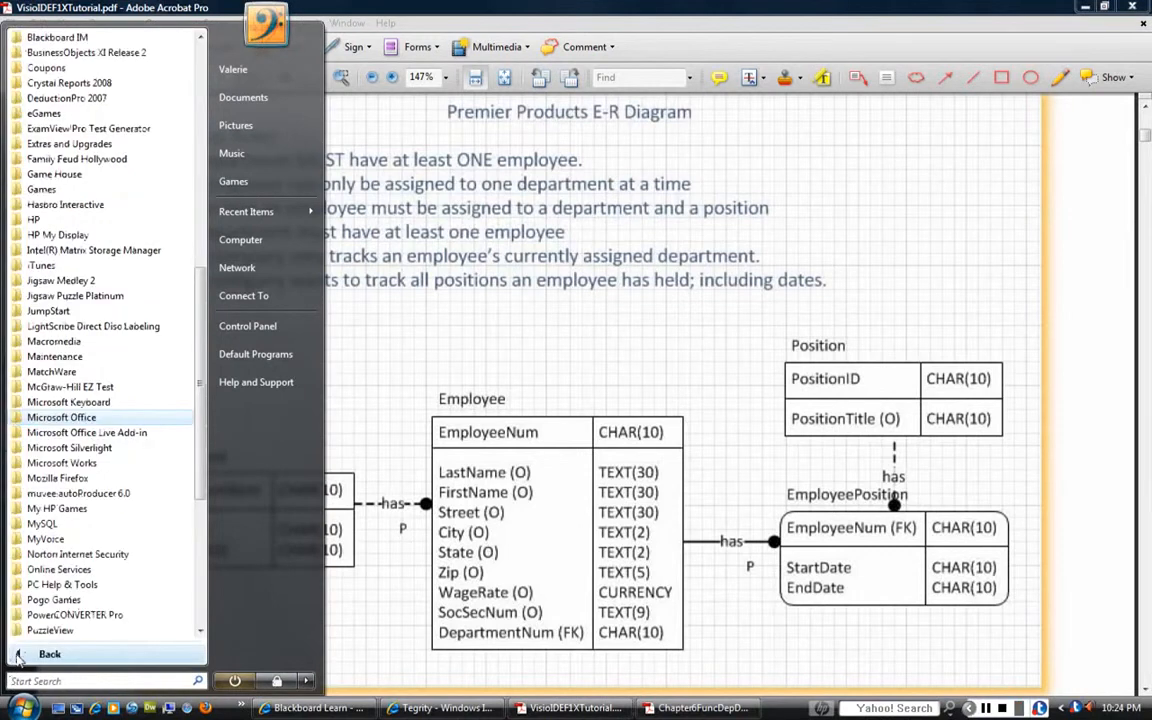
click(44, 420)
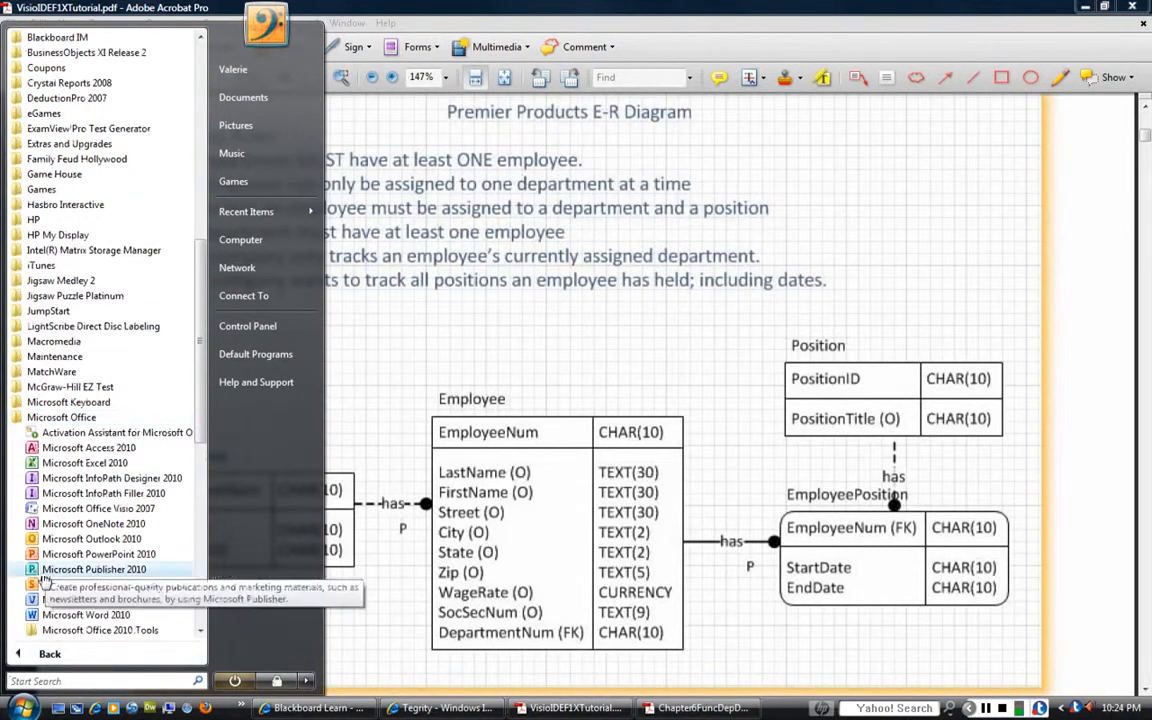
click(60, 600)
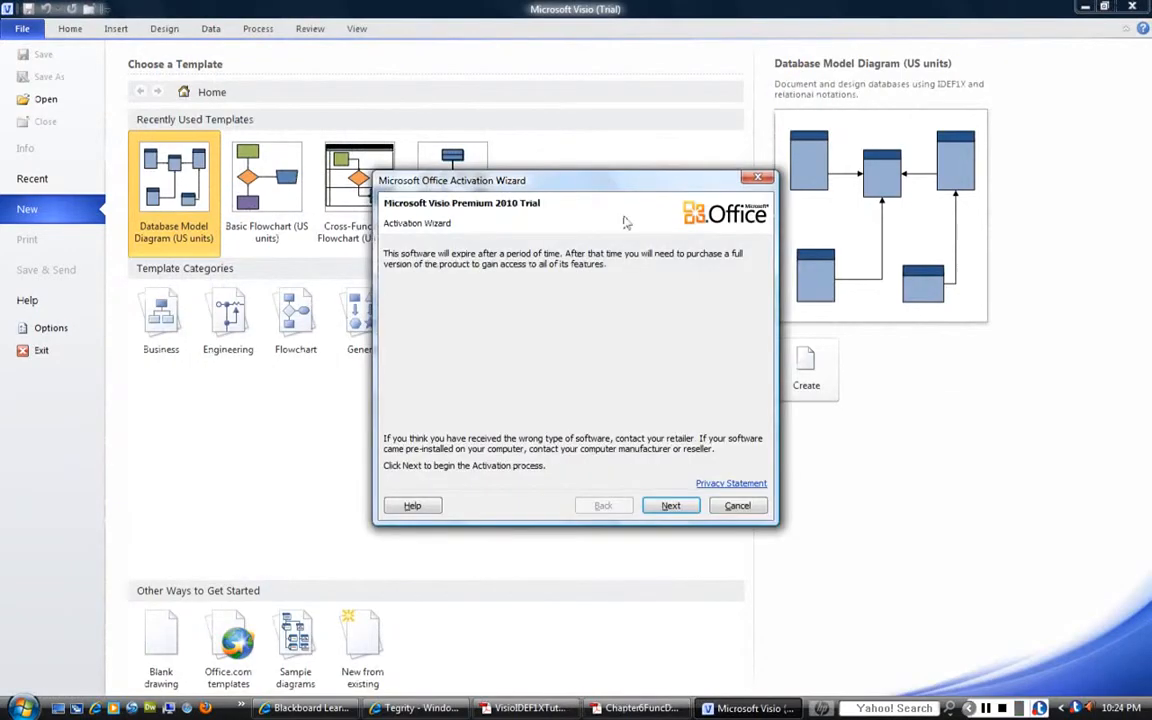
click(757, 178)
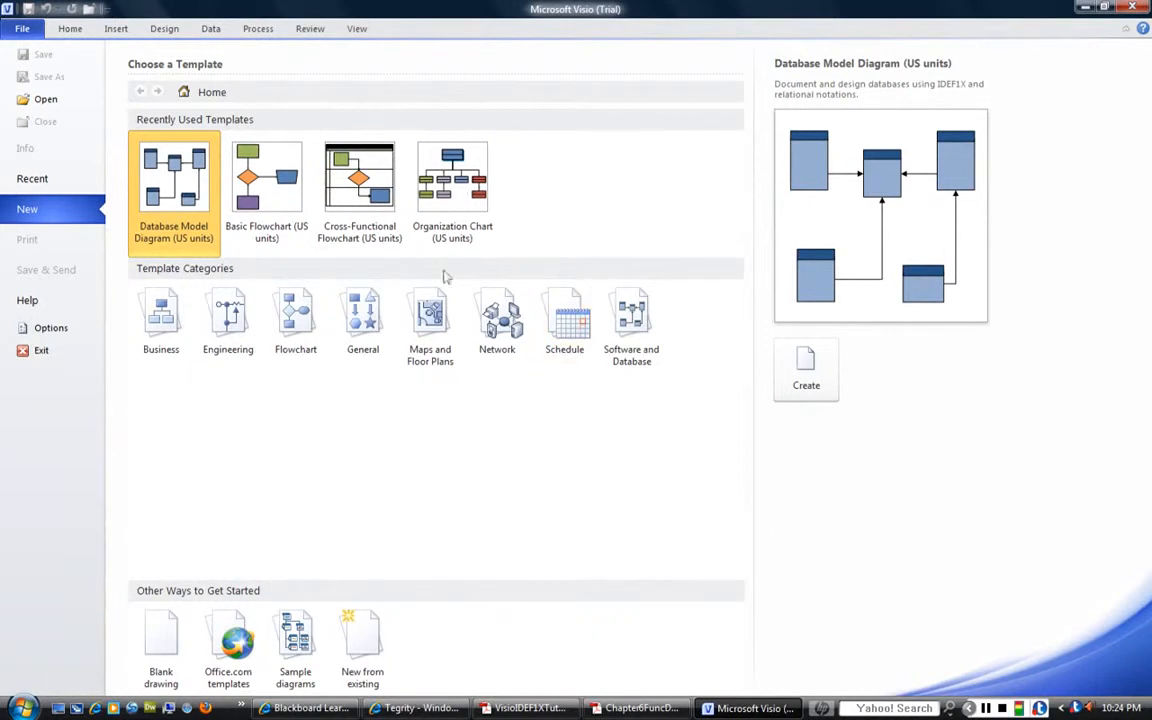
Create a Database Model Diagram in US units from the Software and Database templates and display it at page width.
click(641, 337)
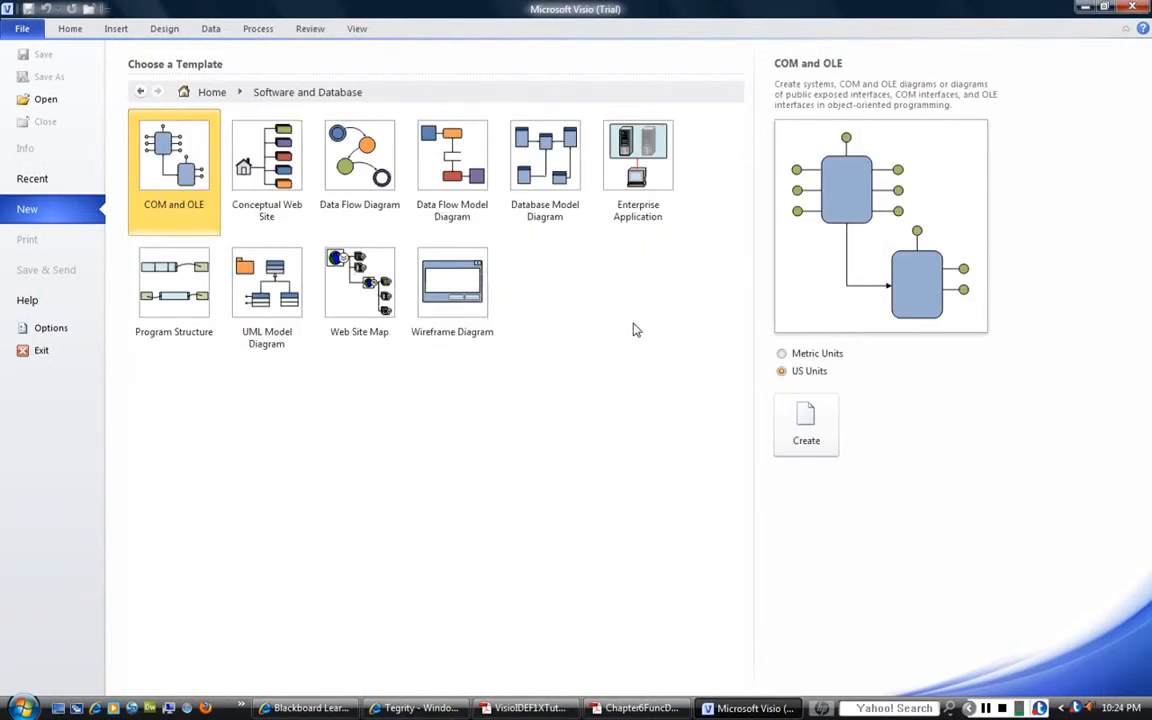
click(546, 166)
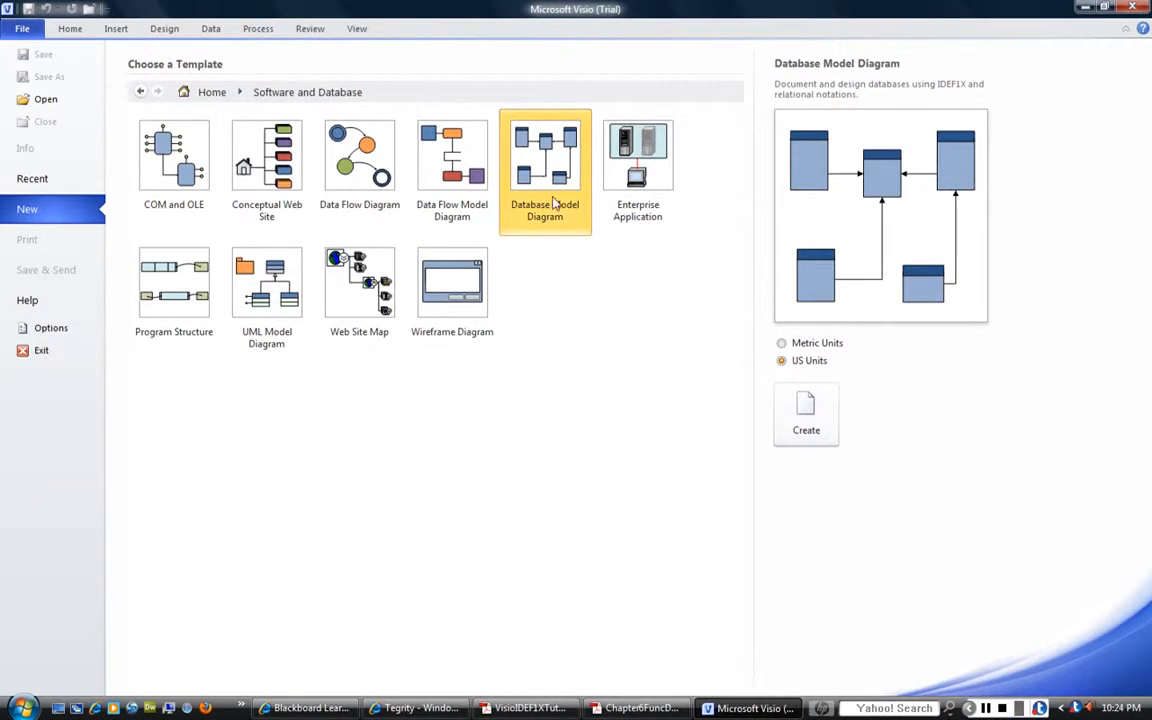
click(807, 420)
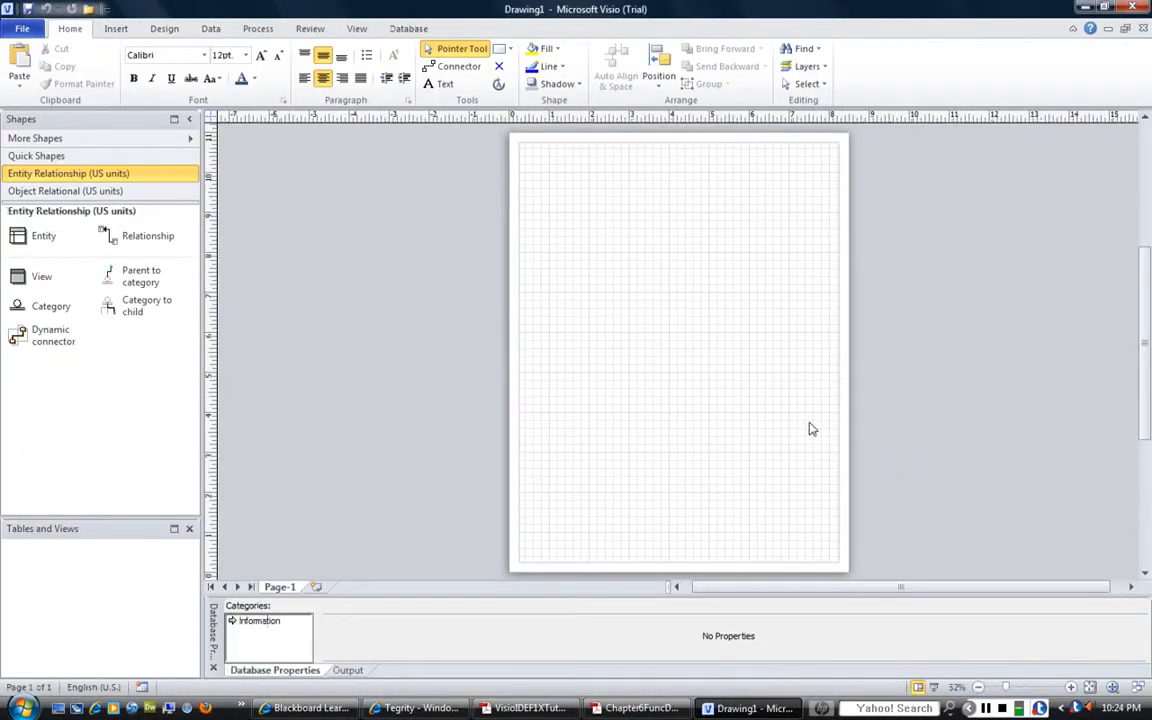
click(357, 29)
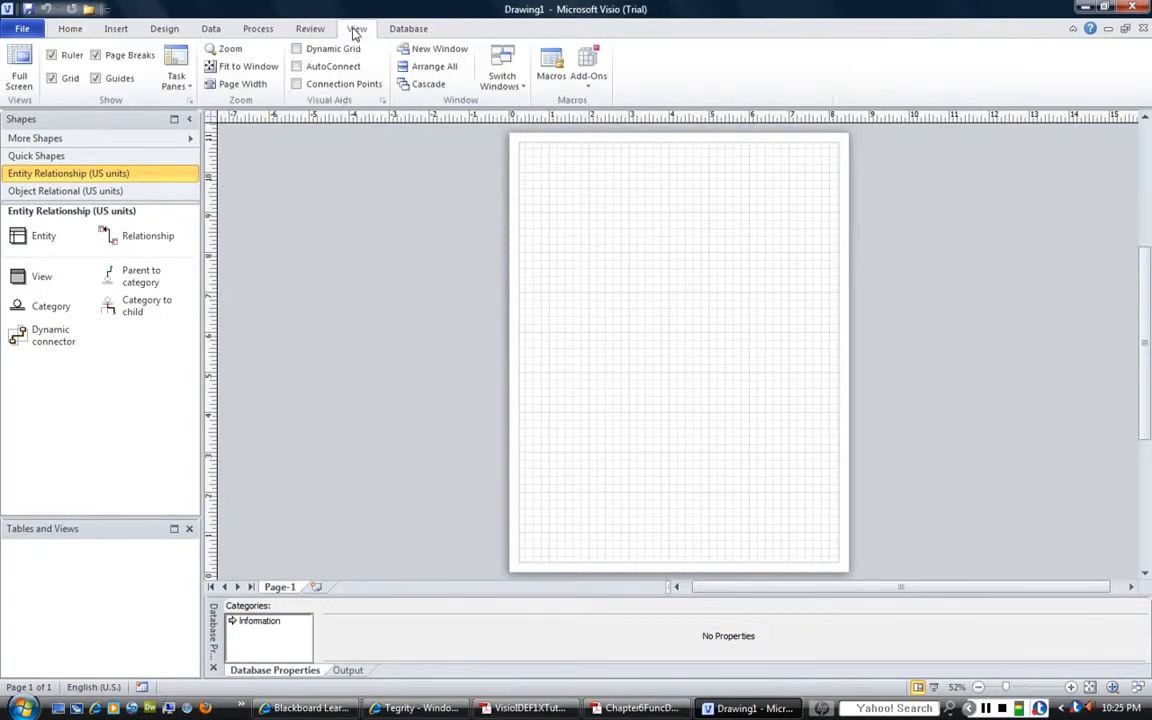
click(234, 86)
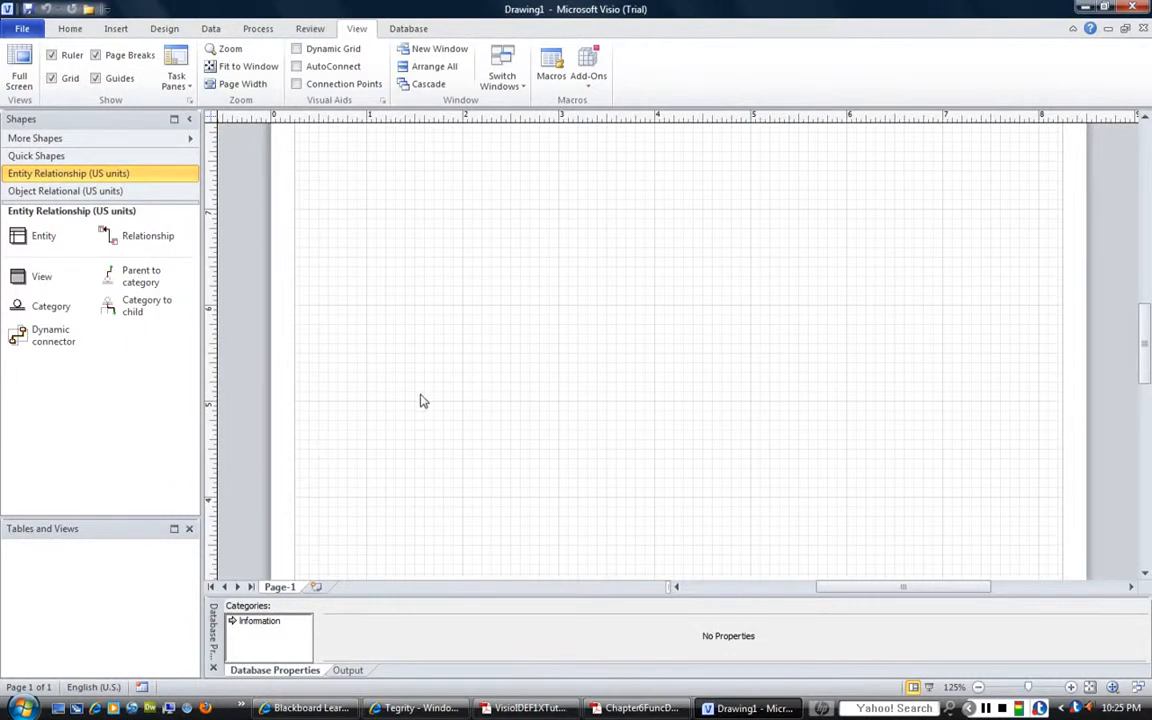
Set the database document's symbol set to IDEF1X in the general display options and save these as defaults.
click(405, 31)
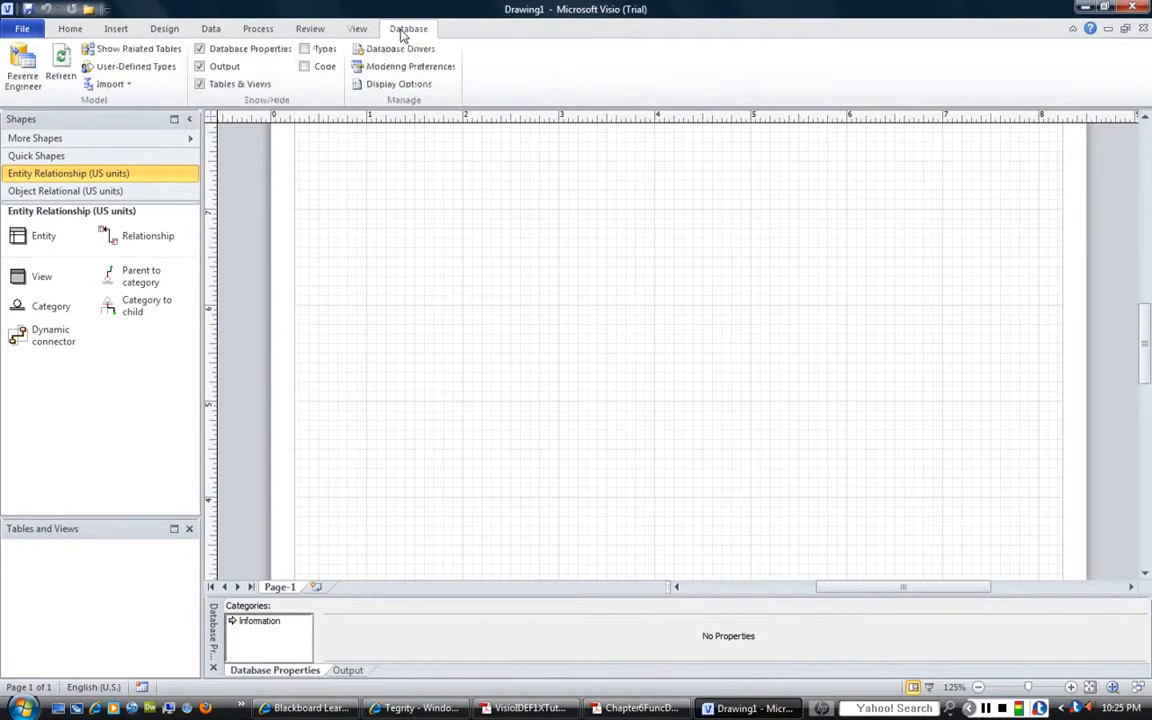
click(391, 87)
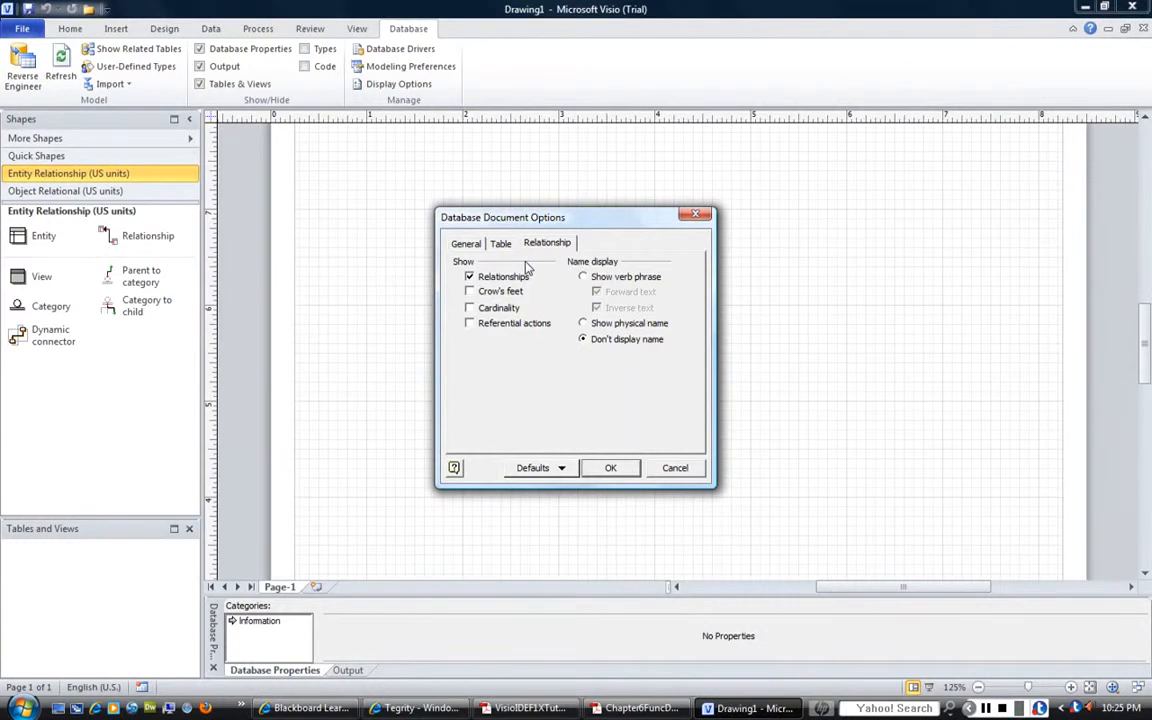
click(465, 244)
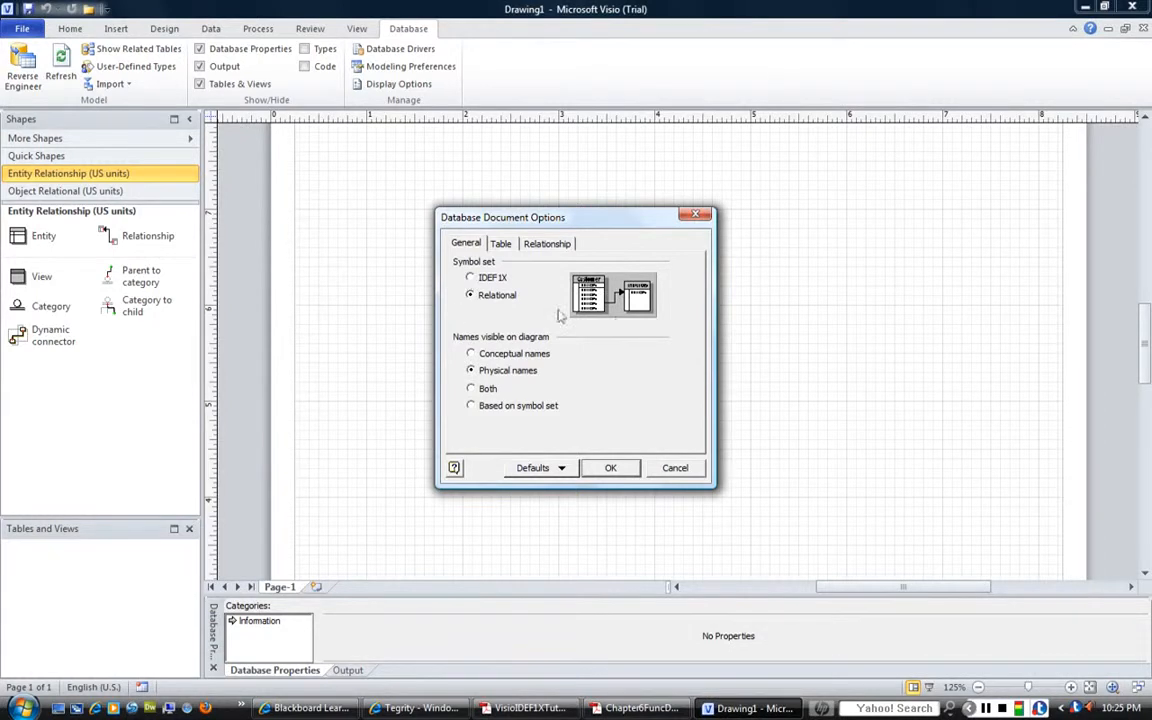
click(471, 279)
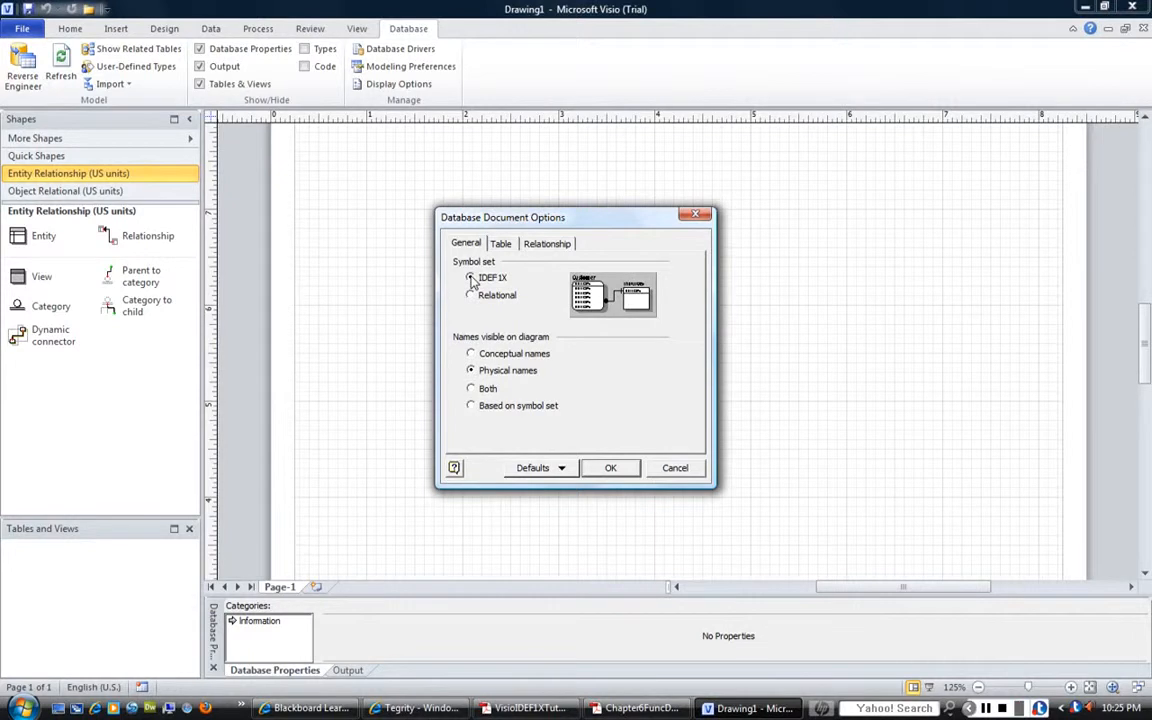
click(562, 469)
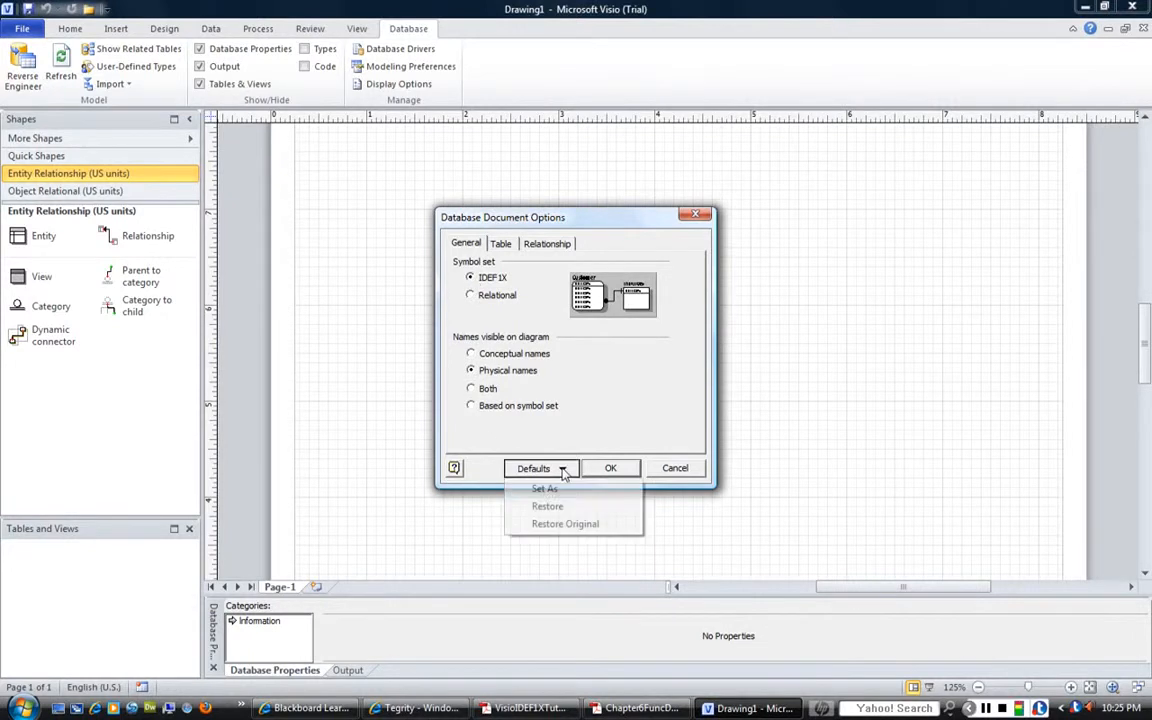
click(545, 490)
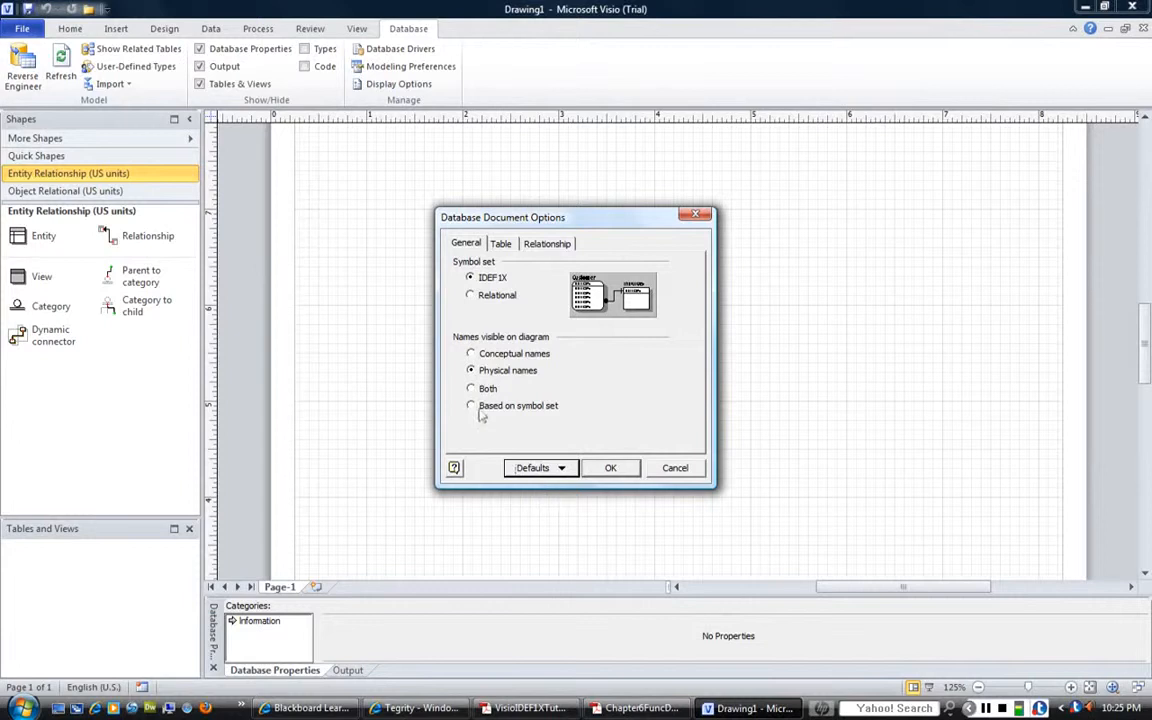
Save the current table display options of the database document as defaults.
click(502, 247)
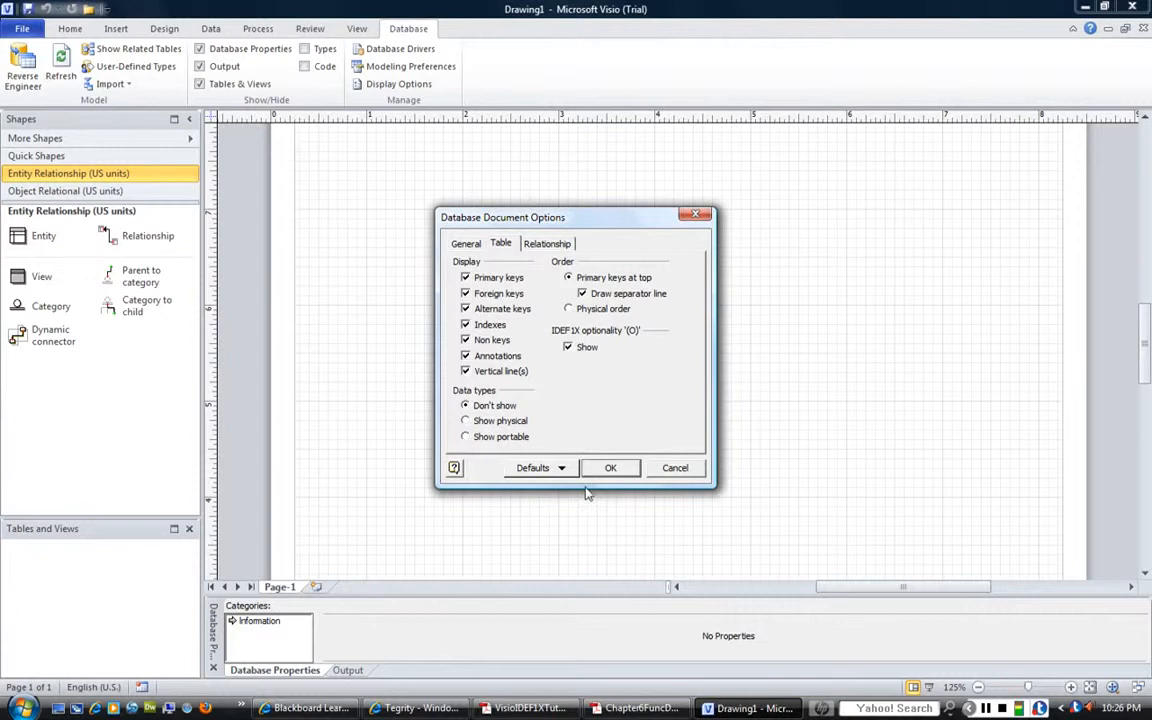
click(558, 470)
click(544, 490)
Enable the display of cardinality on relationships, save the relationship options as defaults, and apply the document options.
click(543, 244)
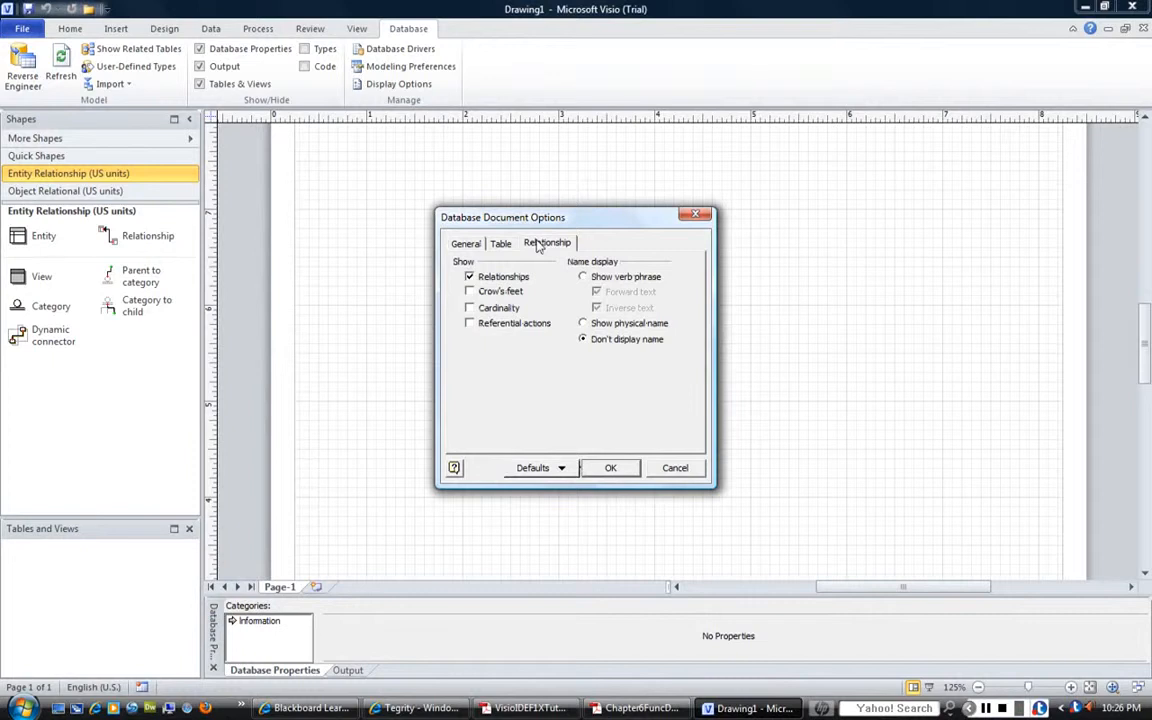
click(469, 309)
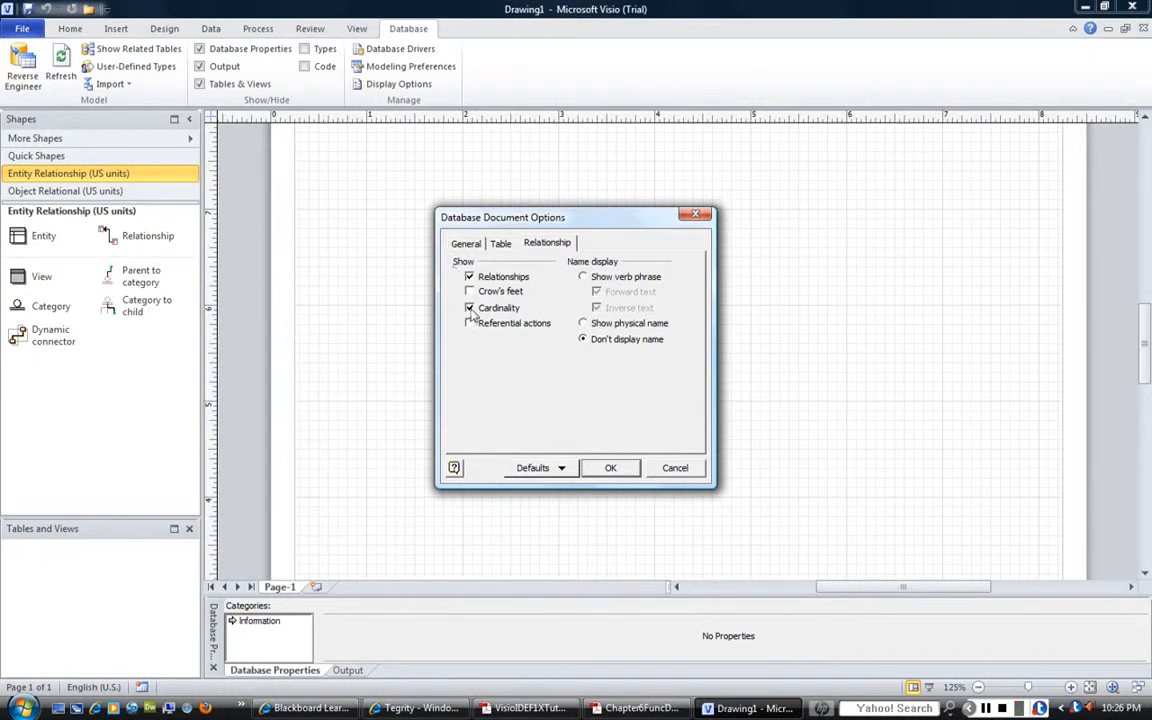
click(537, 468)
click(547, 494)
click(608, 468)
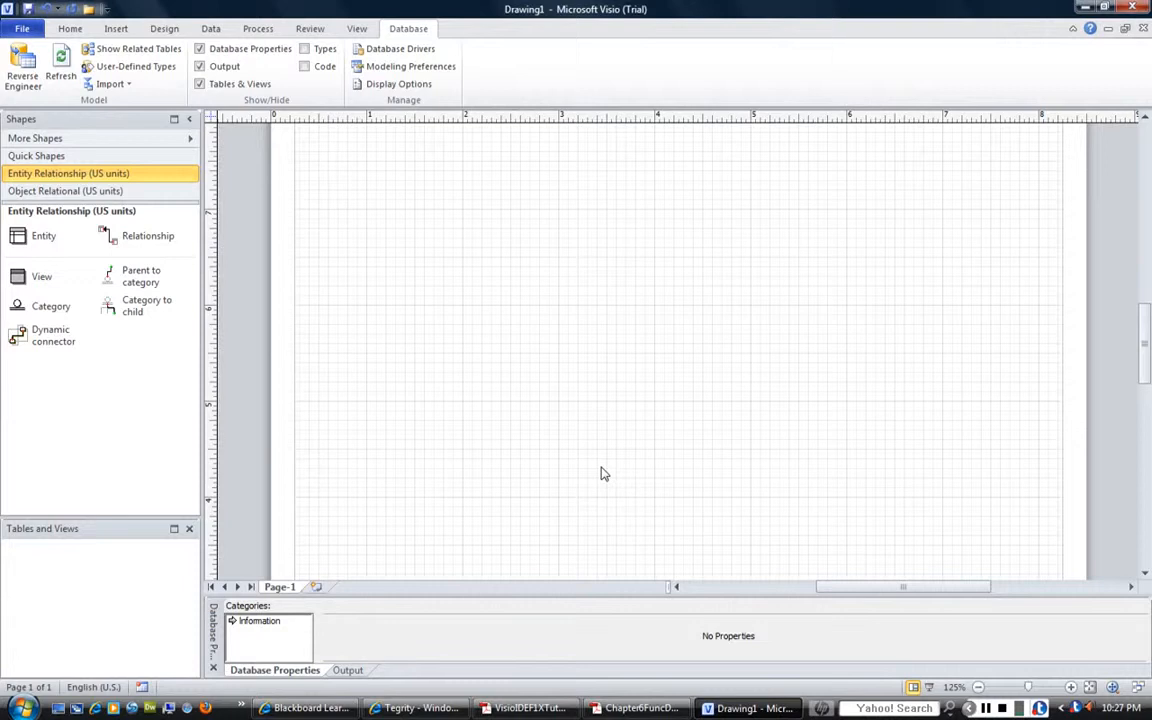
Consult the DBDL in Chapter6FuncDepDBDLSolution.pdf in Acrobat, and back in Visio add an entity named Department near the page's left side.
click(626, 709)
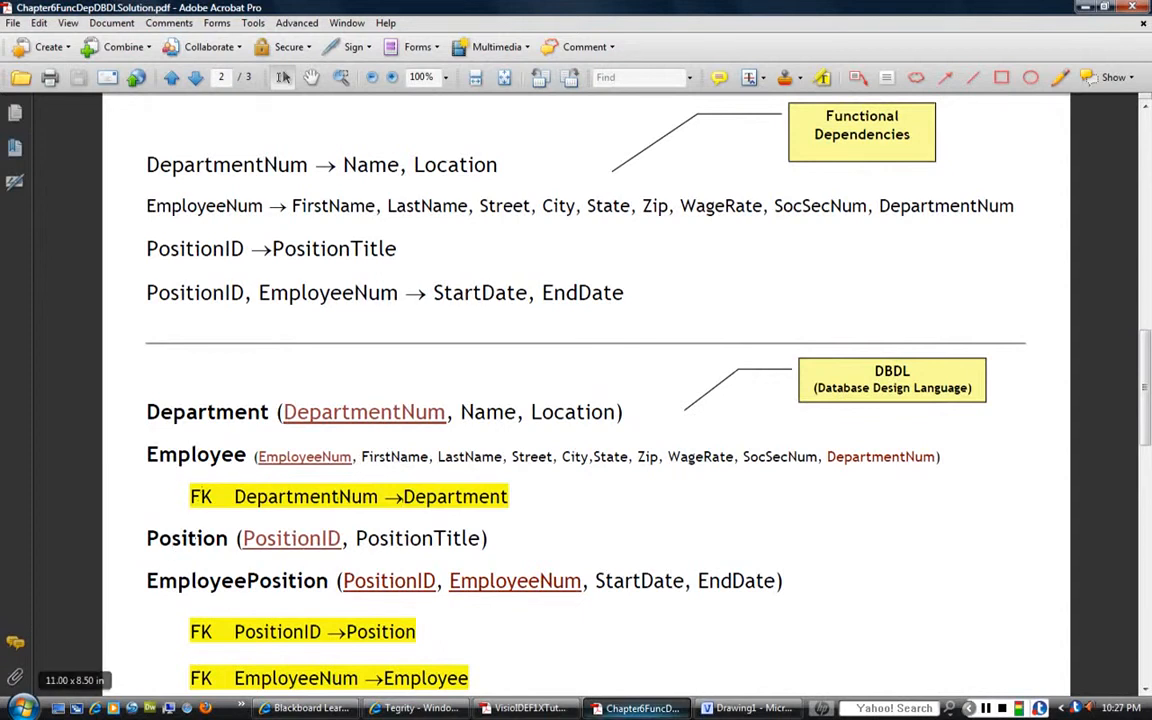
click(750, 709)
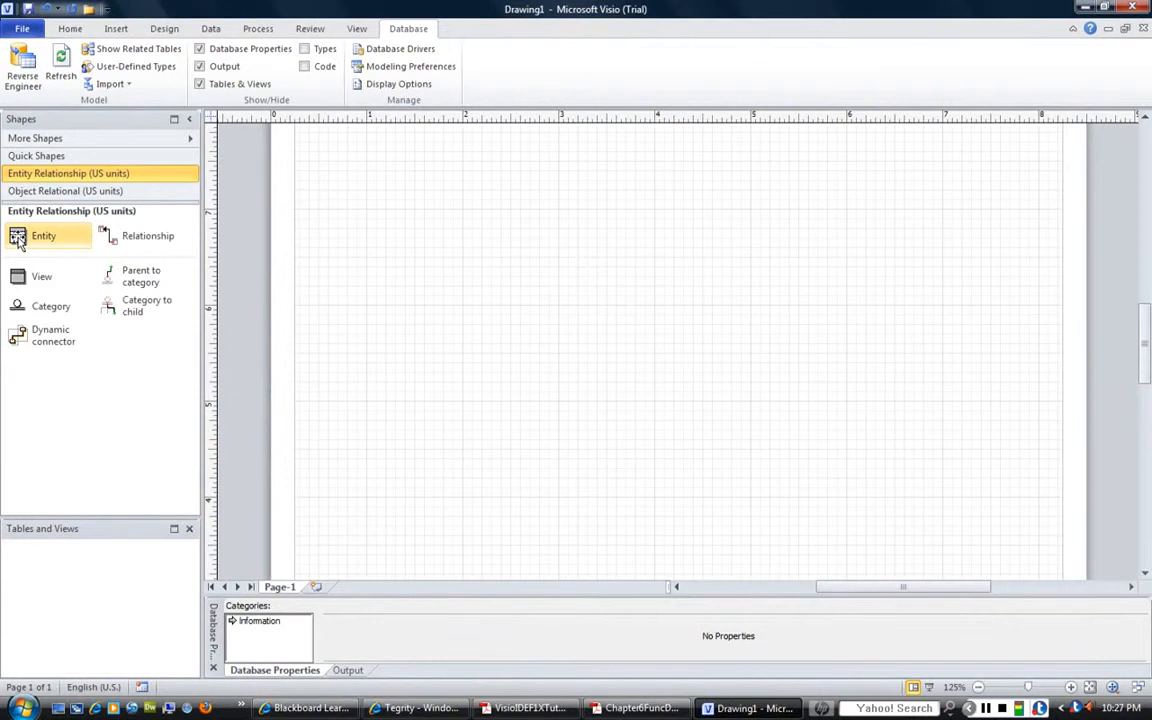
drag(19, 242, 408, 229)
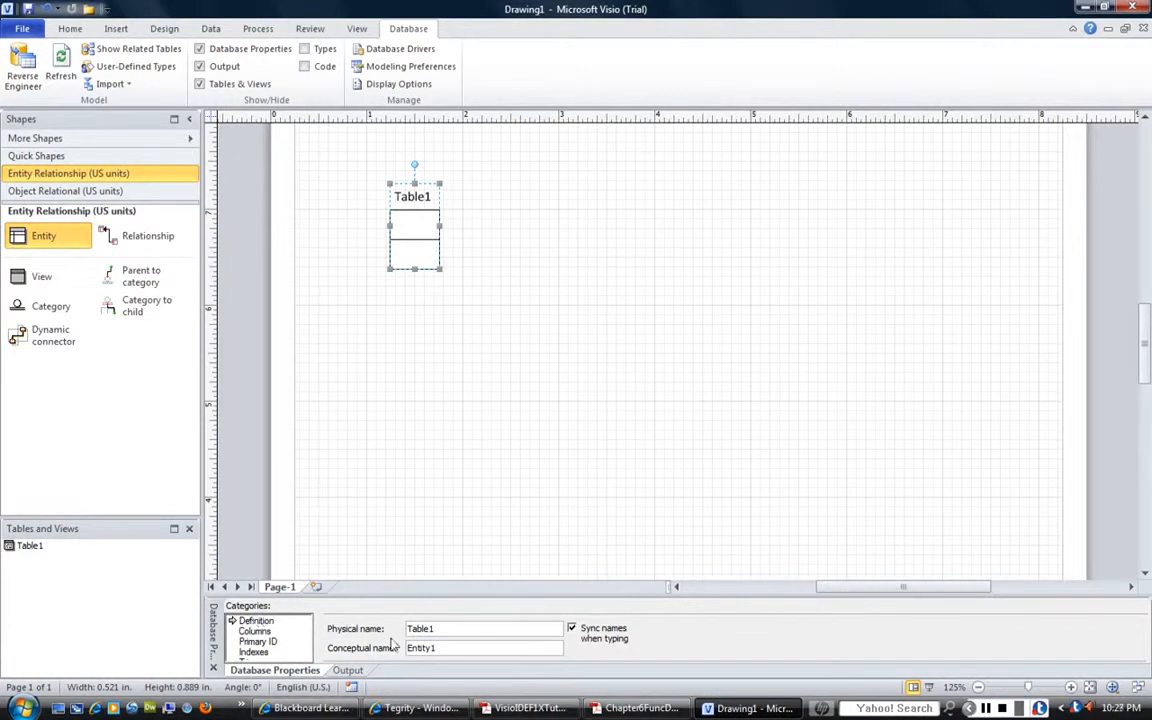
double_click(437, 628)
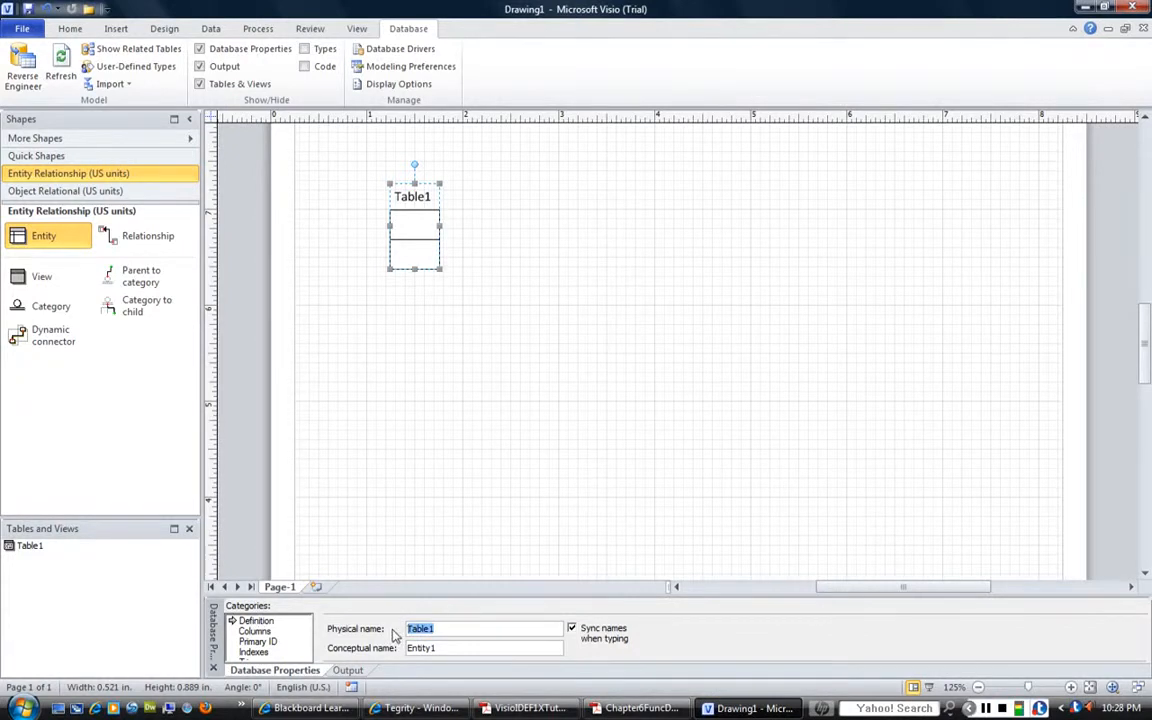
text(Depar)
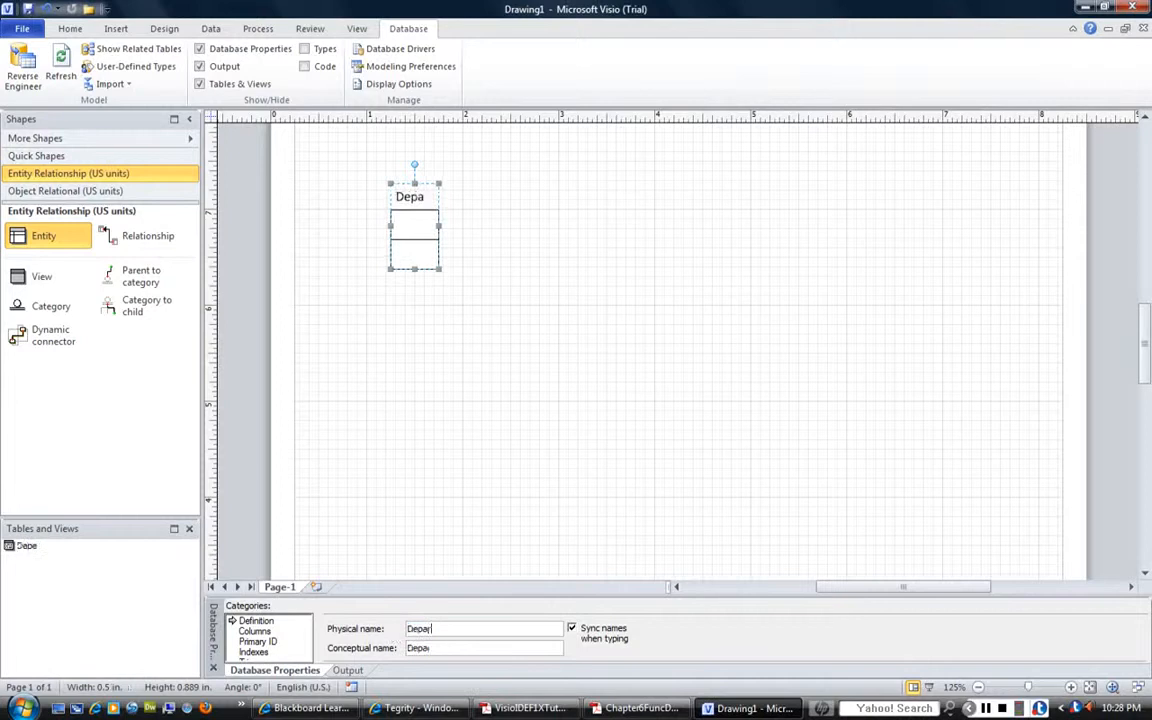
text(tment)
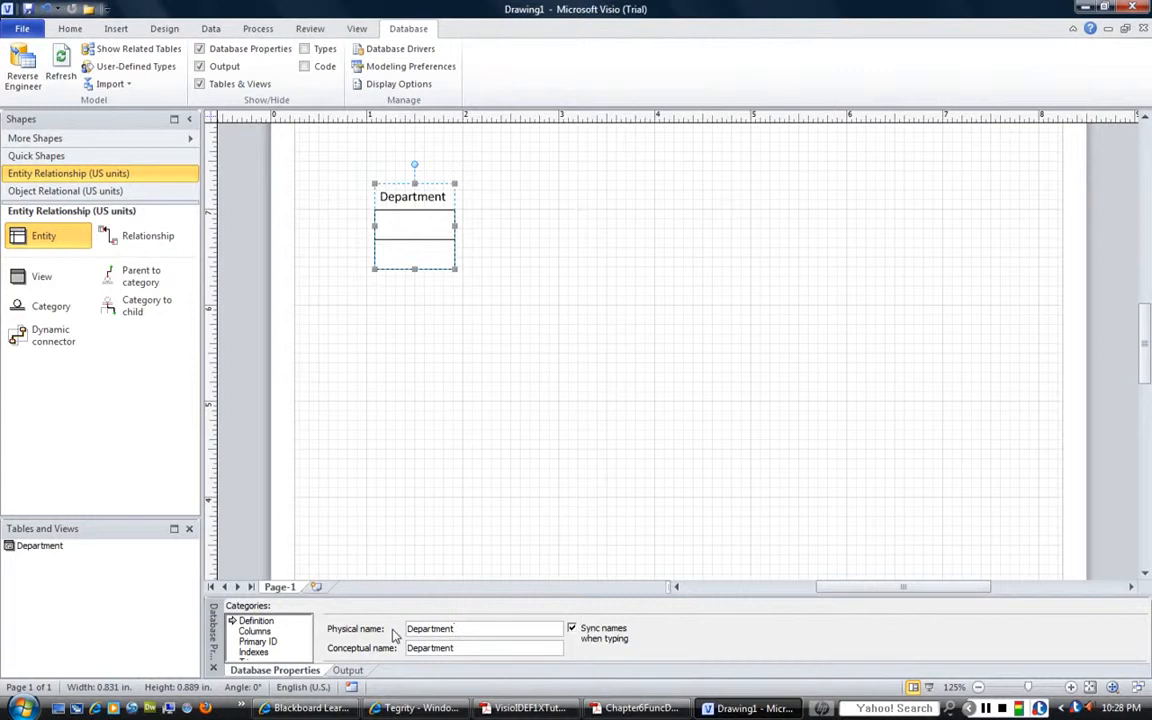
Enlarge the database properties area and add a DepartmentNum column to the Department entity as its primary key.
click(248, 632)
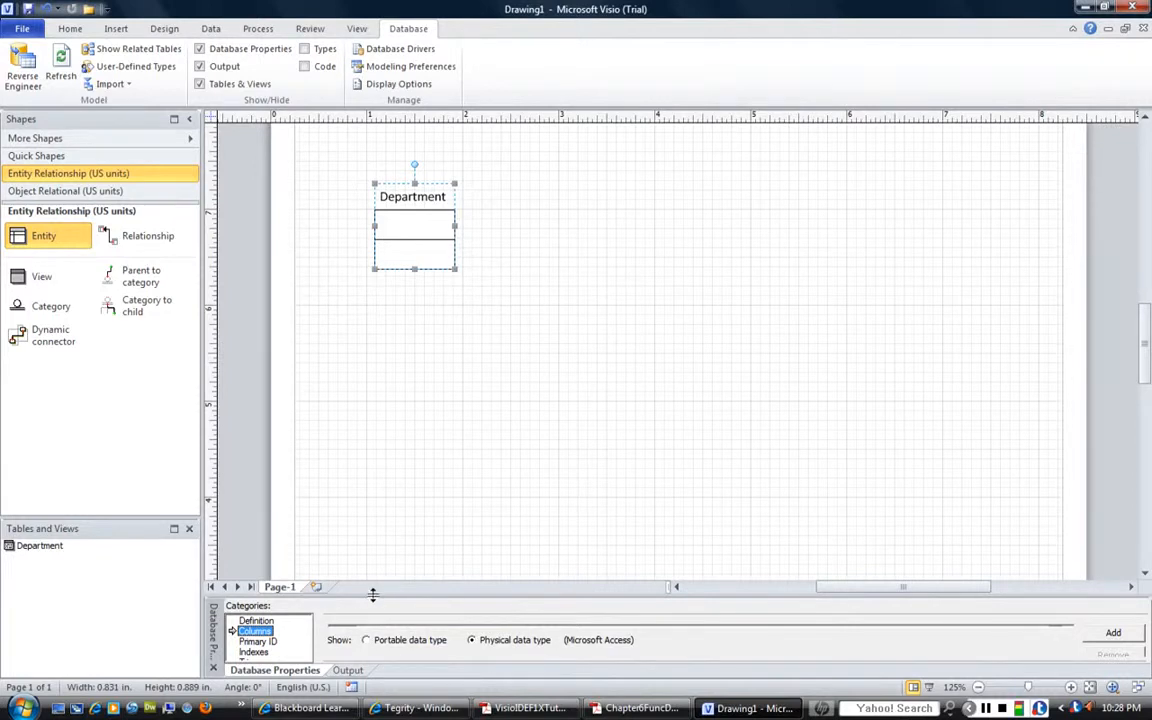
drag(372, 594, 370, 479)
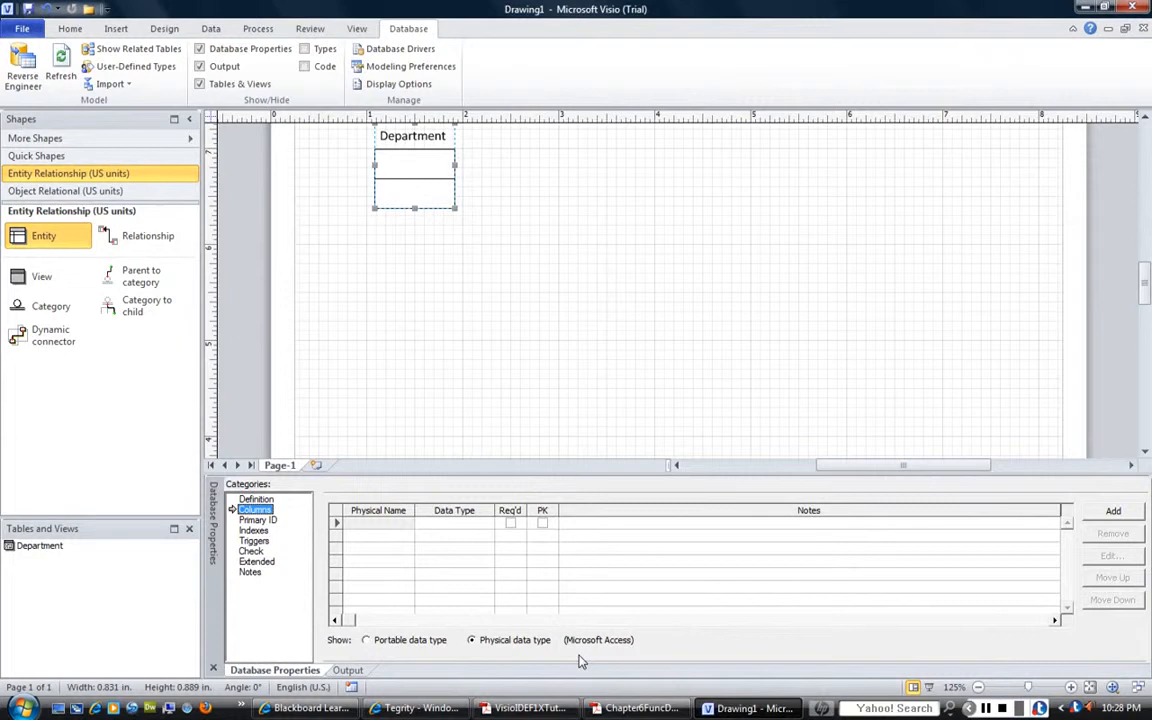
click(351, 523)
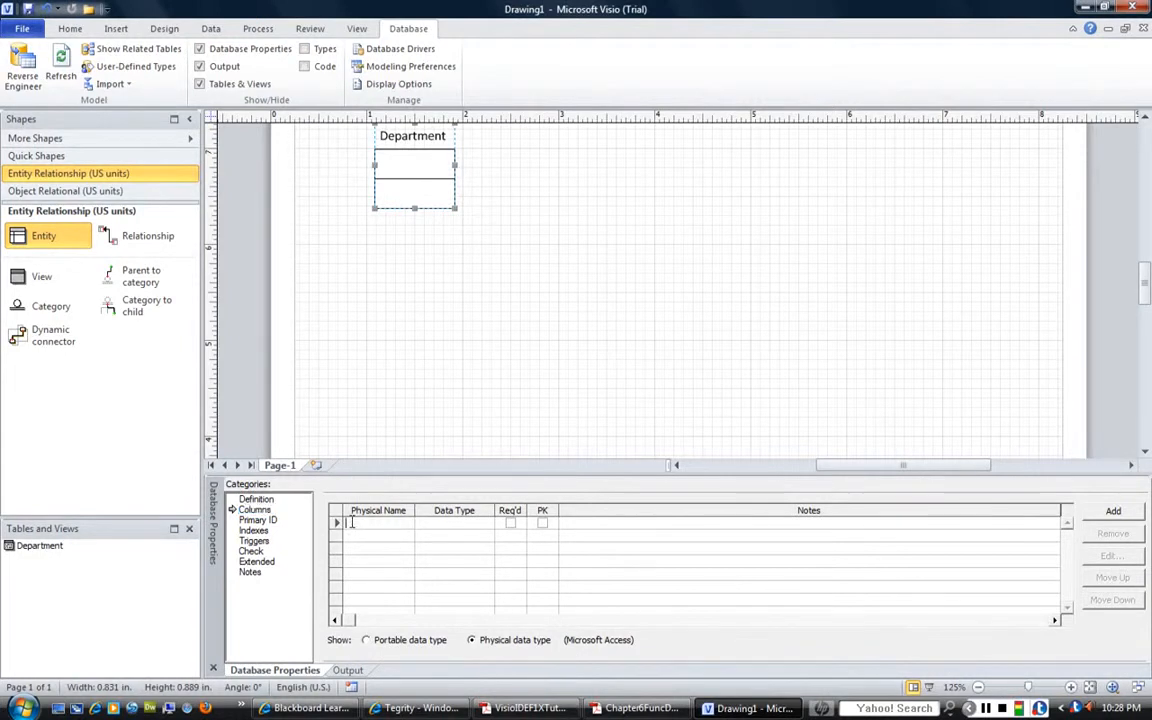
text(Depar)
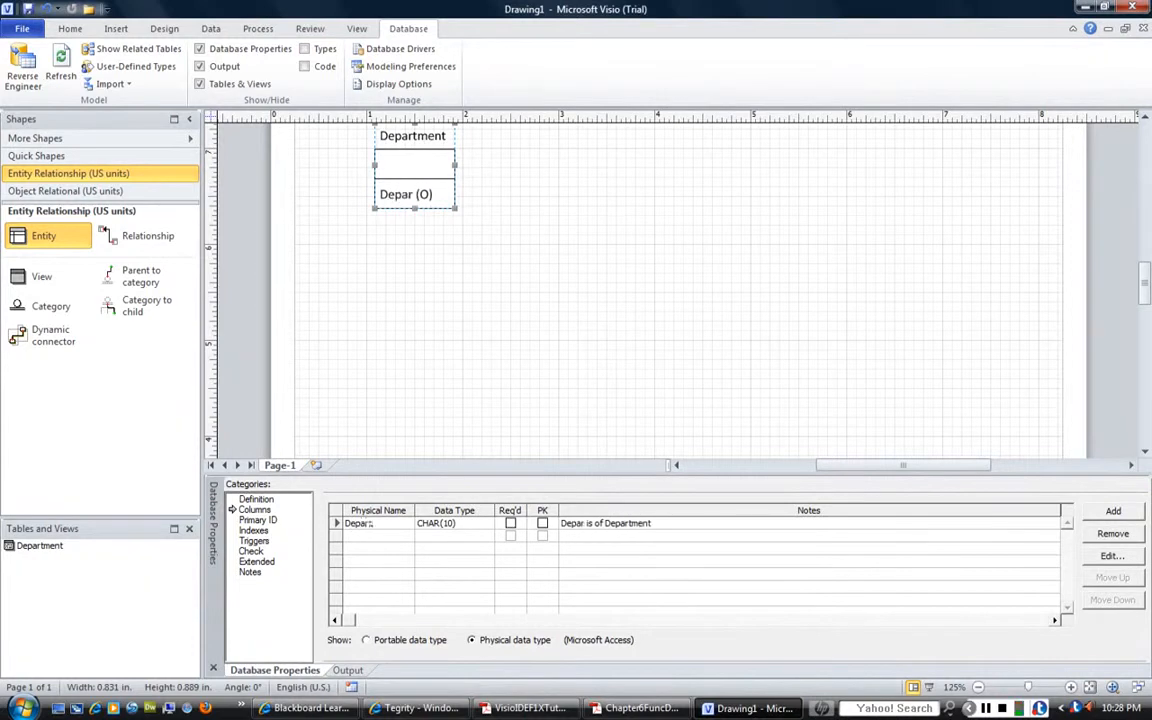
text(tment)
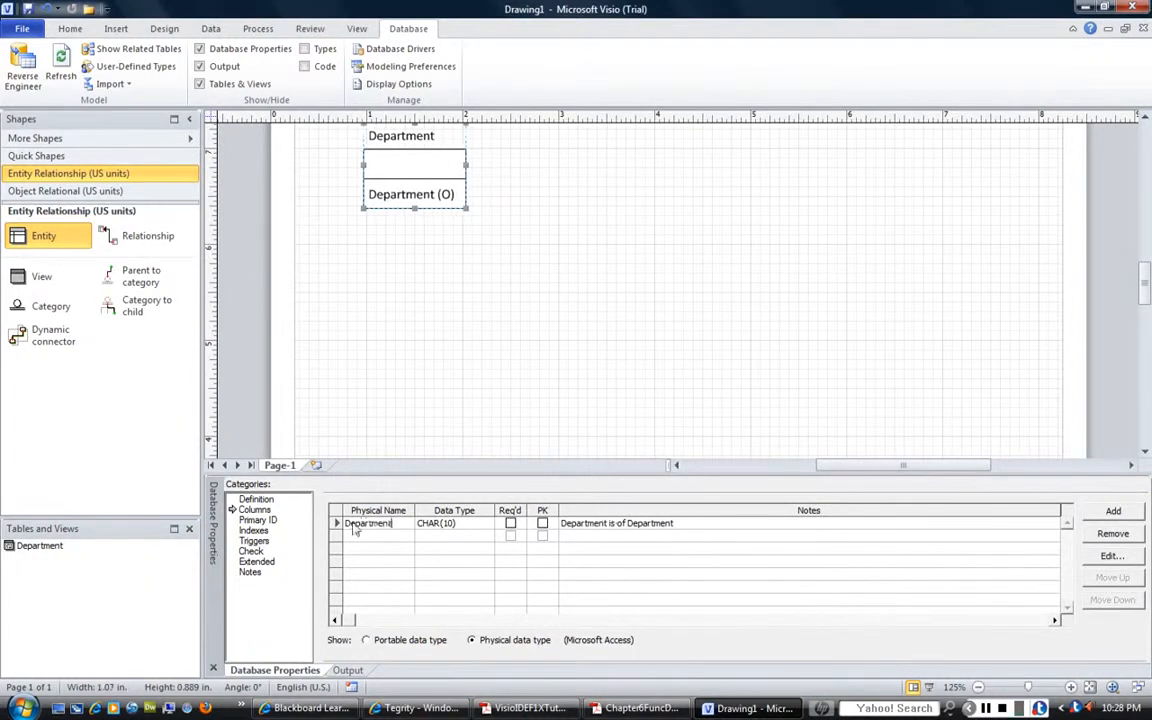
text(Num)
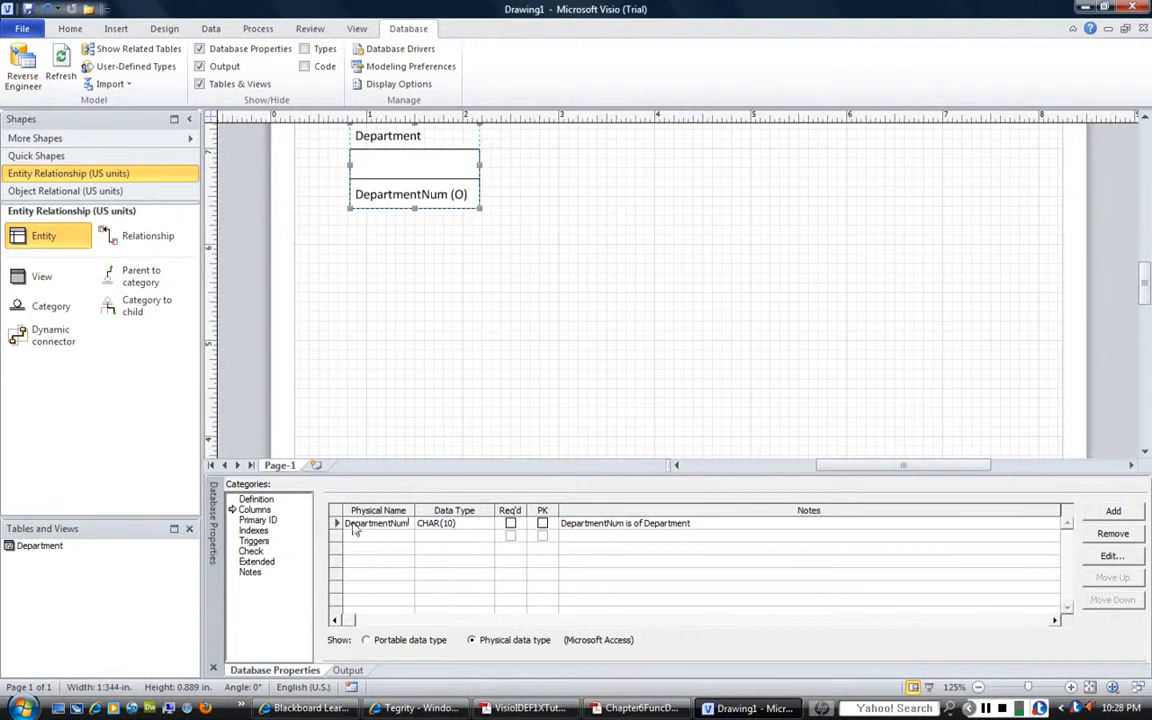
click(542, 524)
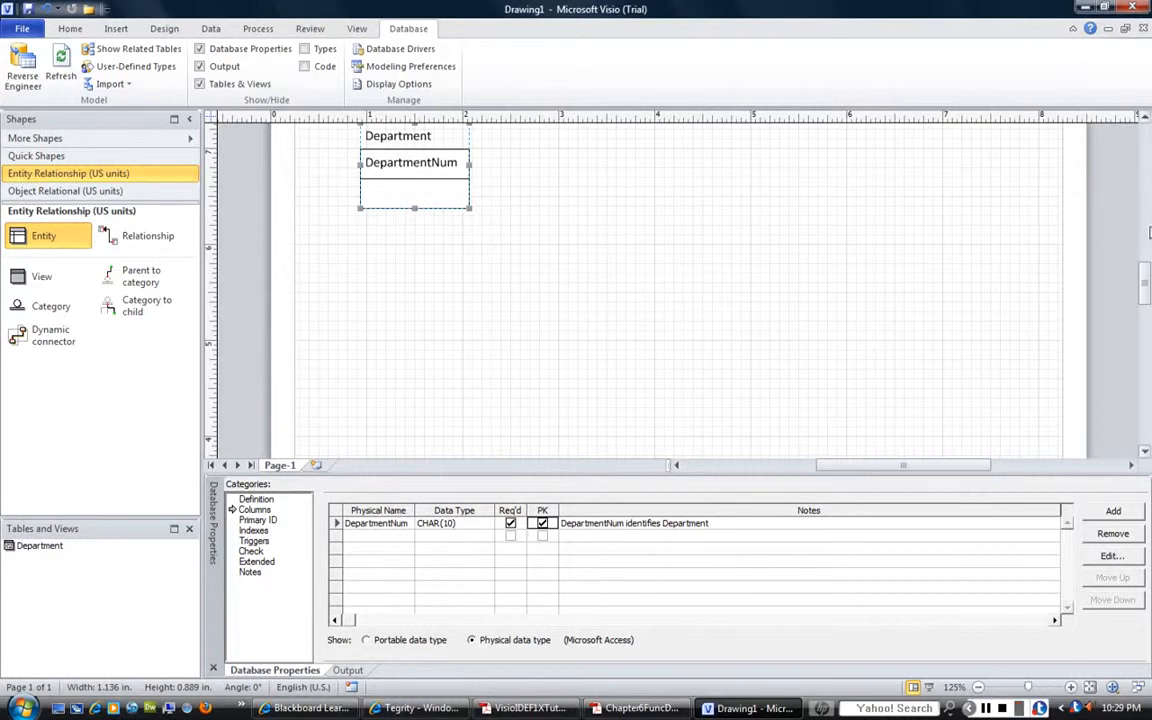
scroll(1147, 278, up, 1)
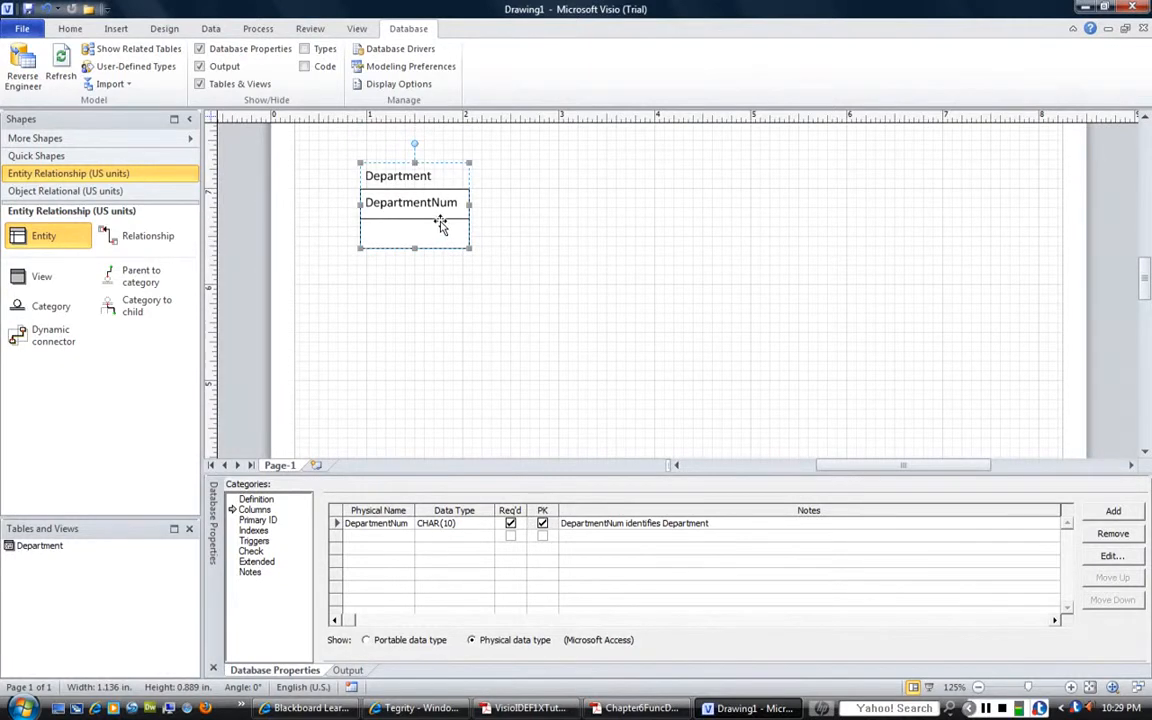
Add the non-key columns Name and Location to the Department entity.
click(357, 541)
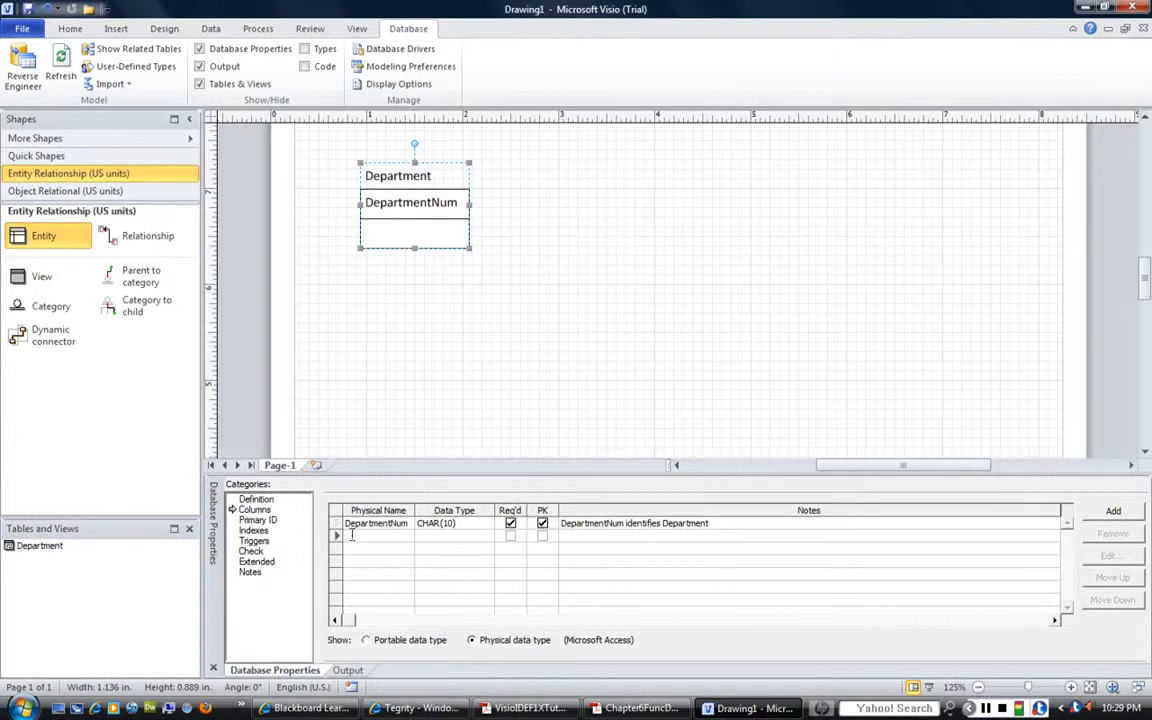
text(Name)
key(Return)
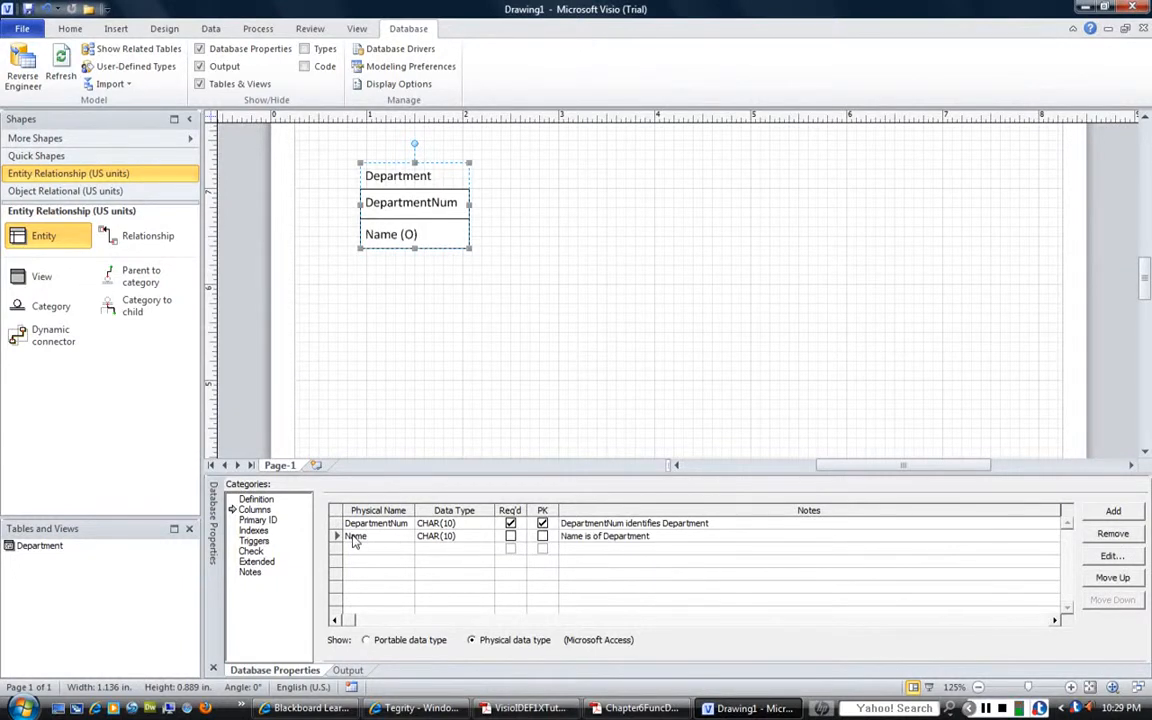
key(Down)
text(Locatio)
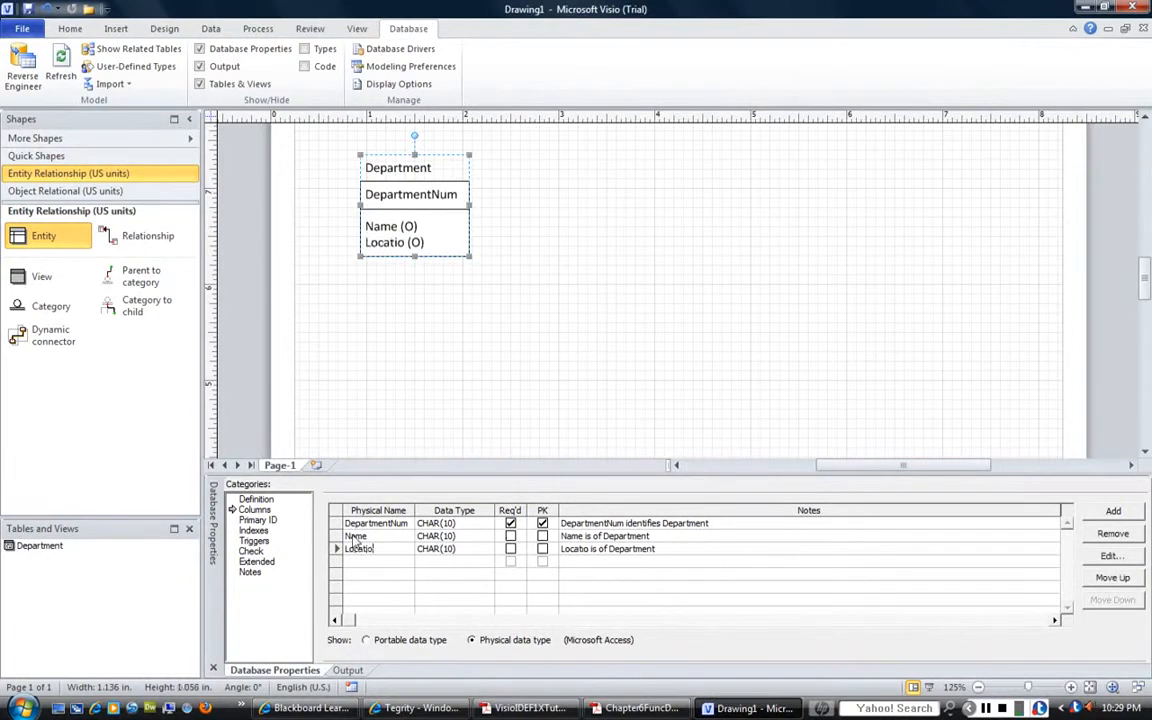
text(n)
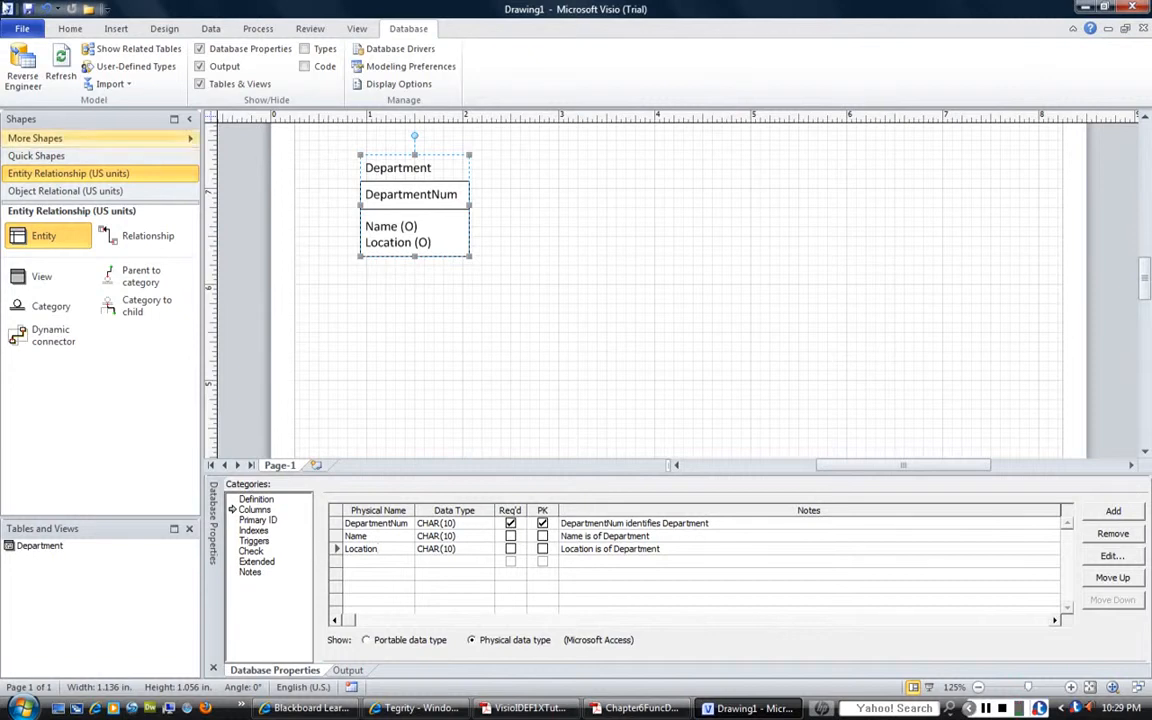
Save the drawing to the Desktop as PremiereProductsIDEF1X in the Drawing (*.vsd) format.
click(29, 9)
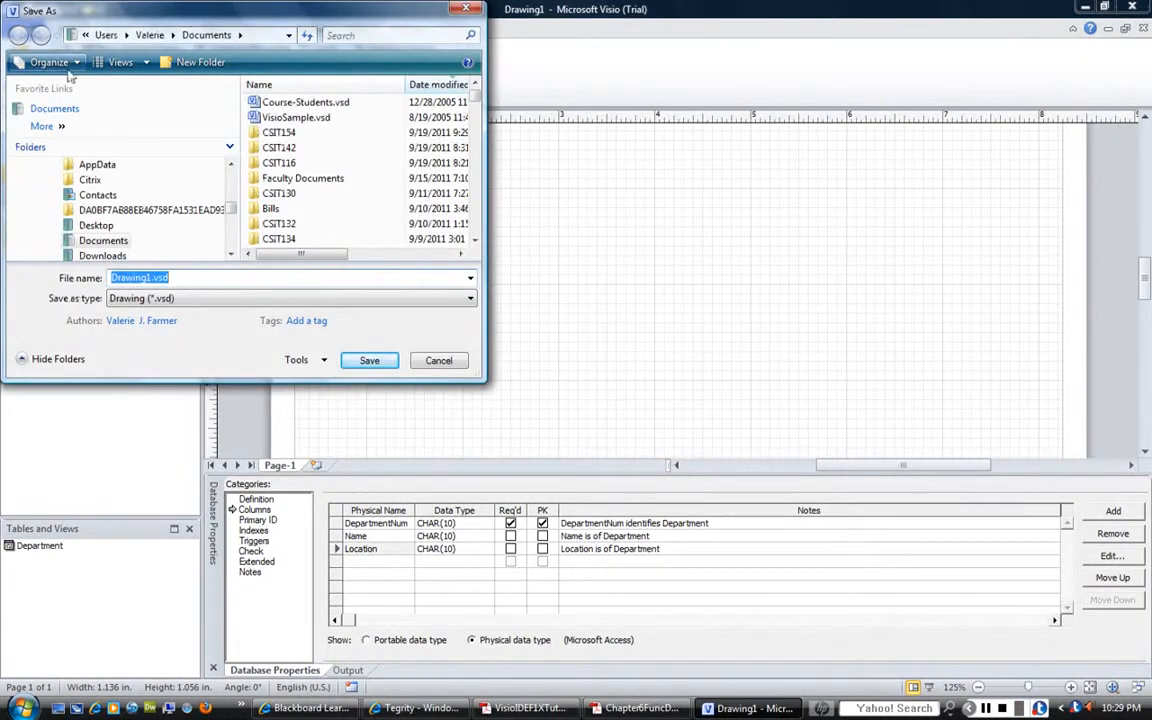
click(92, 226)
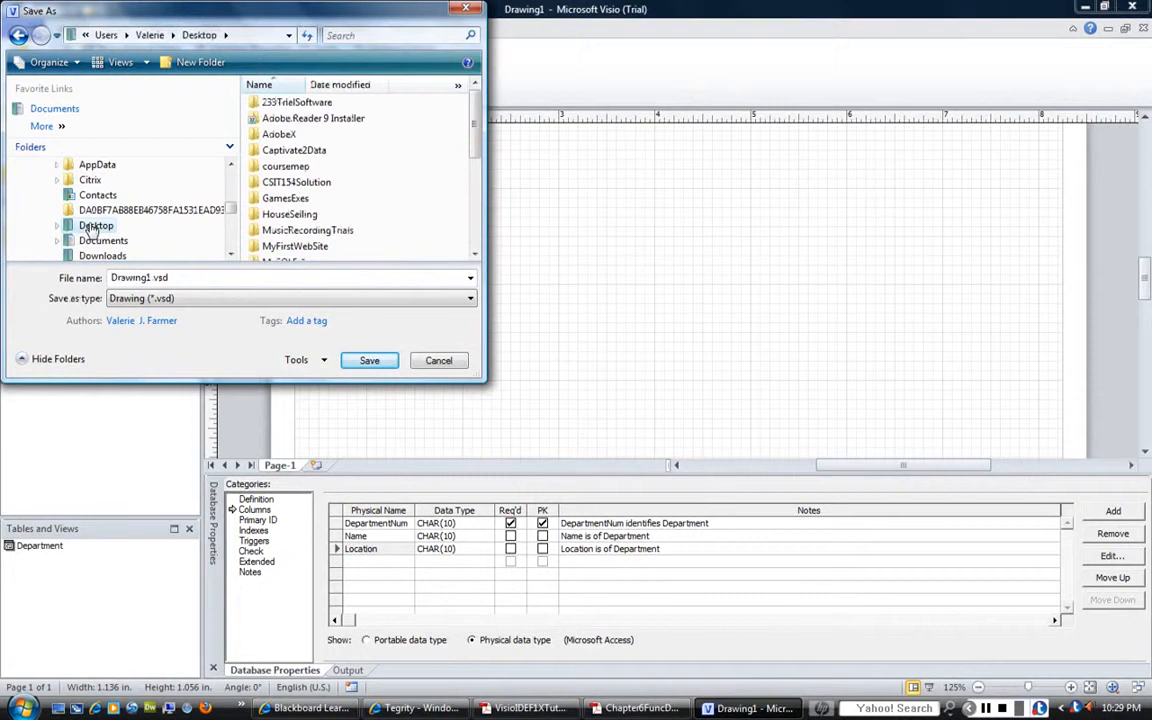
double_click(130, 278)
text(P)
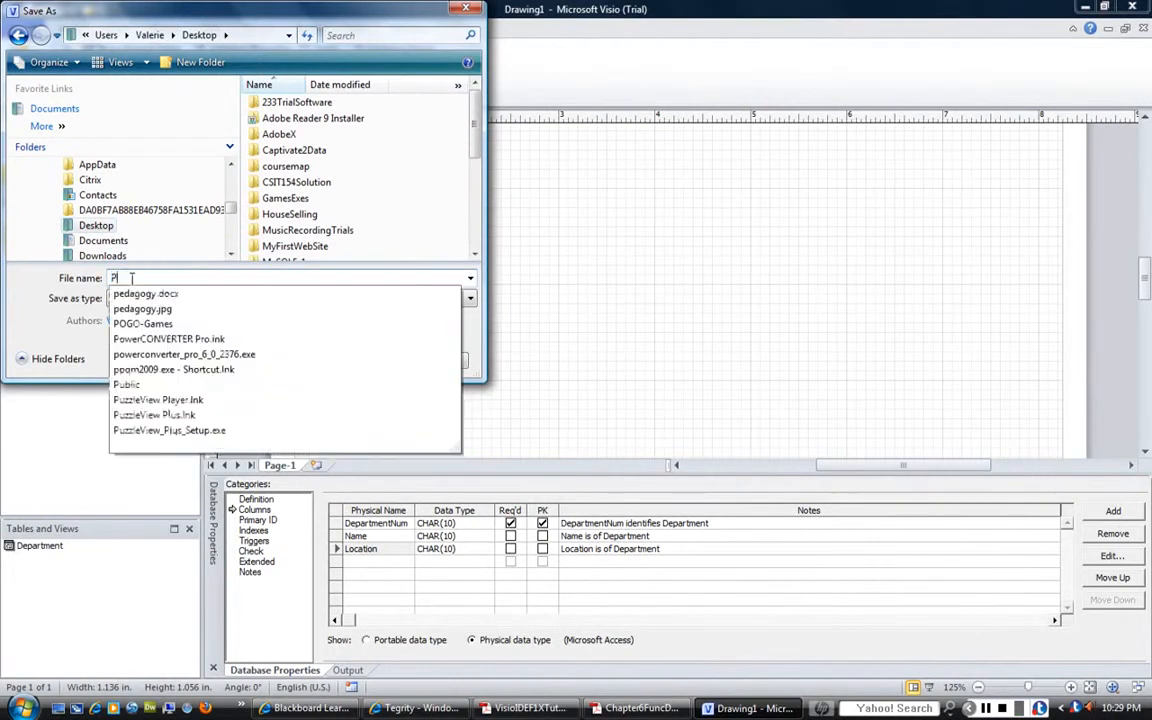
text(rem)
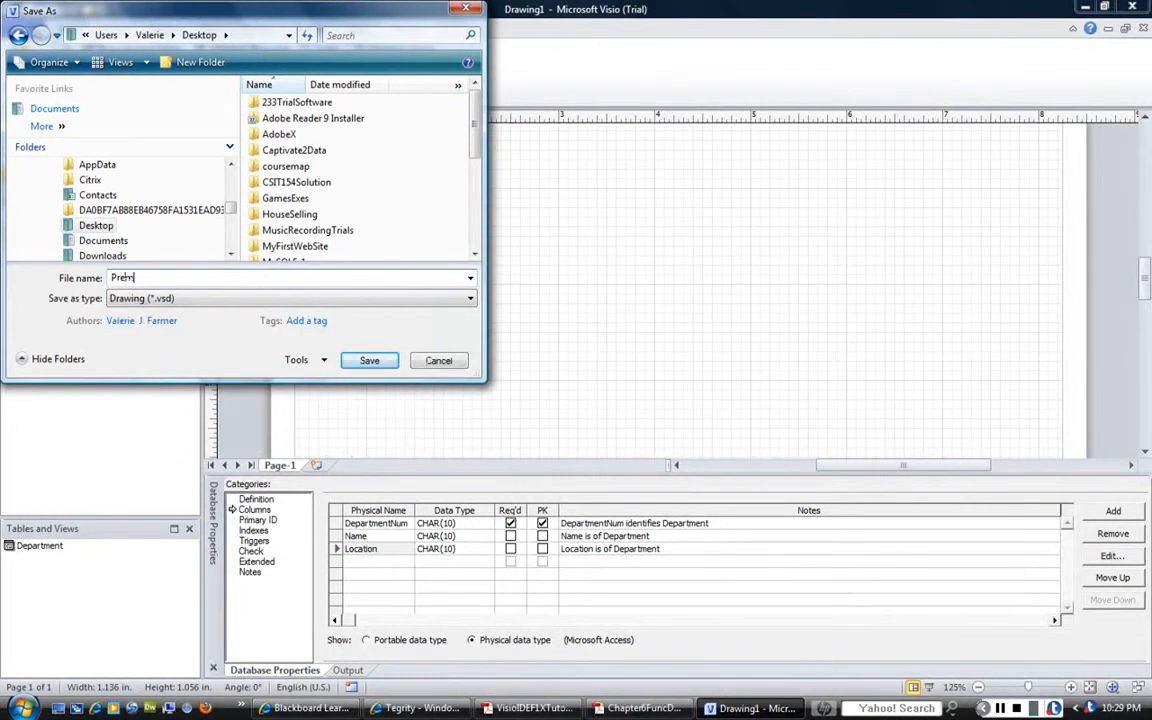
text(ier)
text(eProduc)
text(tsI)
text(DEF)
text(1X)
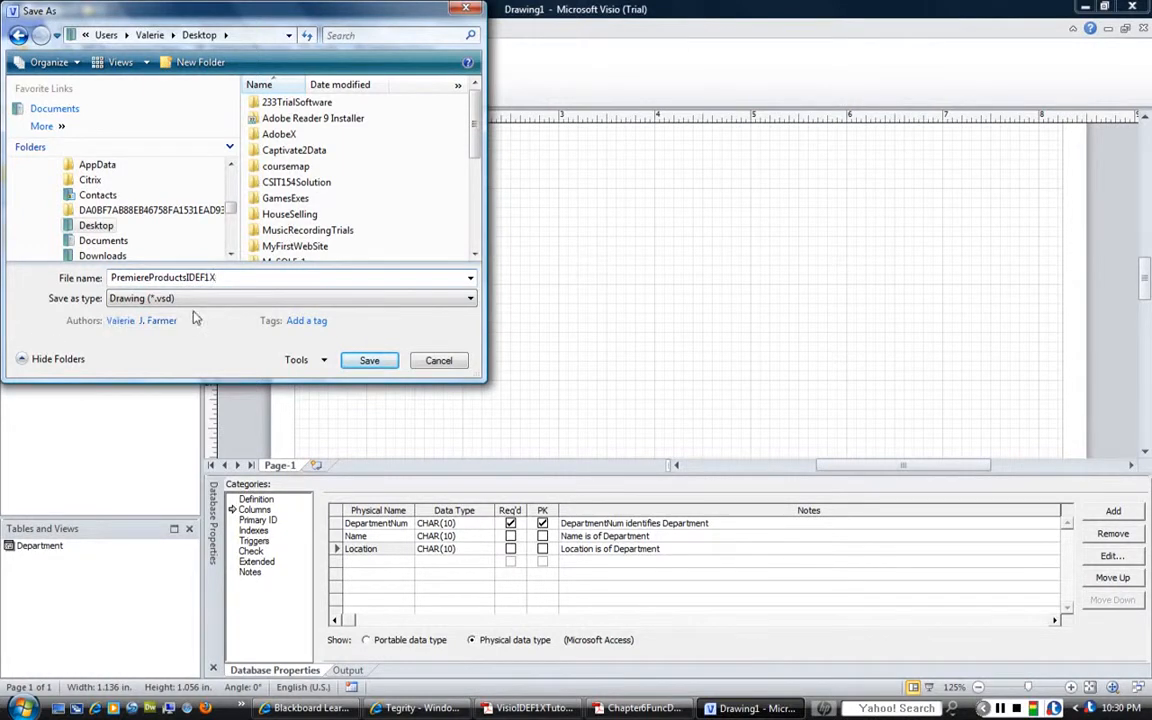
click(357, 363)
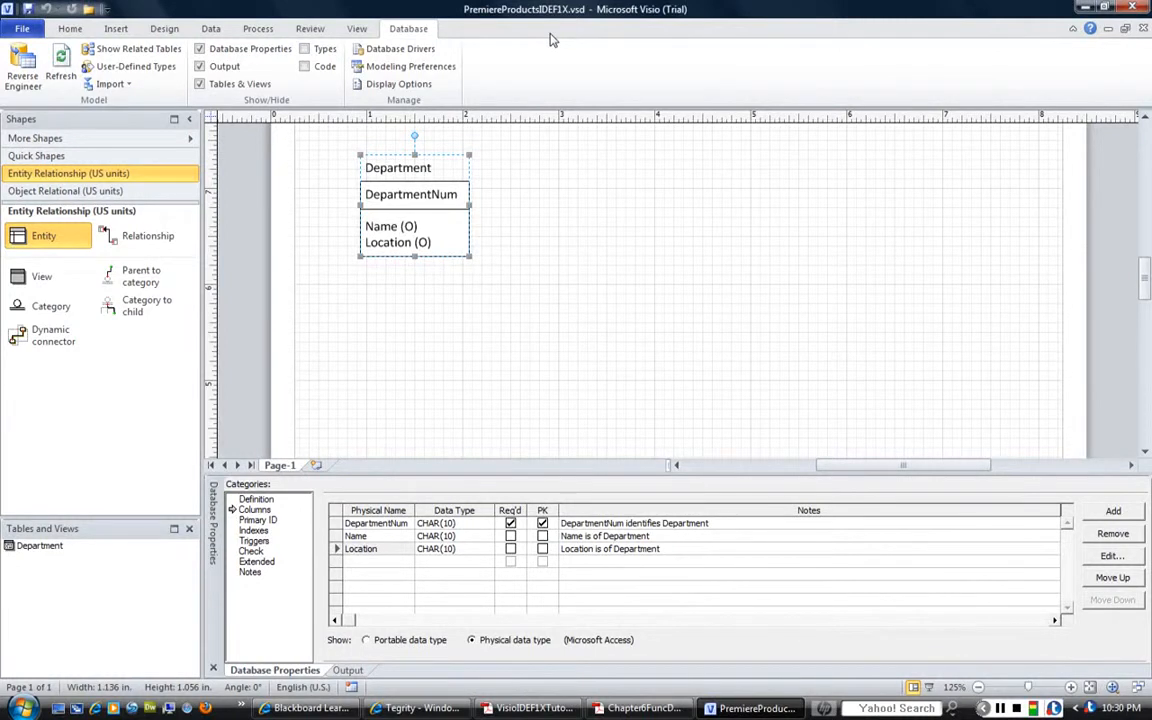
Consult the Employee DBDL in Chapter6FuncDepDBDLSolution.pdf in Acrobat, and back in Visio add an entity named Employee to the right of Department.
click(627, 705)
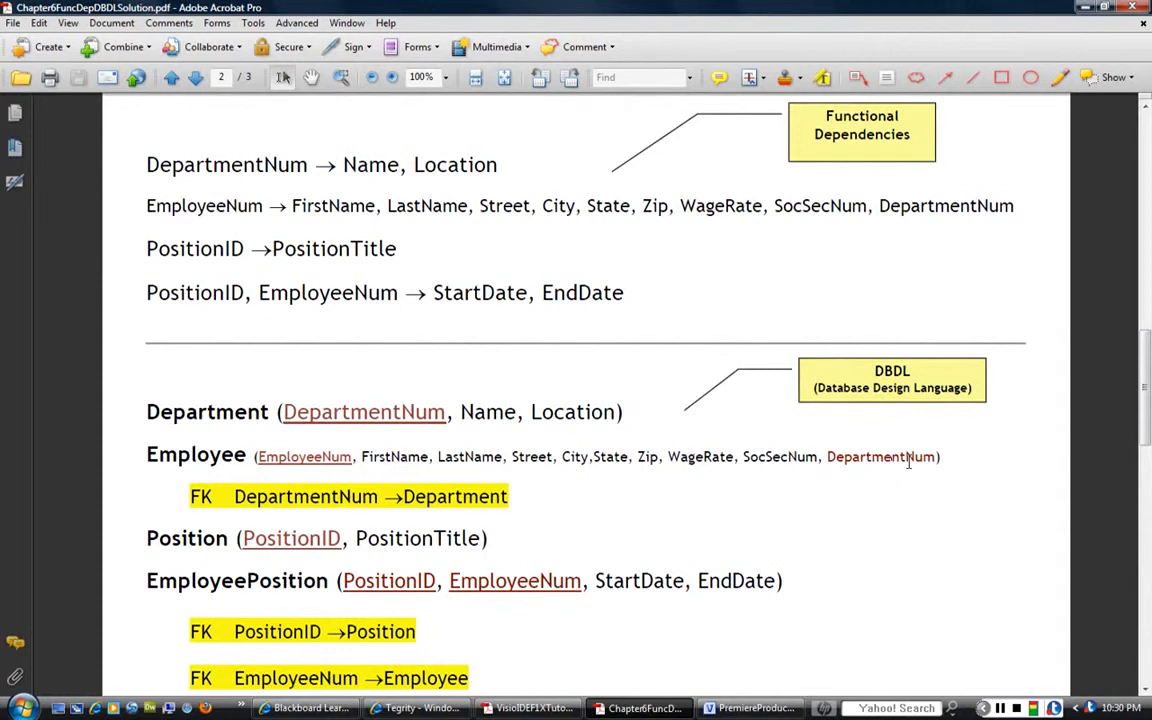
click(757, 708)
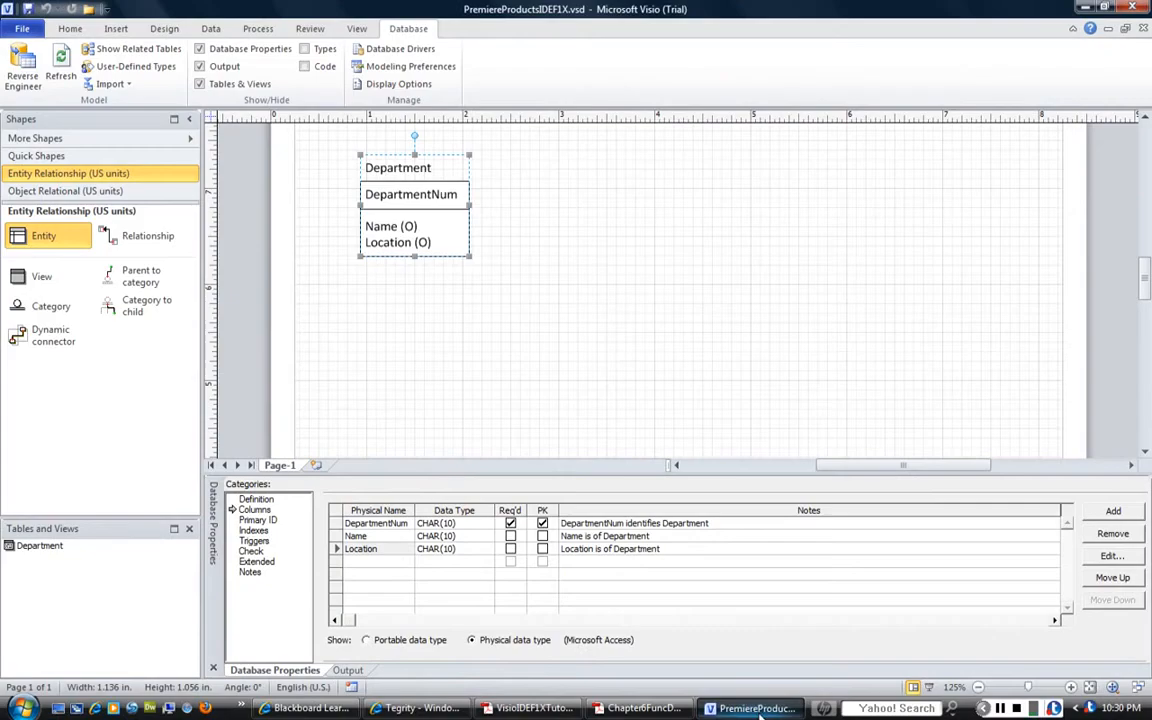
drag(19, 243, 611, 181)
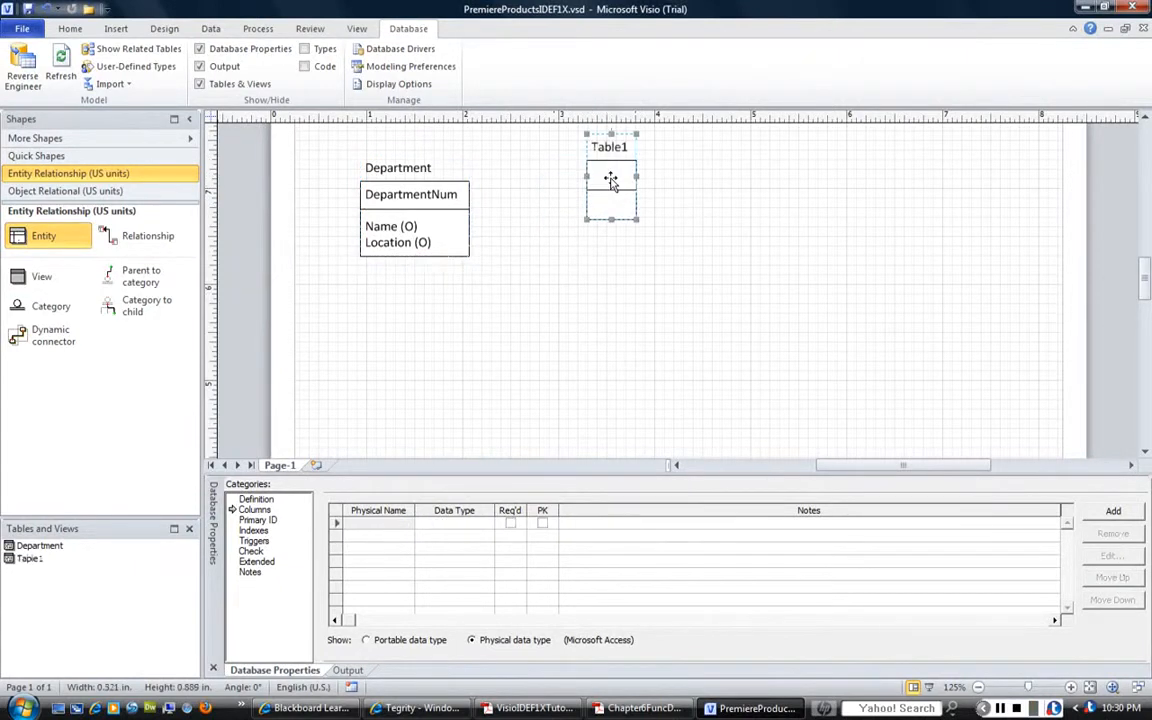
click(247, 500)
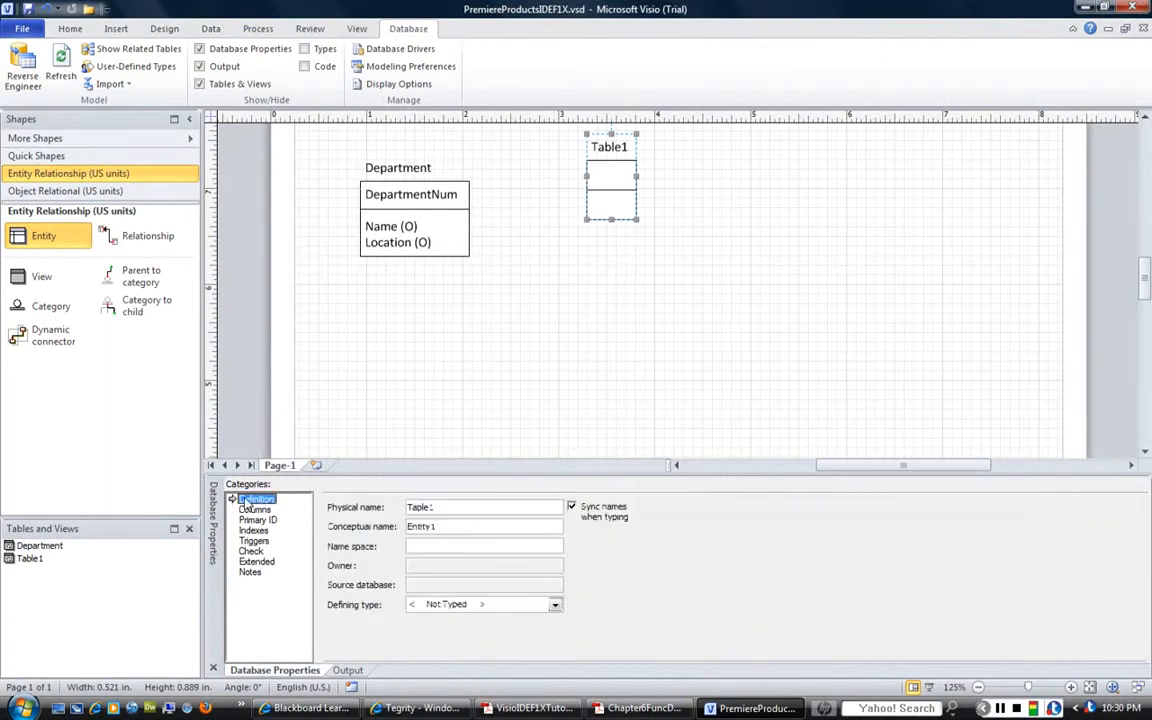
drag(437, 507, 390, 511)
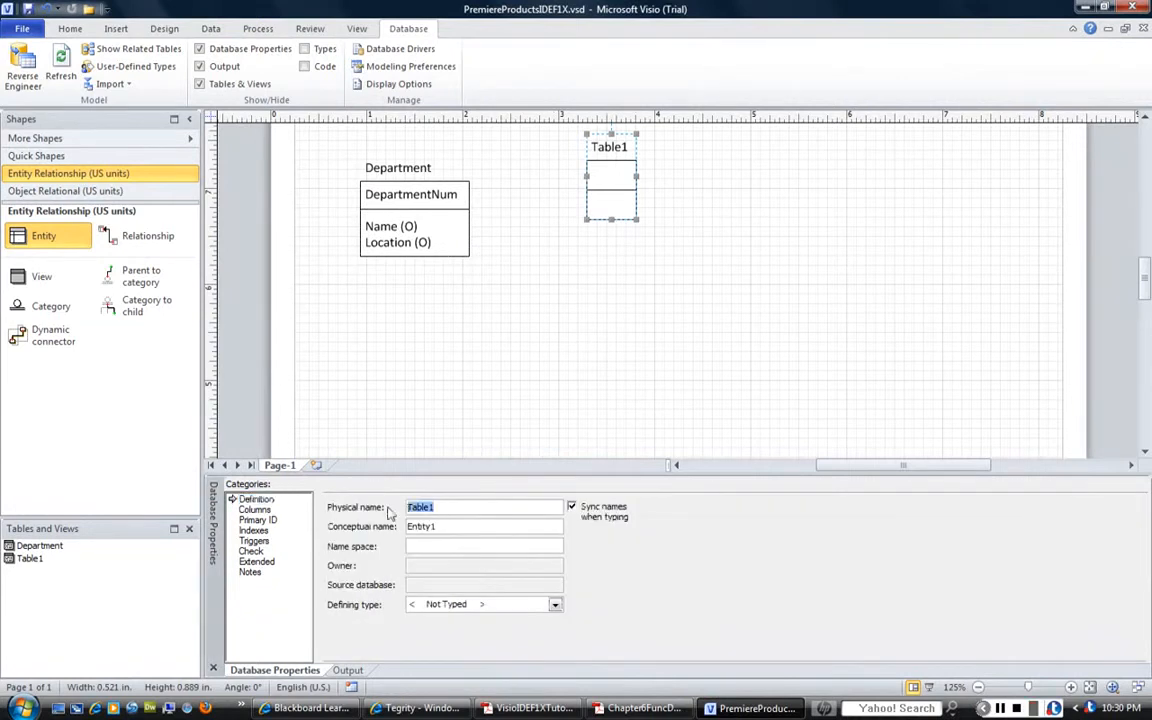
text(Empl)
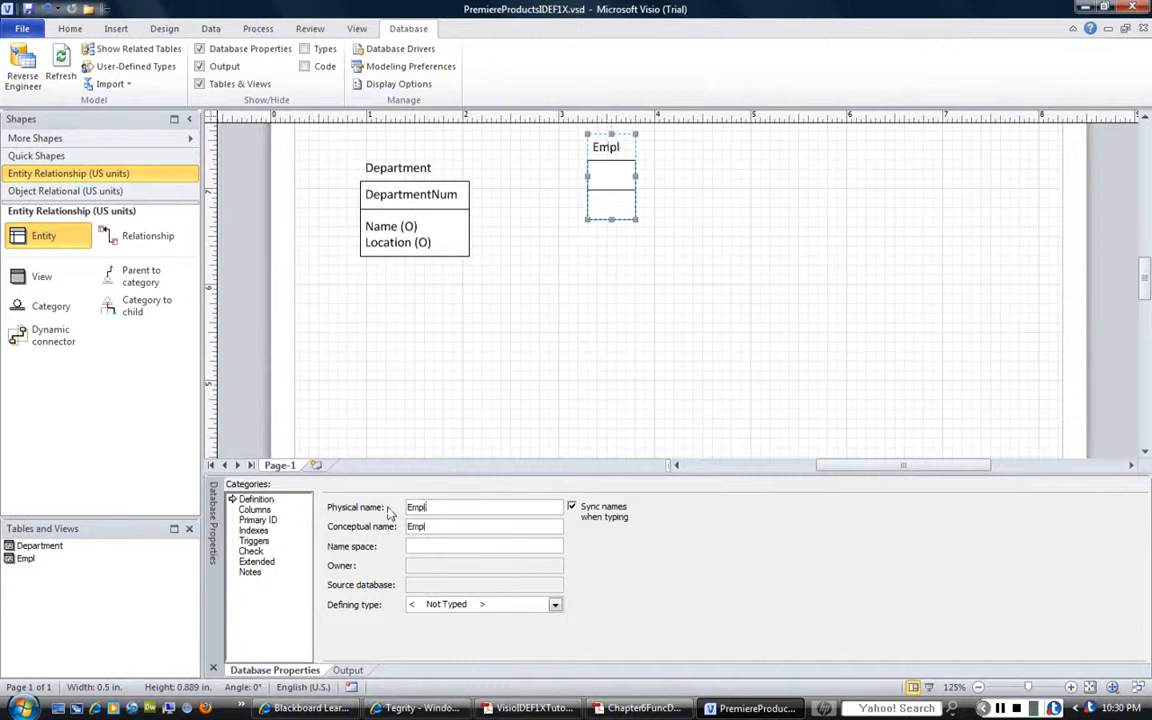
text(oyee)
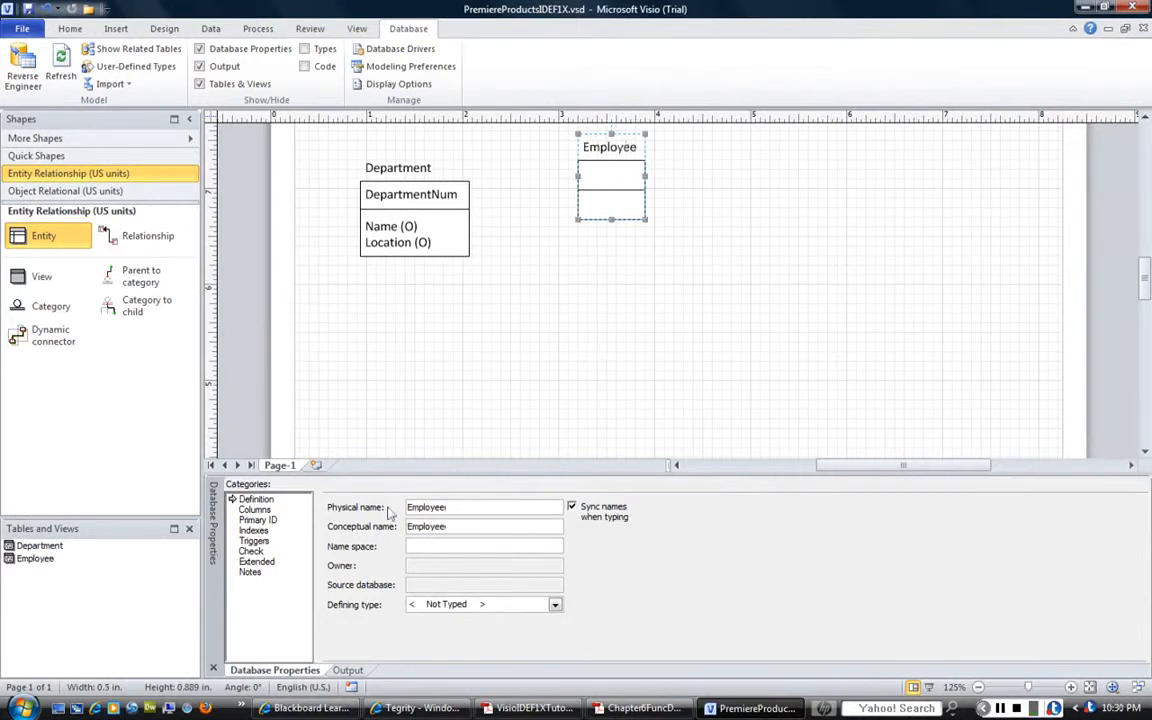
Add an EmployeeNum column to the Employee entity and make it the primary key.
click(254, 509)
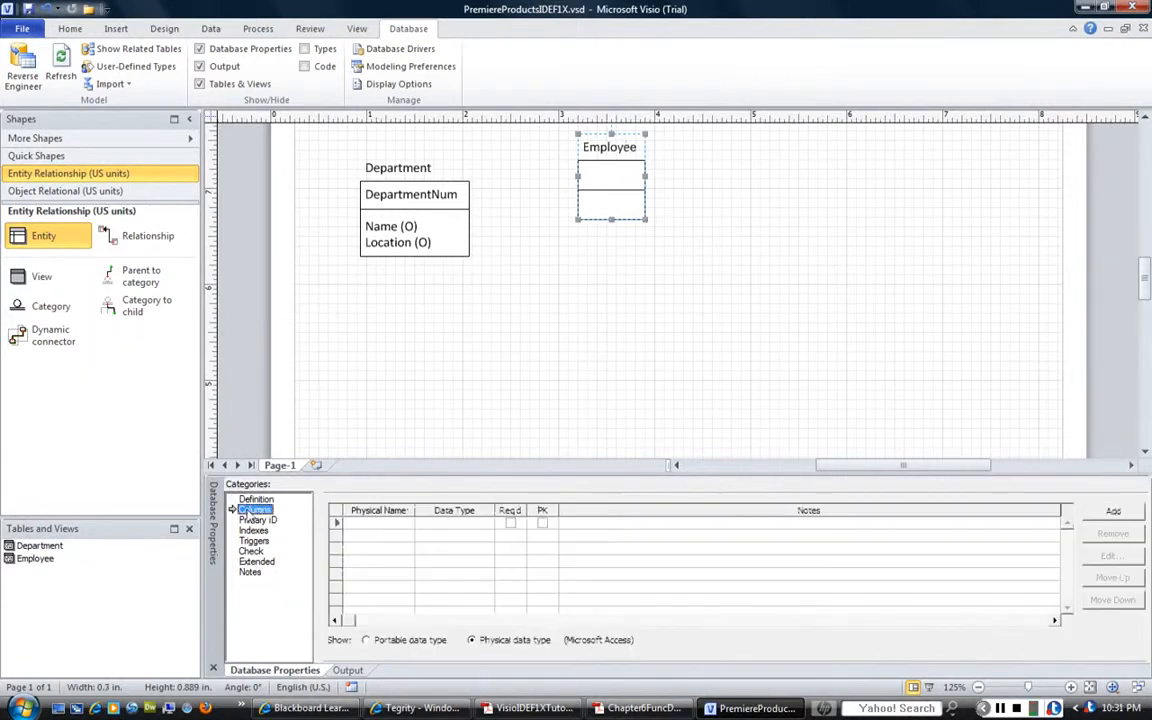
click(354, 525)
text(Emp)
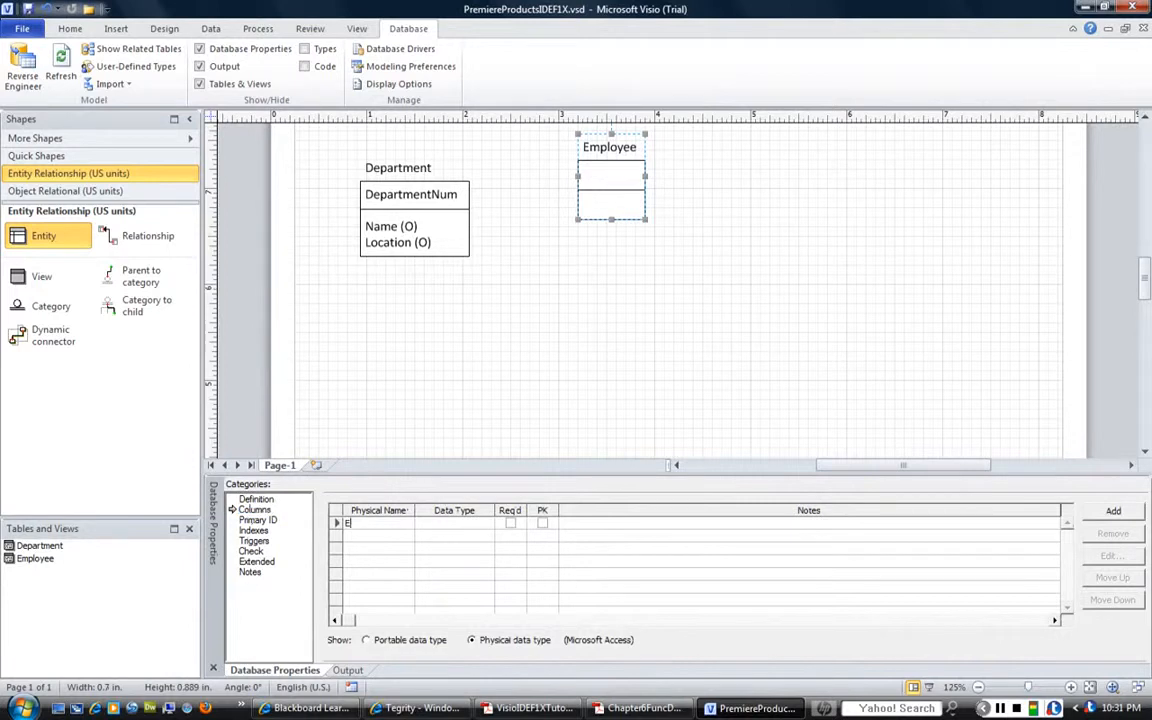
text(lo)
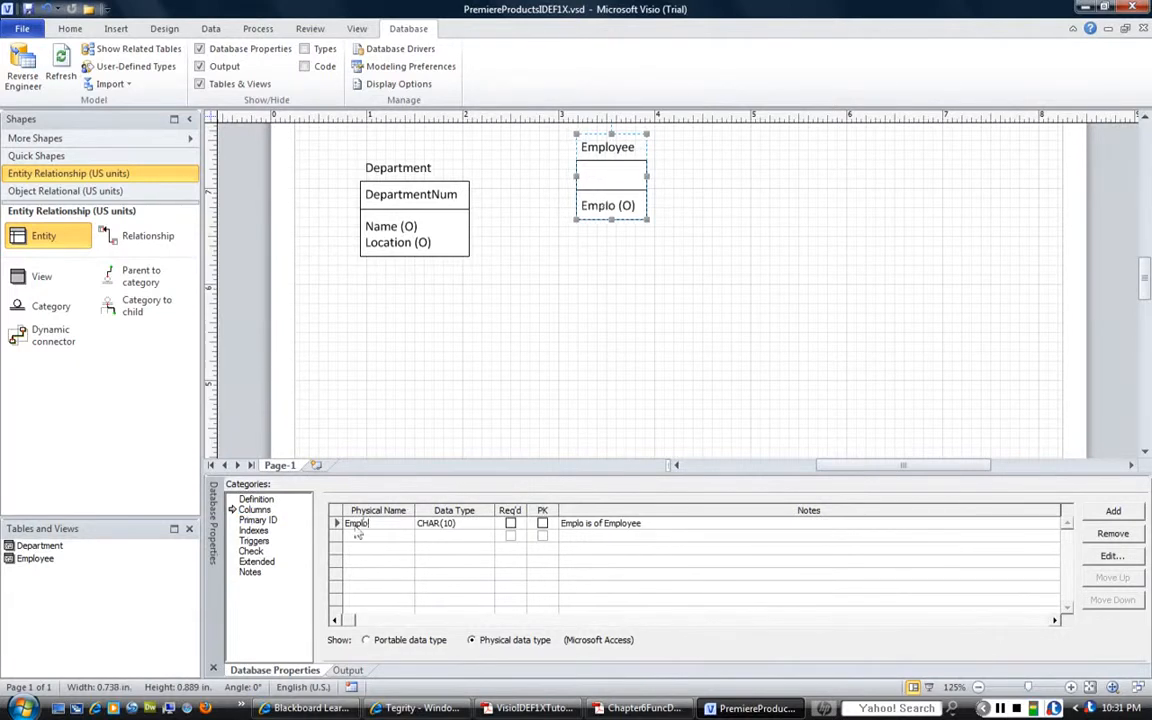
text(yeeNu)
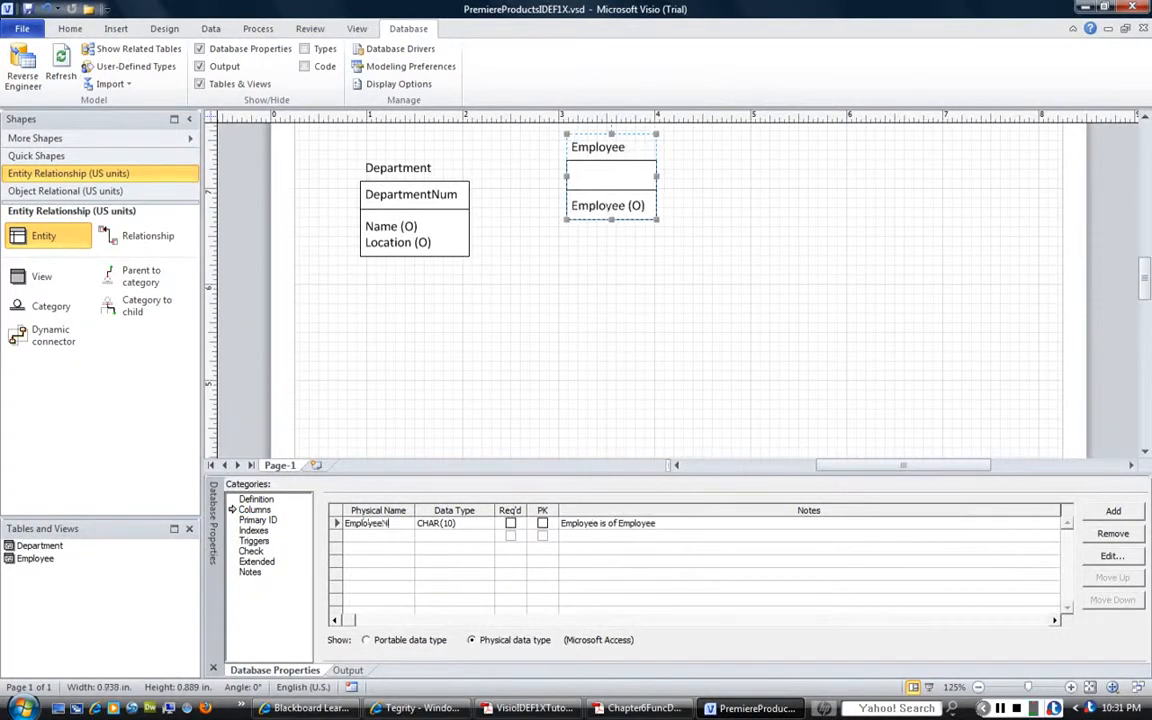
text(m)
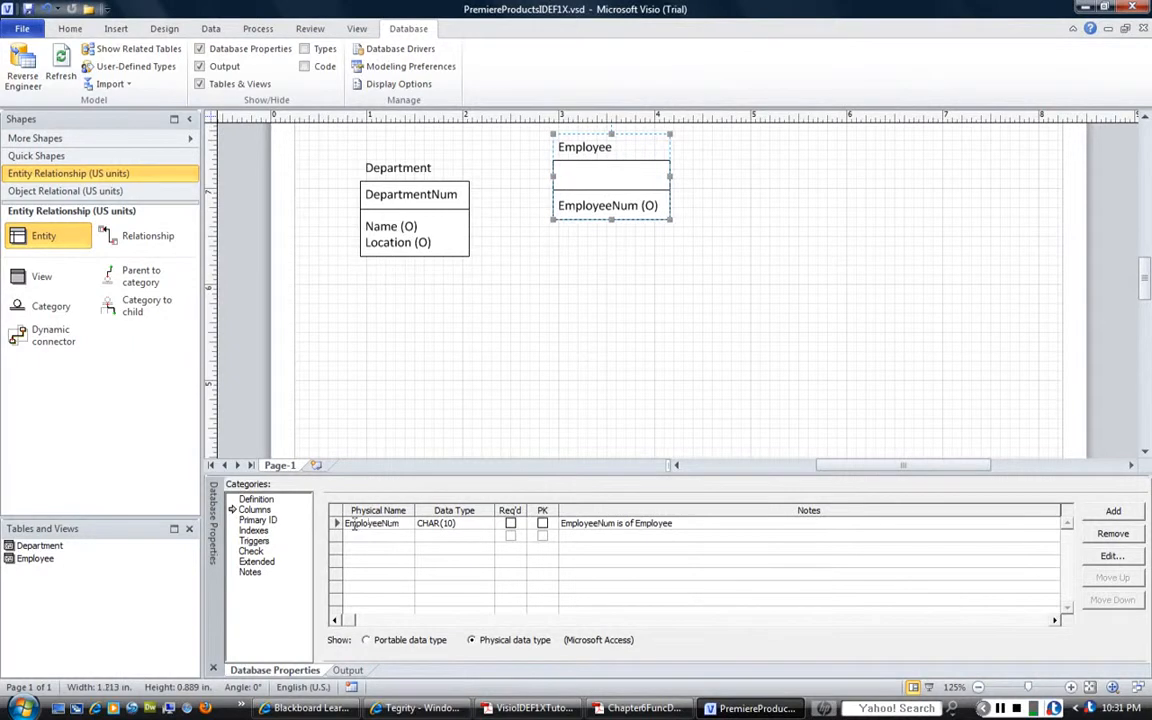
click(542, 524)
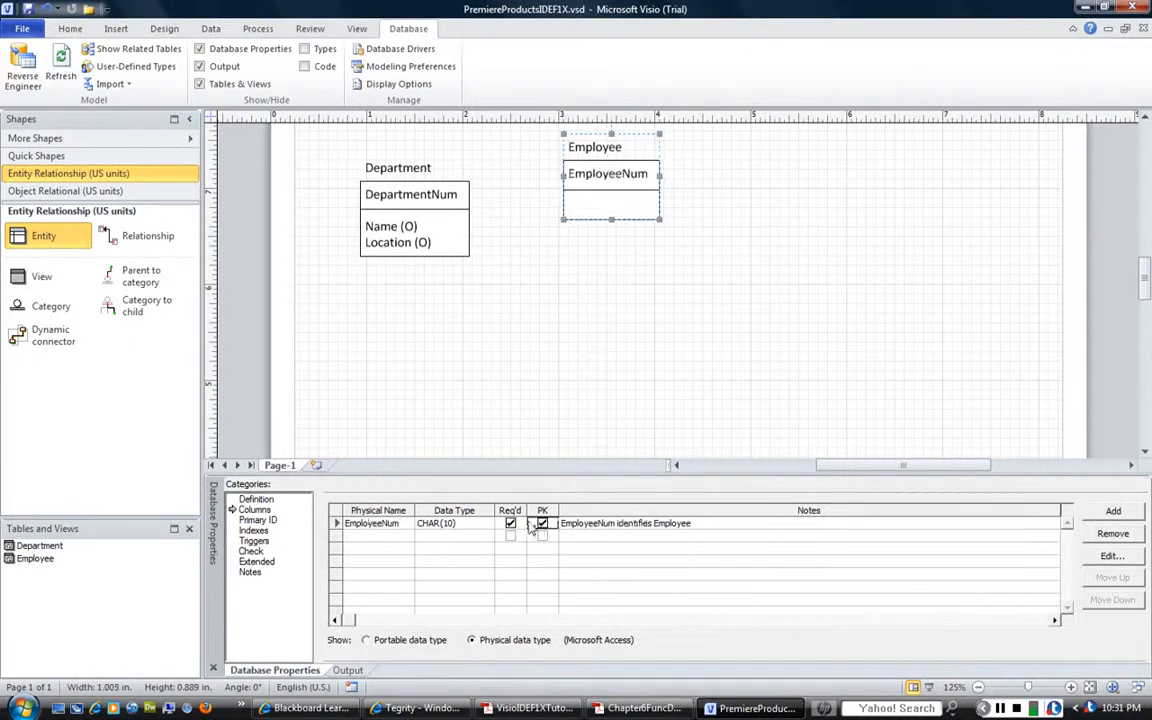
Add the non-key columns LastName and FirstName to the Employee entity.
click(355, 535)
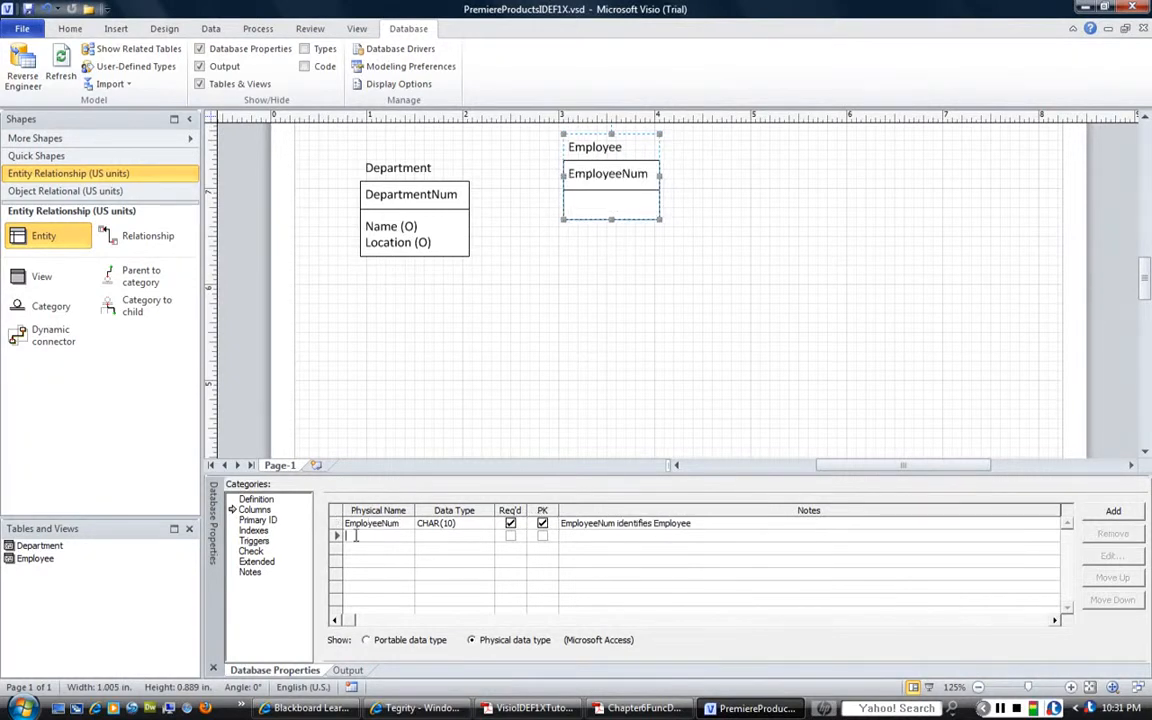
text(Last)
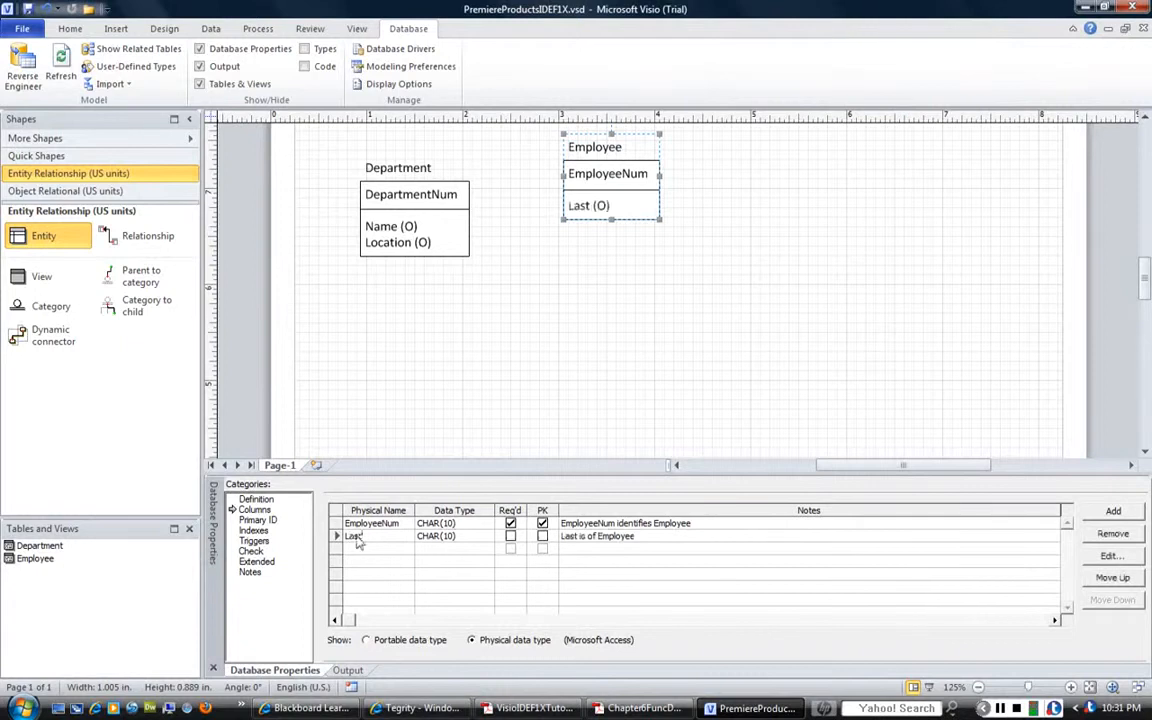
text(Name)
key(Return)
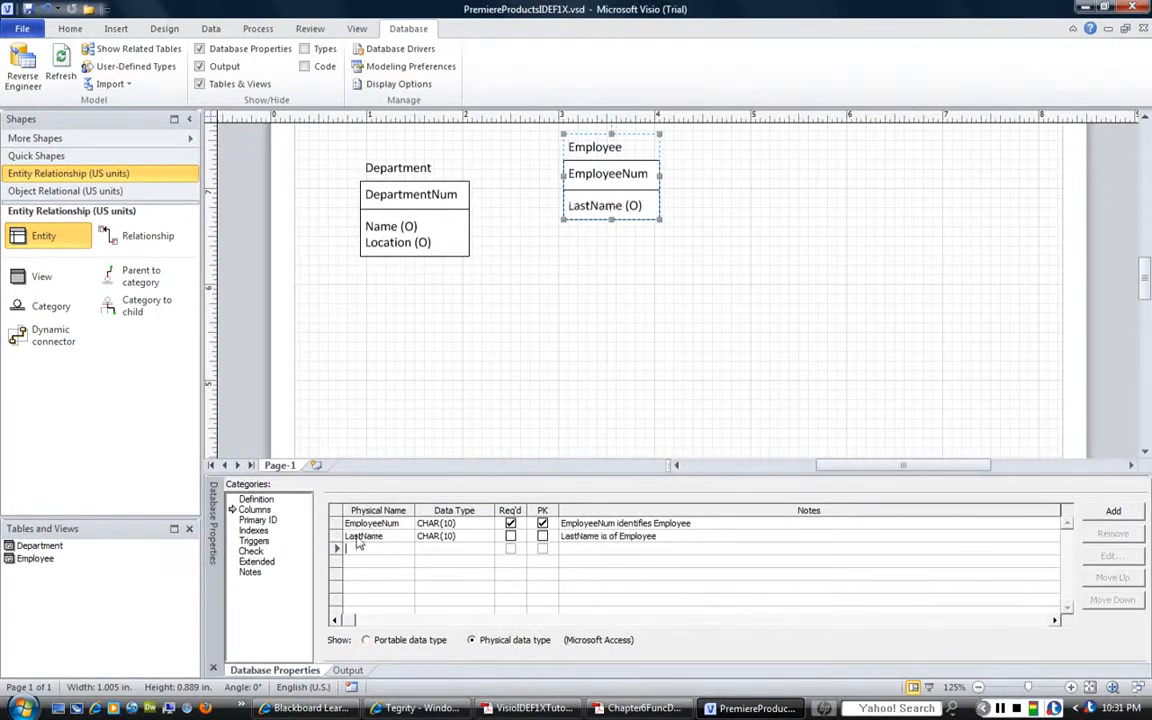
text(FirstN)
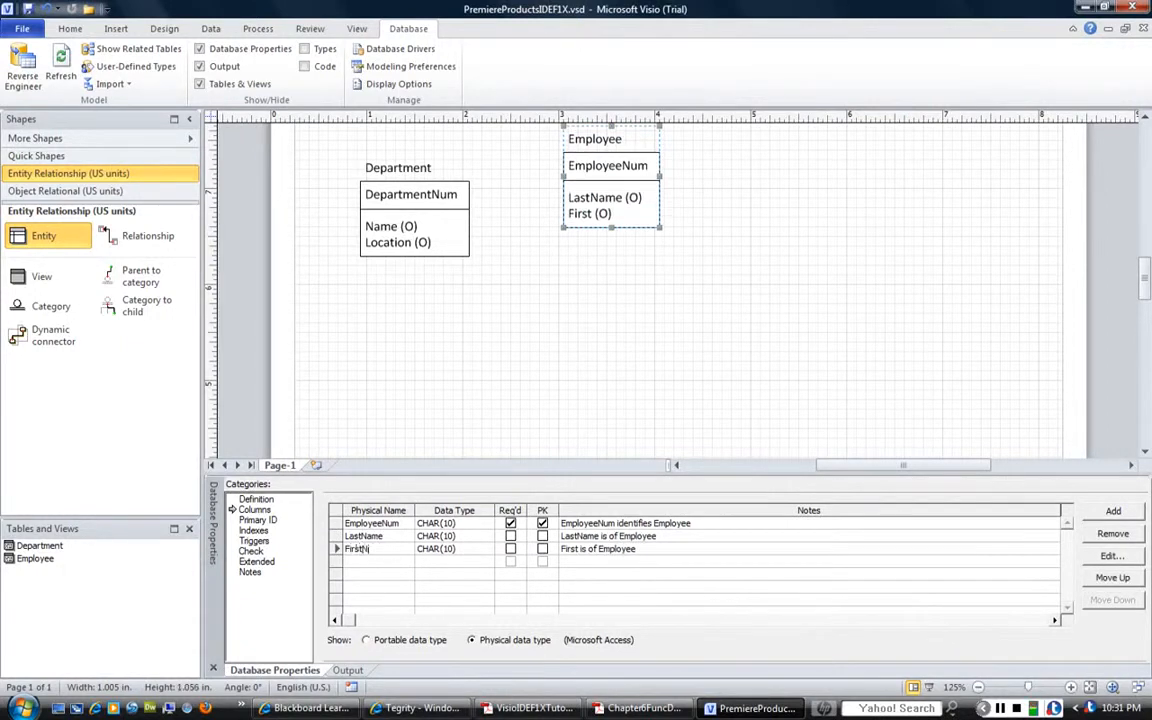
text(ame)
key(Return)
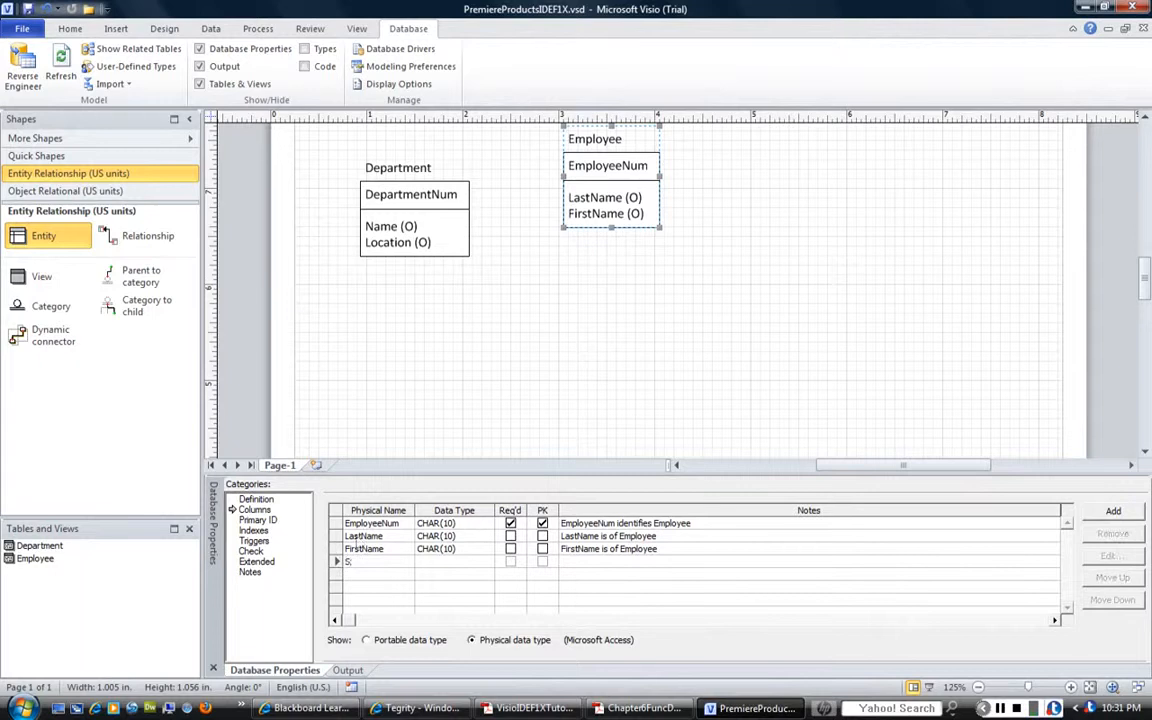
Add the address columns Street, City, State and Zip to the Employee entity below FirstName.
text(SSreet)
key(Return)
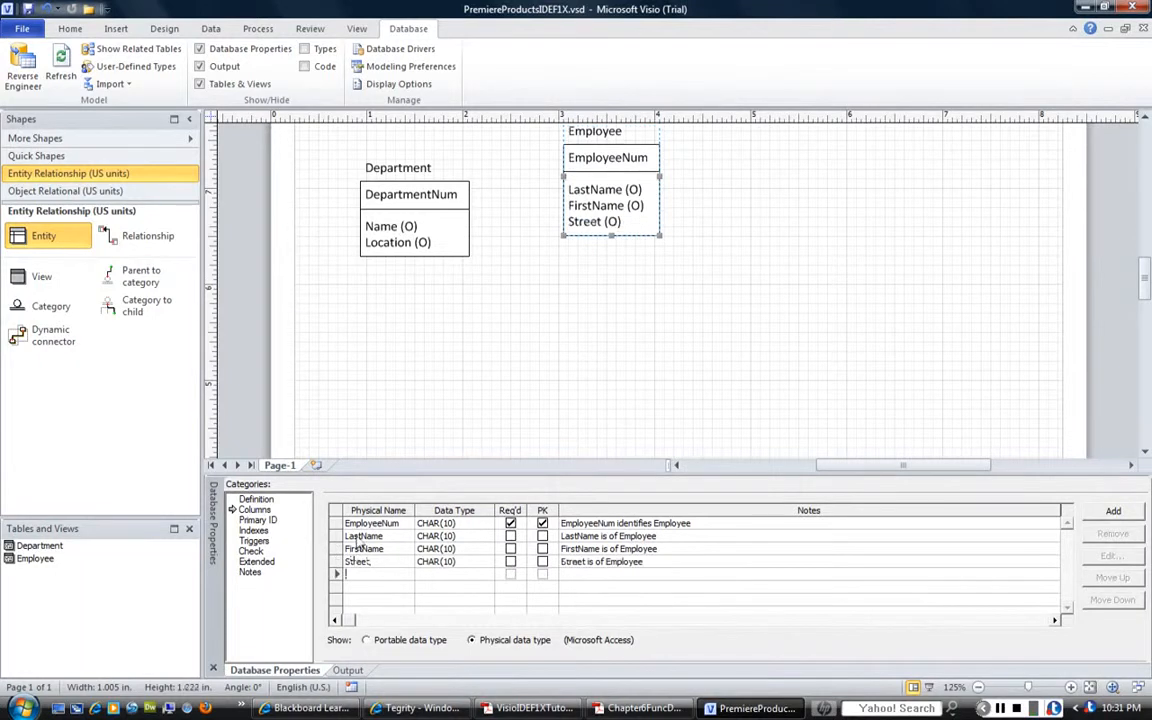
text(City)
key(Return)
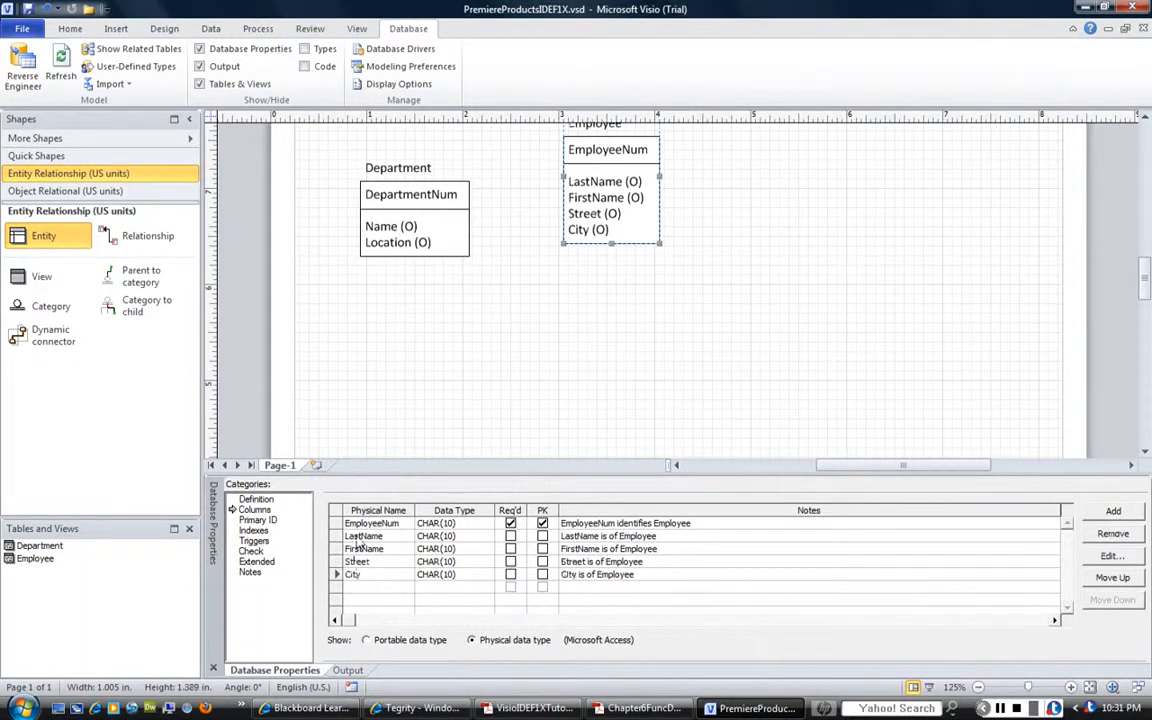
text(State)
key(Return)
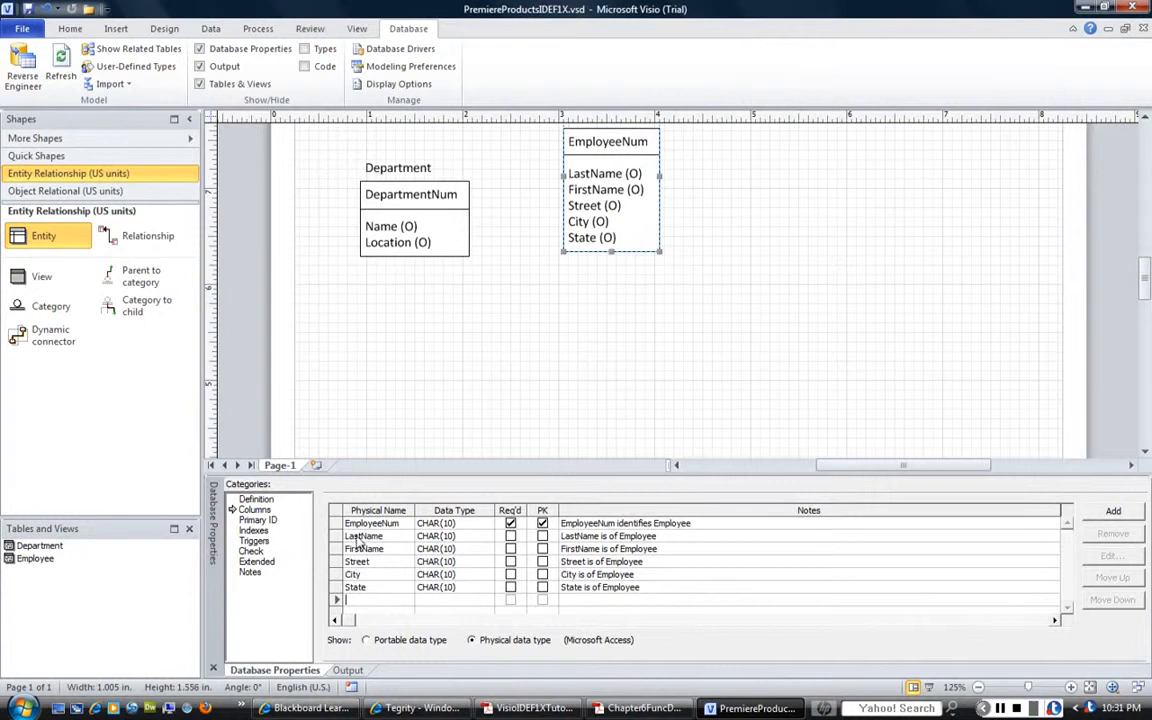
text(Zip)
key(Return)
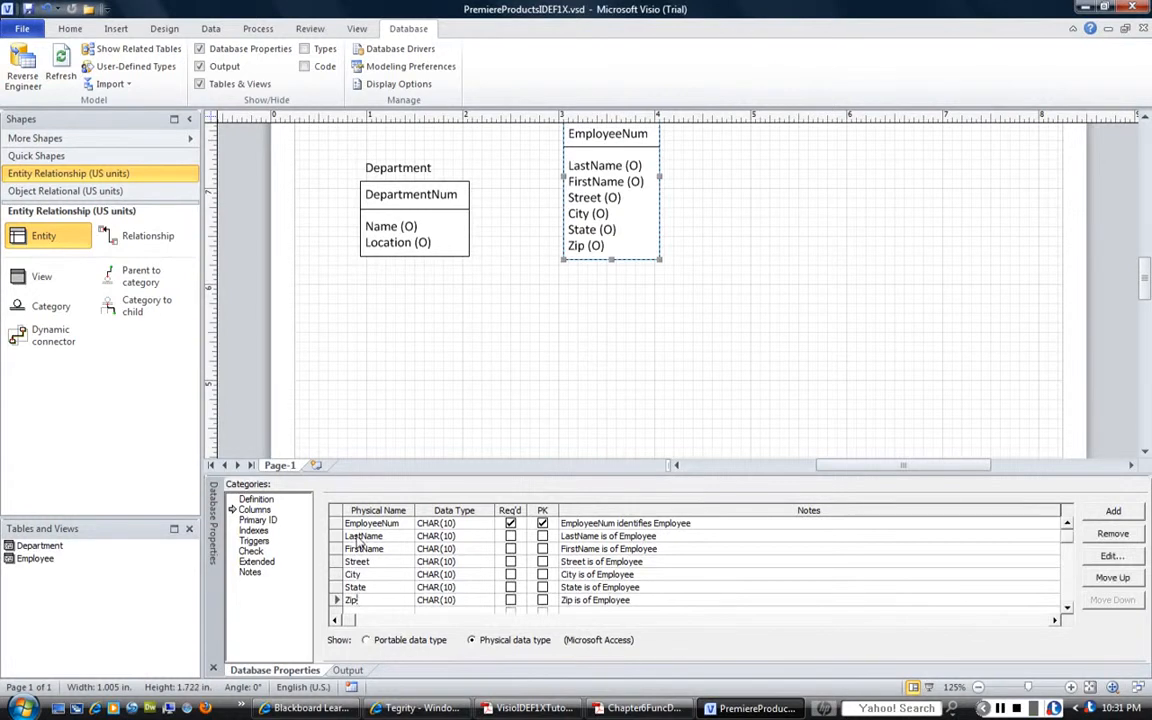
Add the columns WageRate and SocSecNum to the Employee entity below Zip.
text(WageRate)
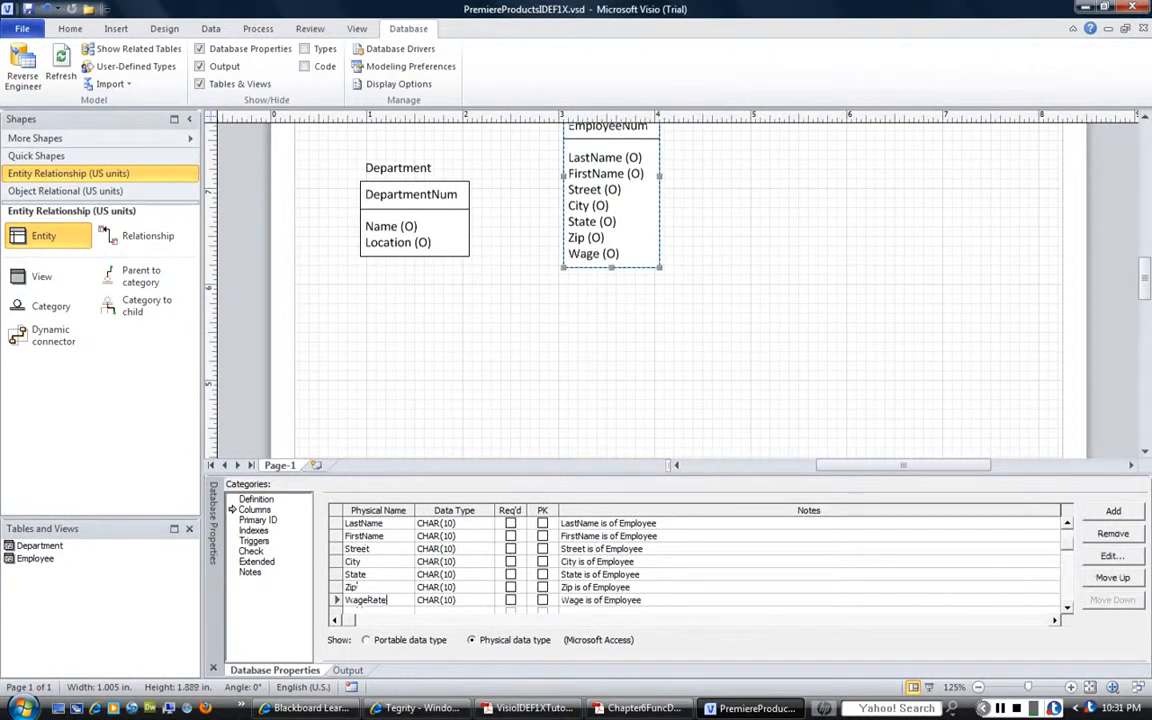
key(Return)
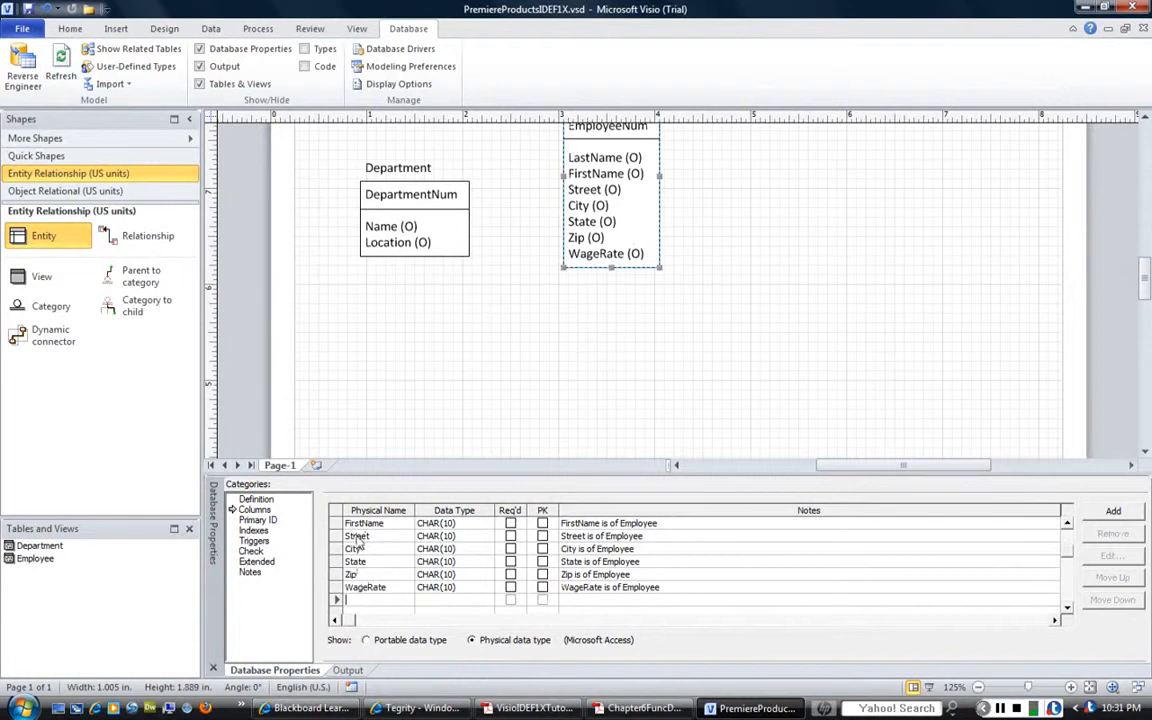
text(SocSecN)
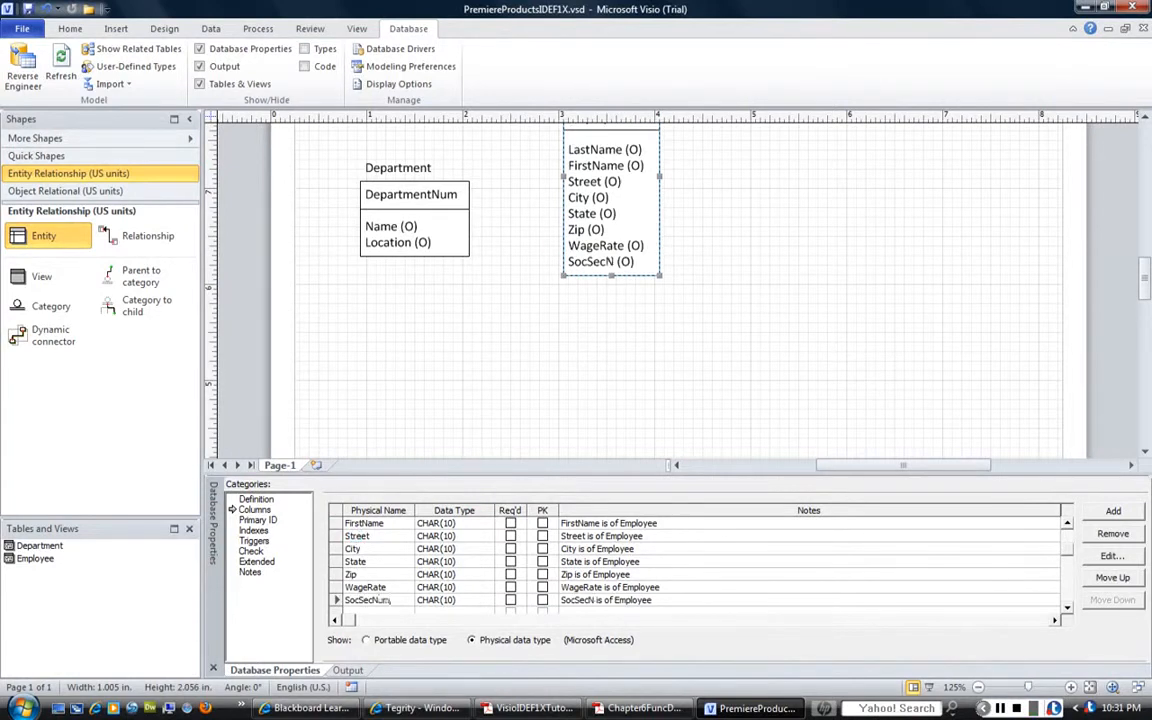
Complete the name of the last Employee column as SocSecNum and leave the entity deselected.
text(um)
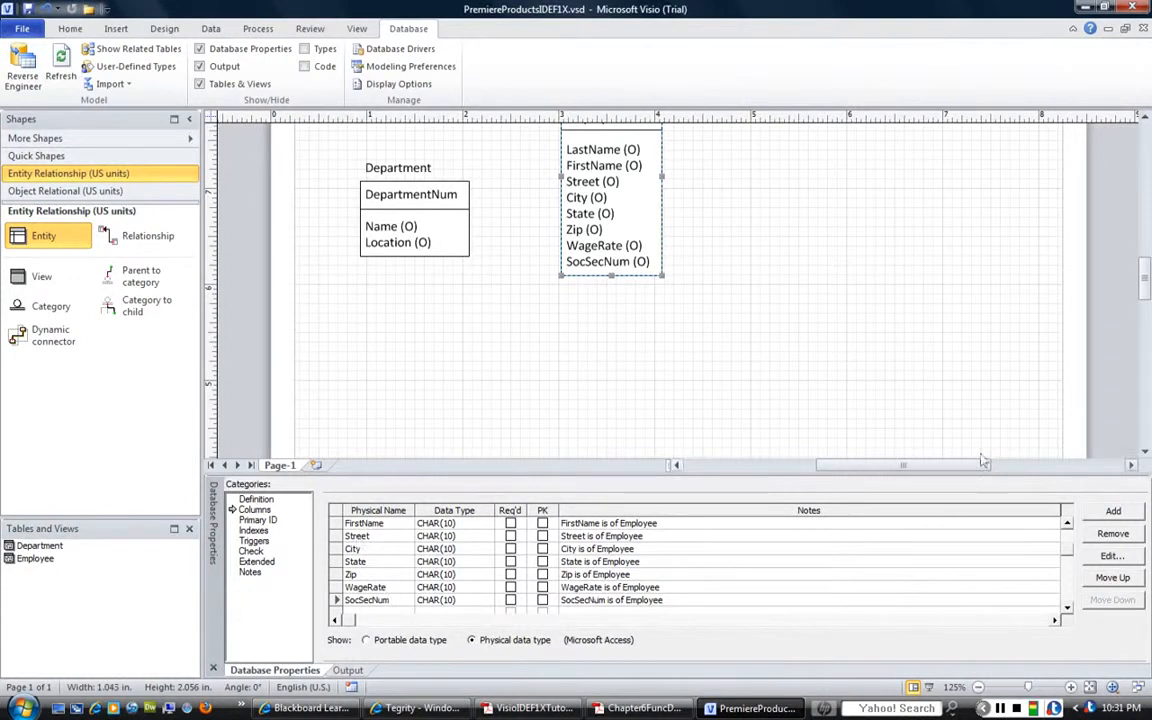
scroll(1145, 280, up, 1)
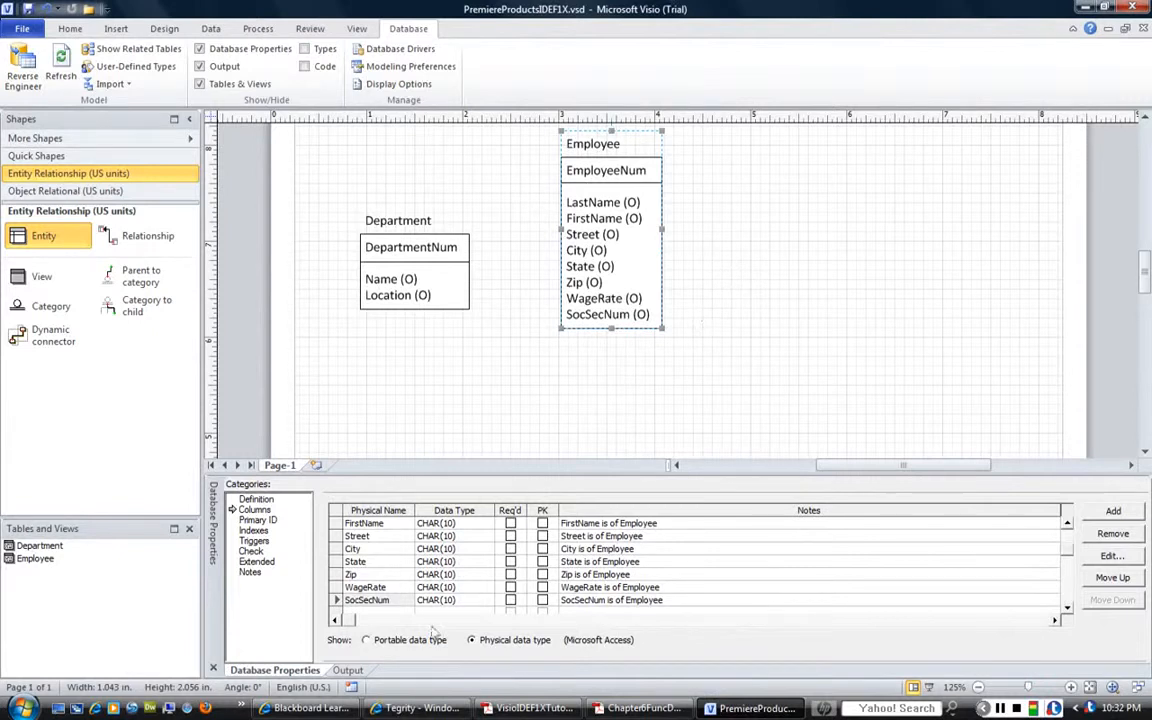
click(767, 245)
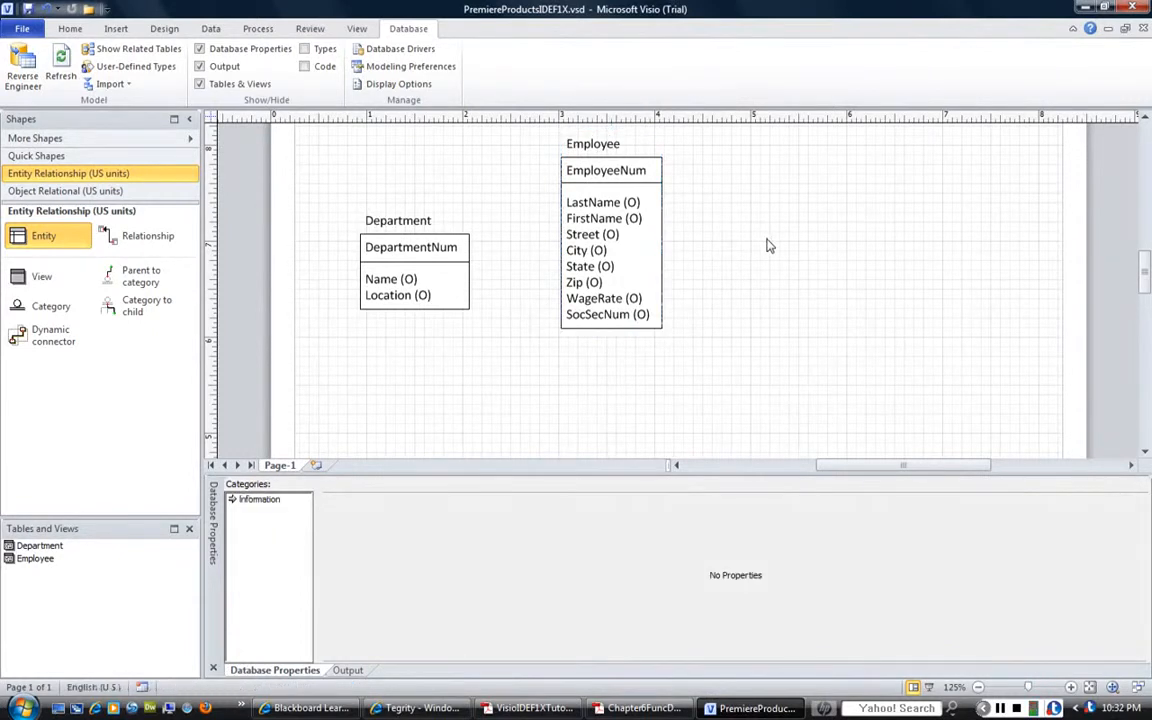
click(607, 166)
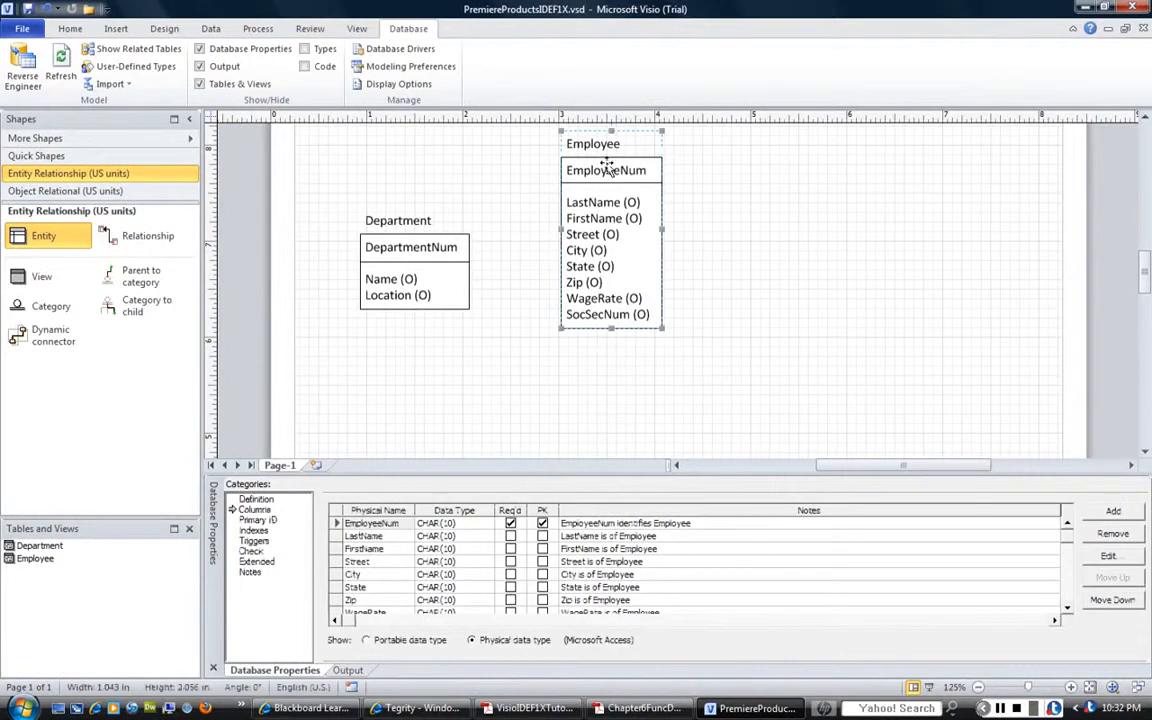
click(725, 242)
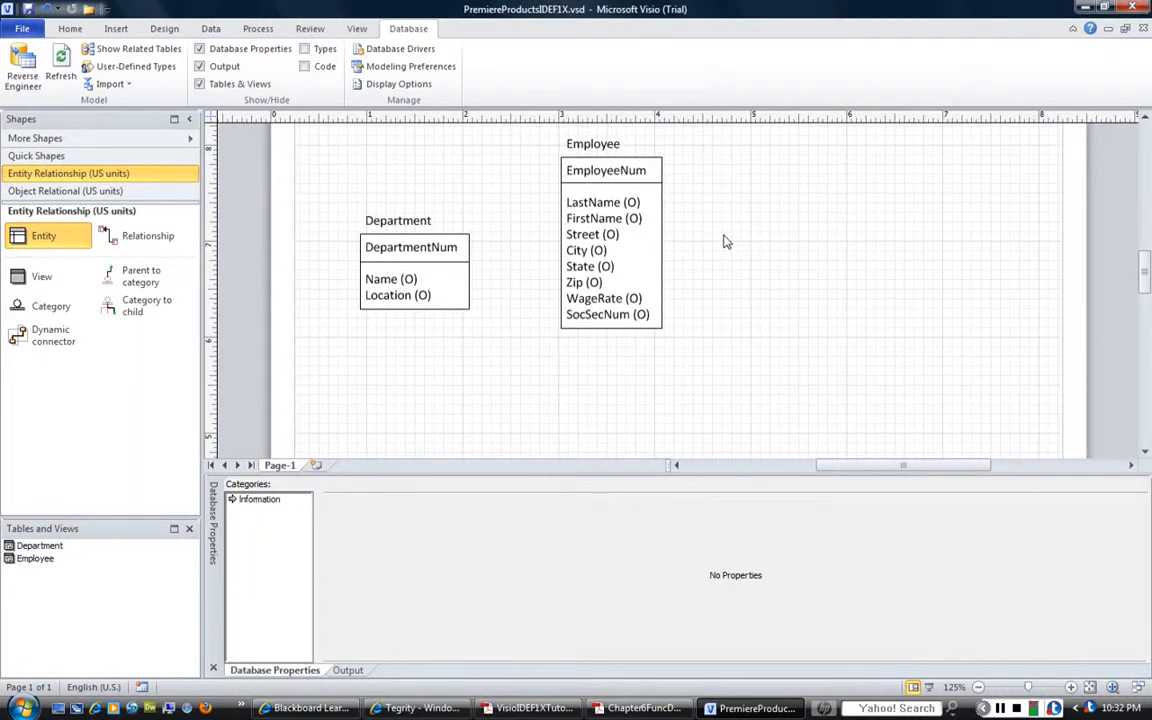
Connect Department as parent to Employee as child with a Relationship connector glued to both entities.
click(146, 242)
drag(146, 242, 452, 305)
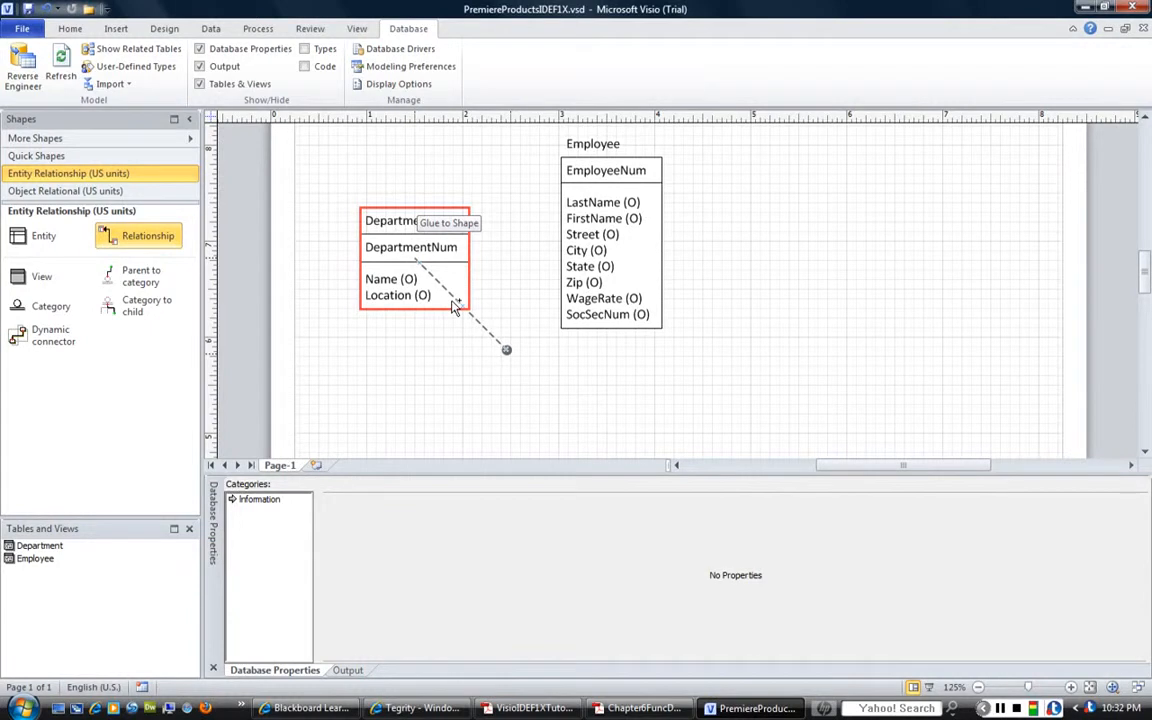
drag(452, 305, 451, 304)
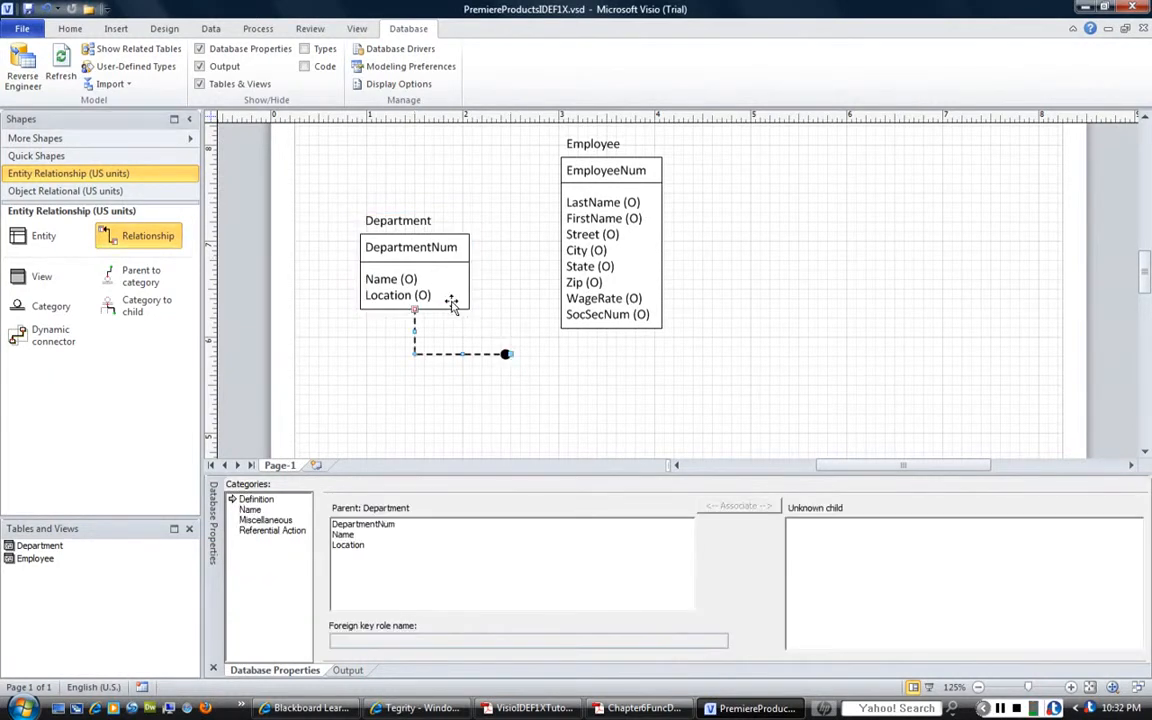
drag(507, 353, 601, 242)
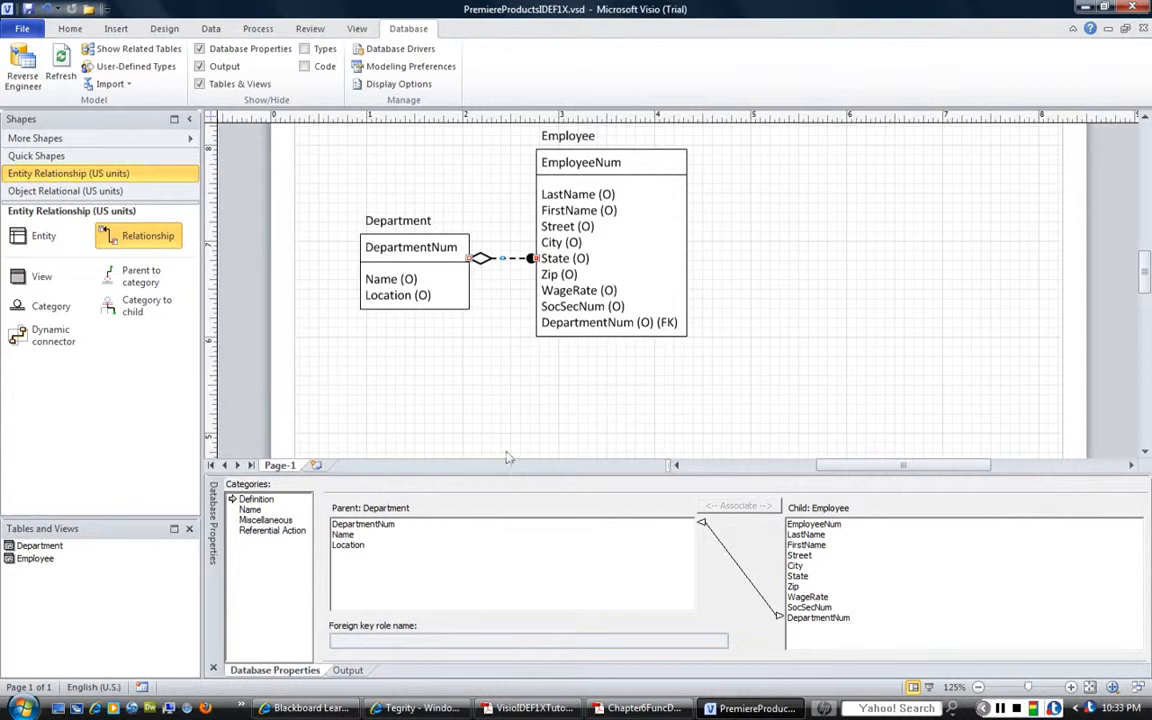
click(498, 368)
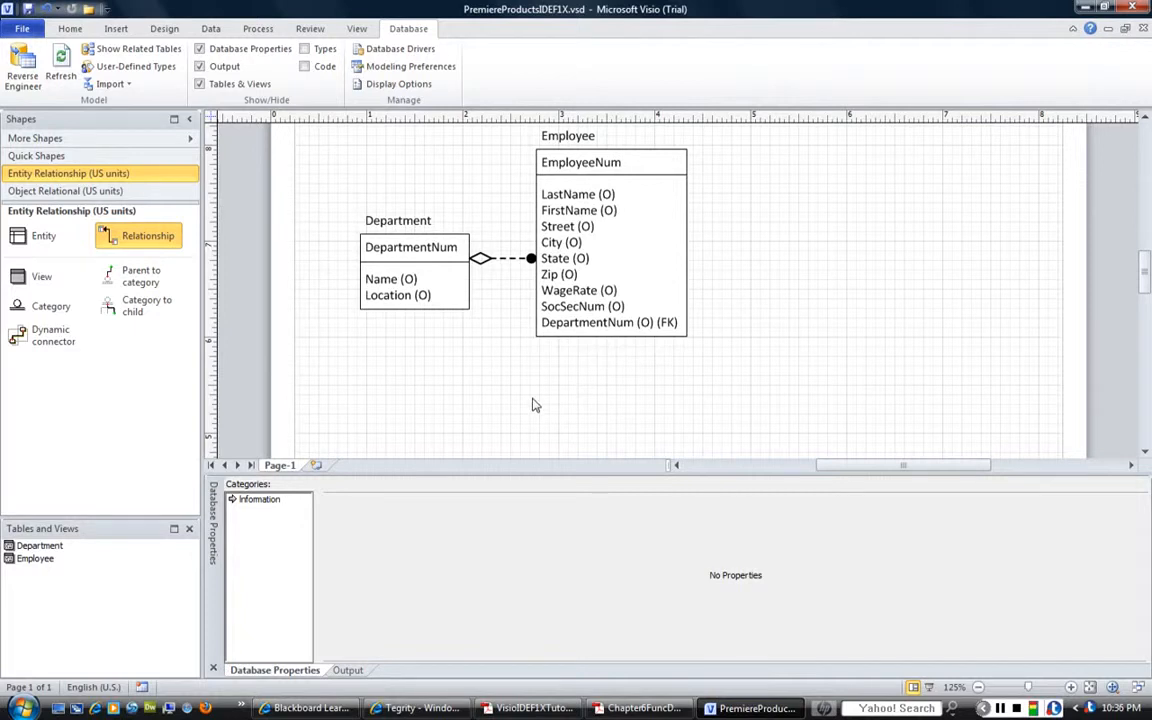
Make the DepartmentNum foreign key column of the Employee entity required.
click(598, 167)
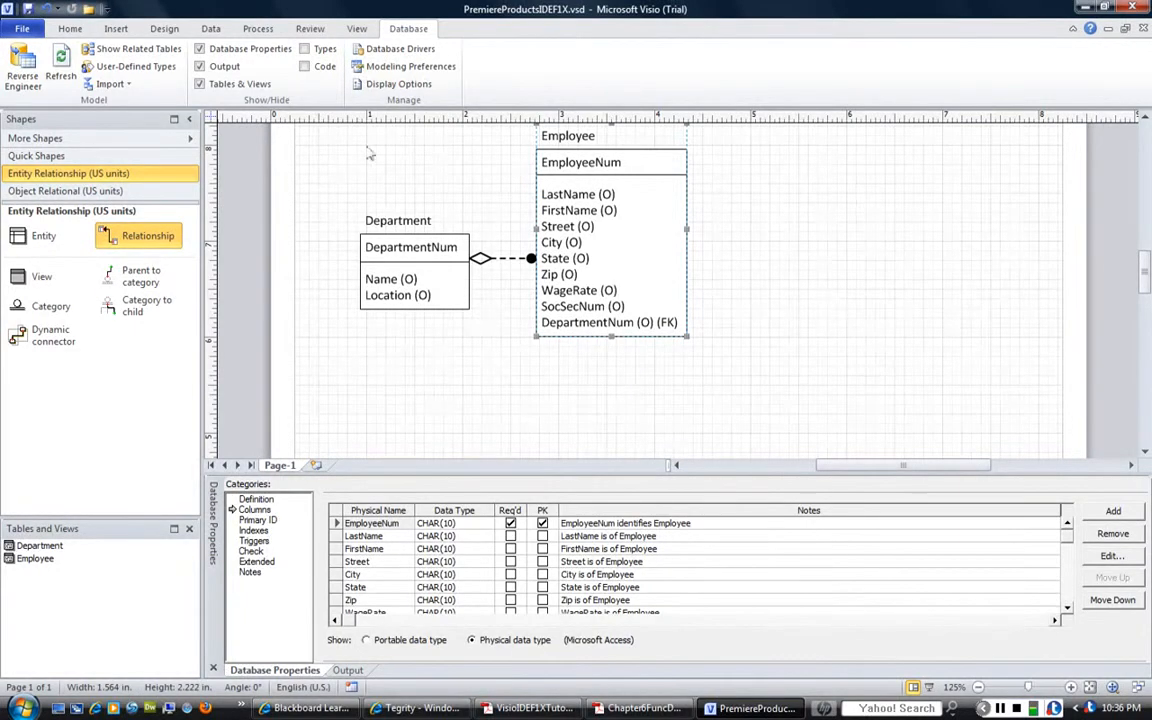
click(1067, 607)
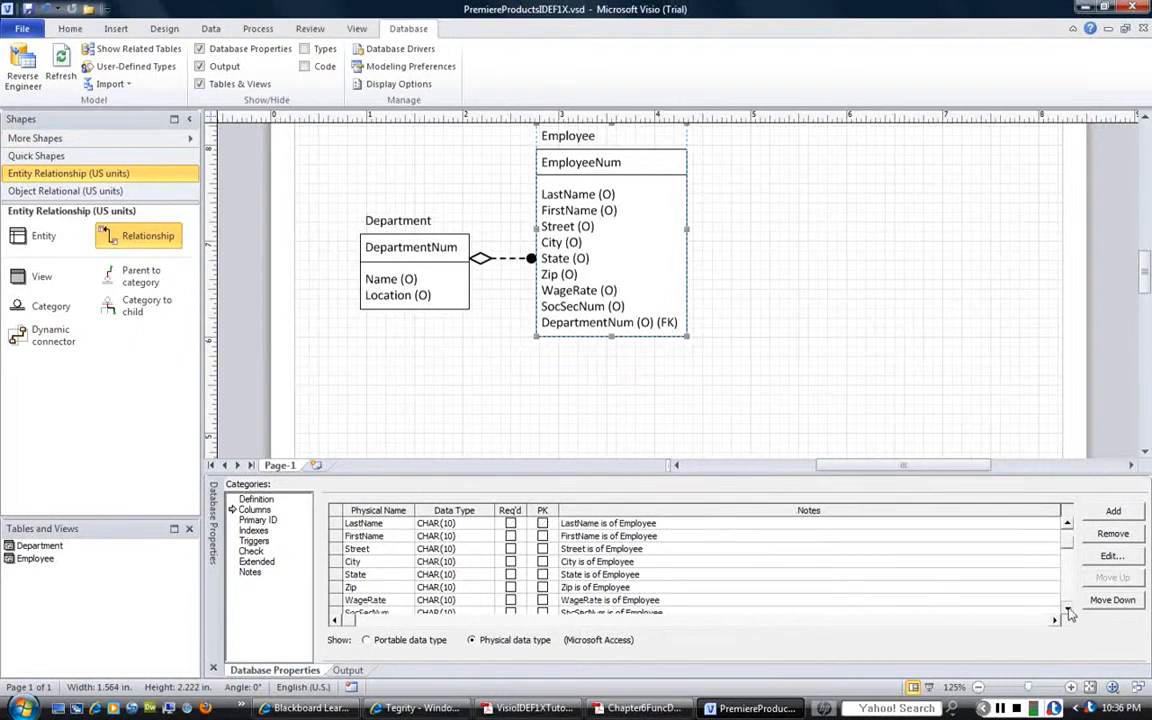
scroll(1067, 612, down, 1)
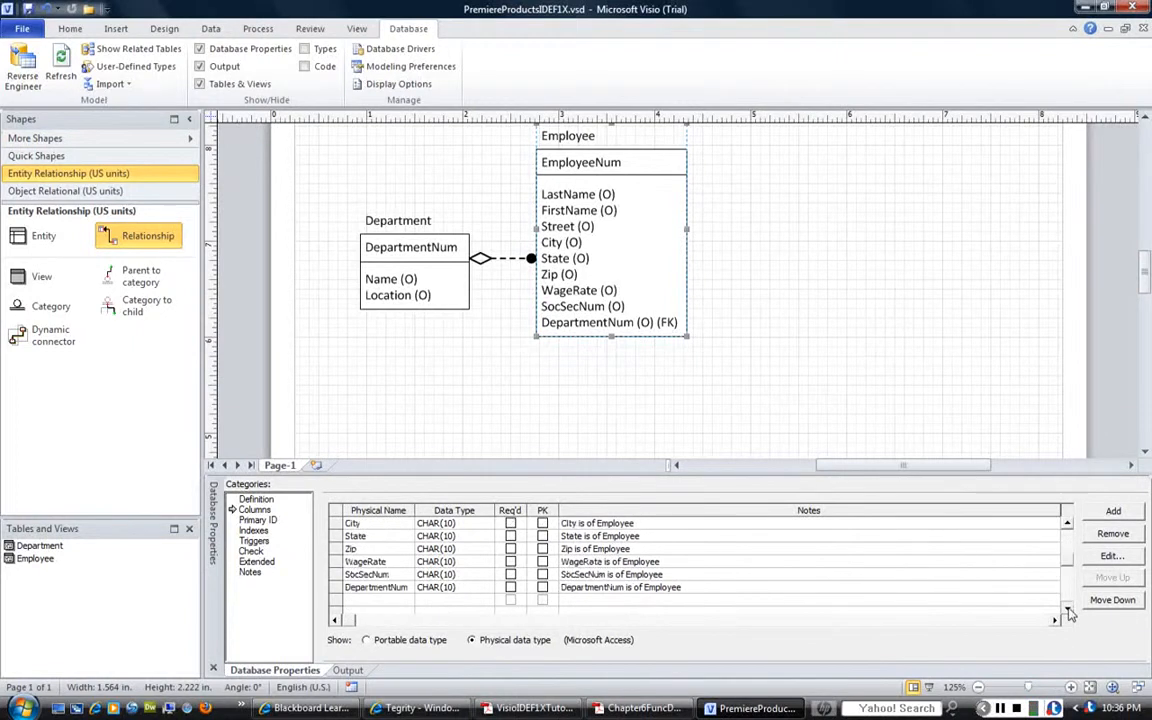
click(510, 588)
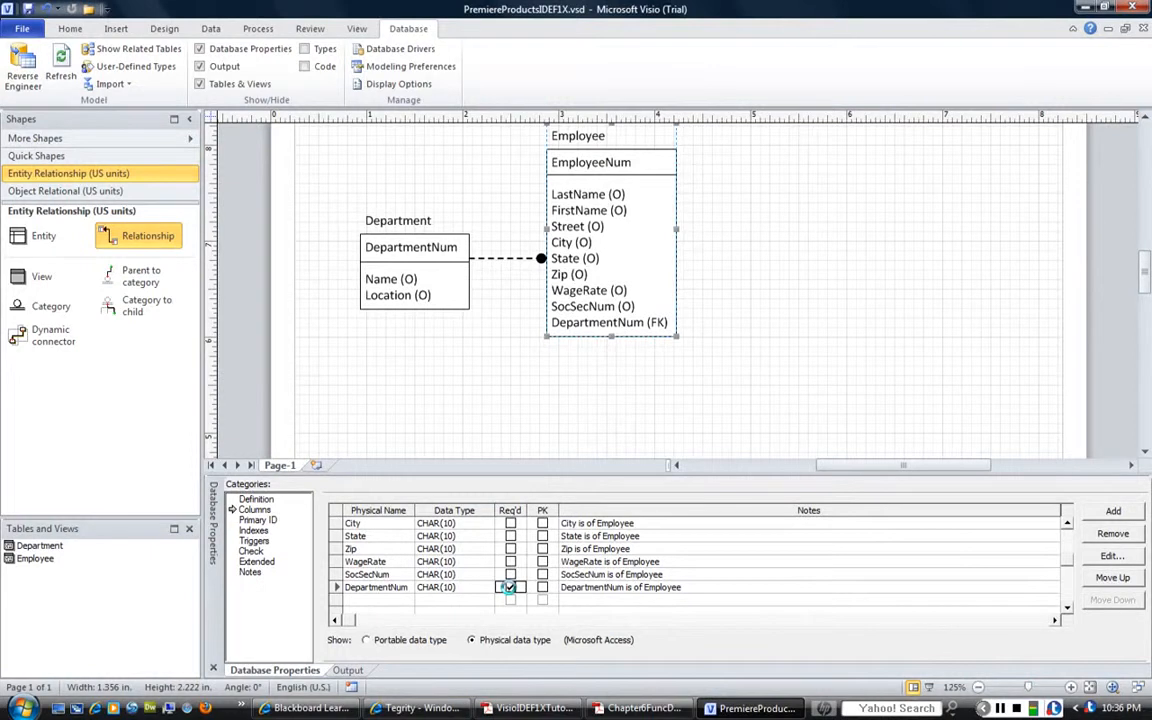
Set the cardinality of the relationship between Department and Employee to One or more.
click(496, 259)
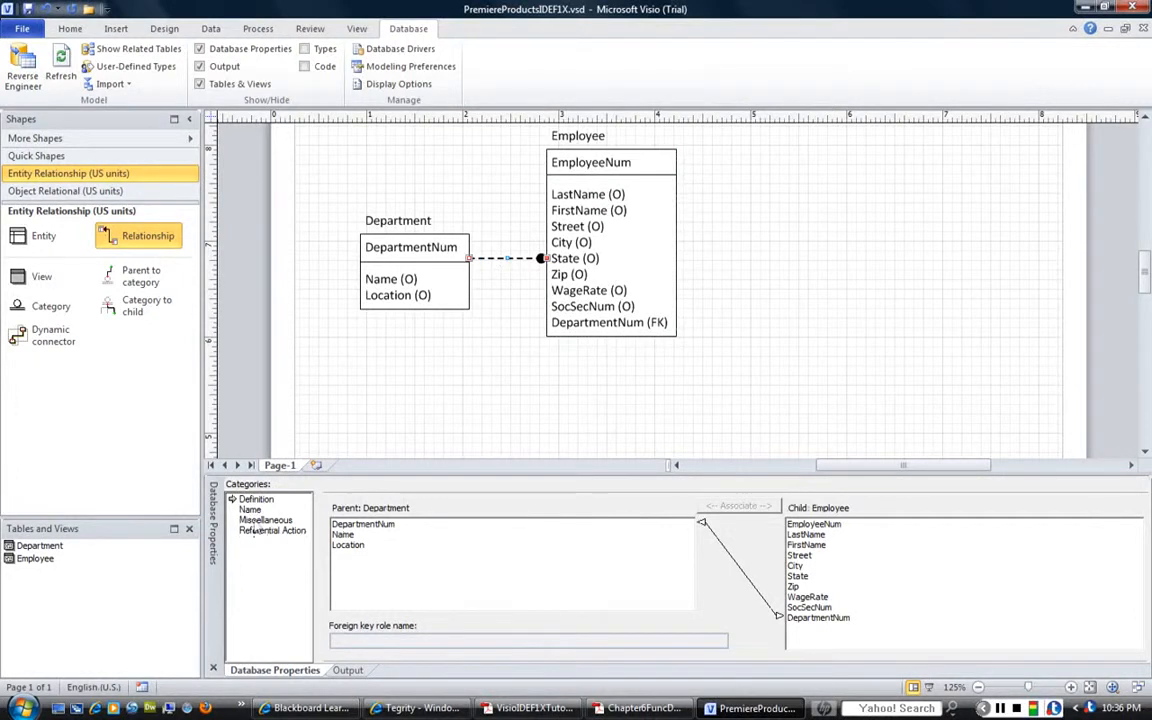
click(258, 521)
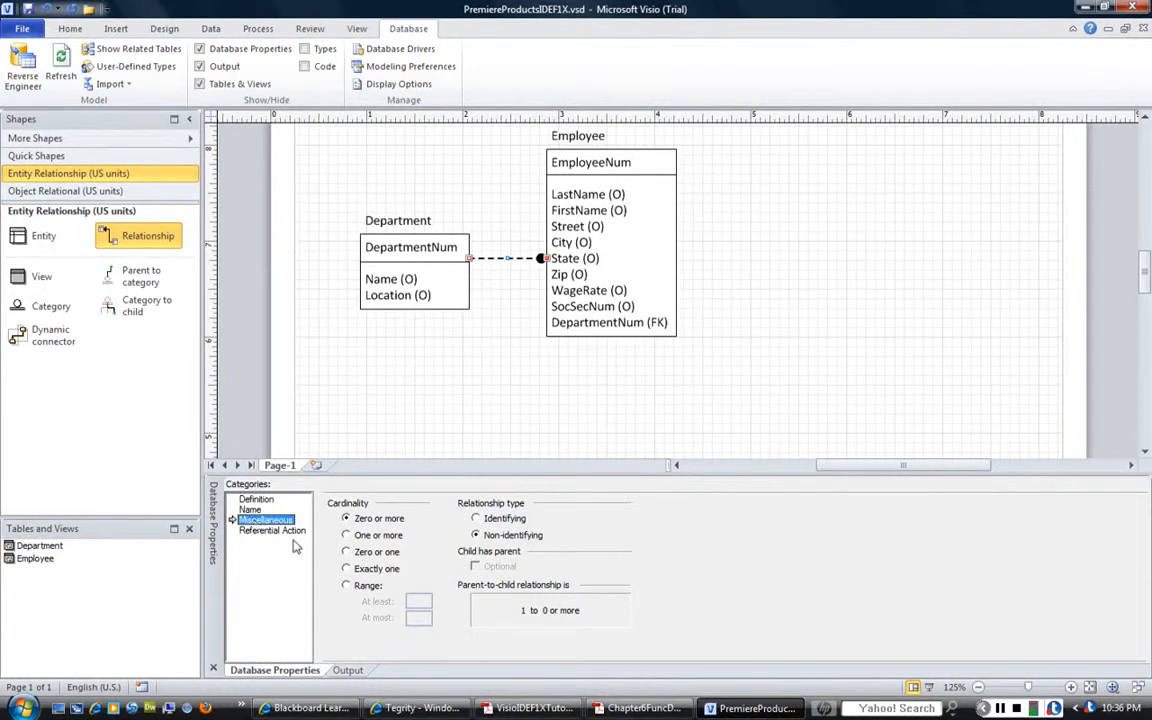
click(347, 538)
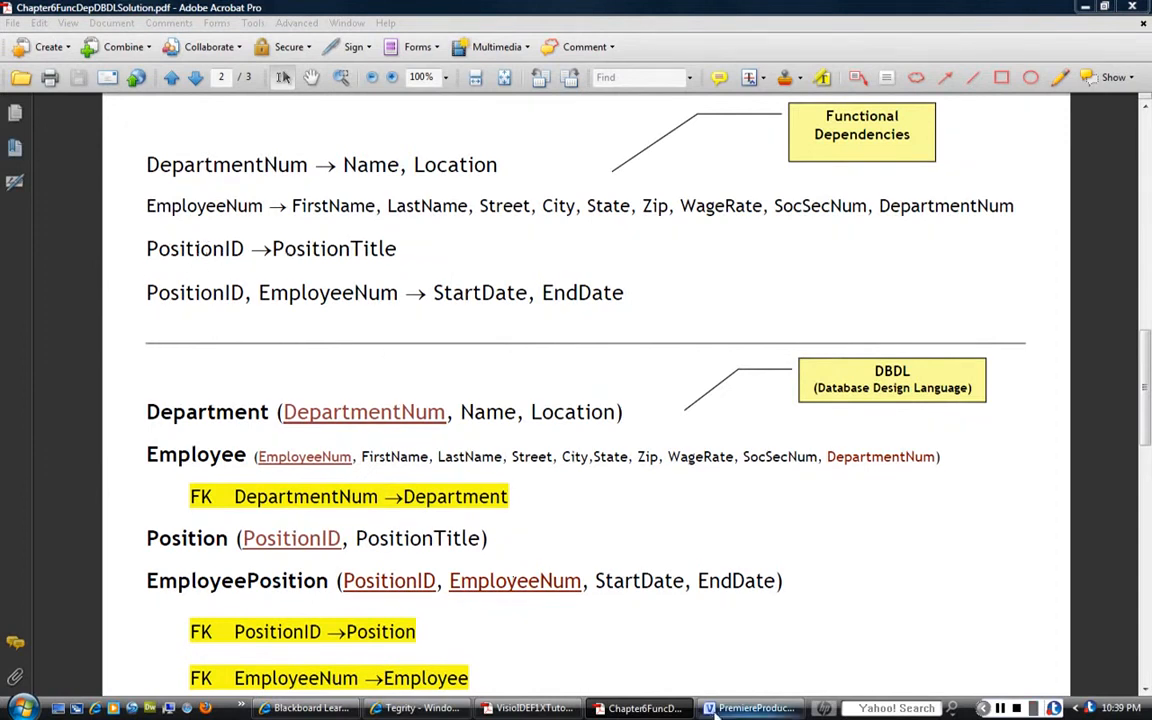
Switch back to the Visio drawing and add a new entity named Position beside the Employee entity.
click(750, 708)
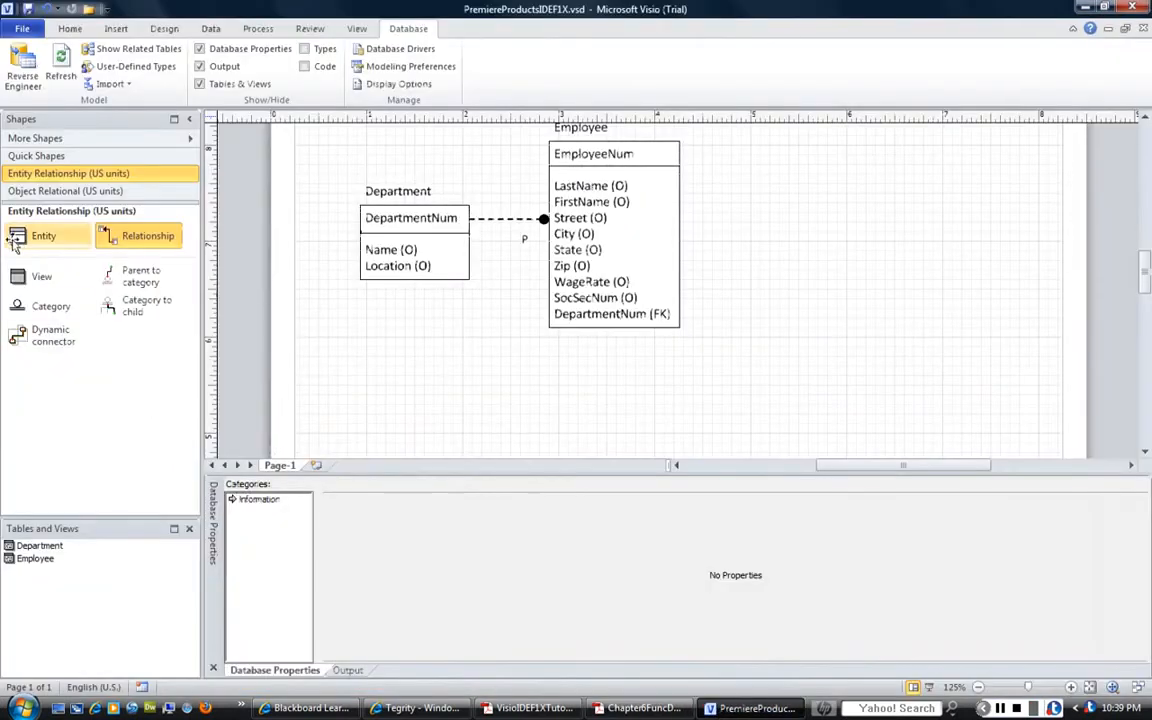
drag(20, 236, 826, 200)
drag(789, 170, 784, 165)
click(256, 499)
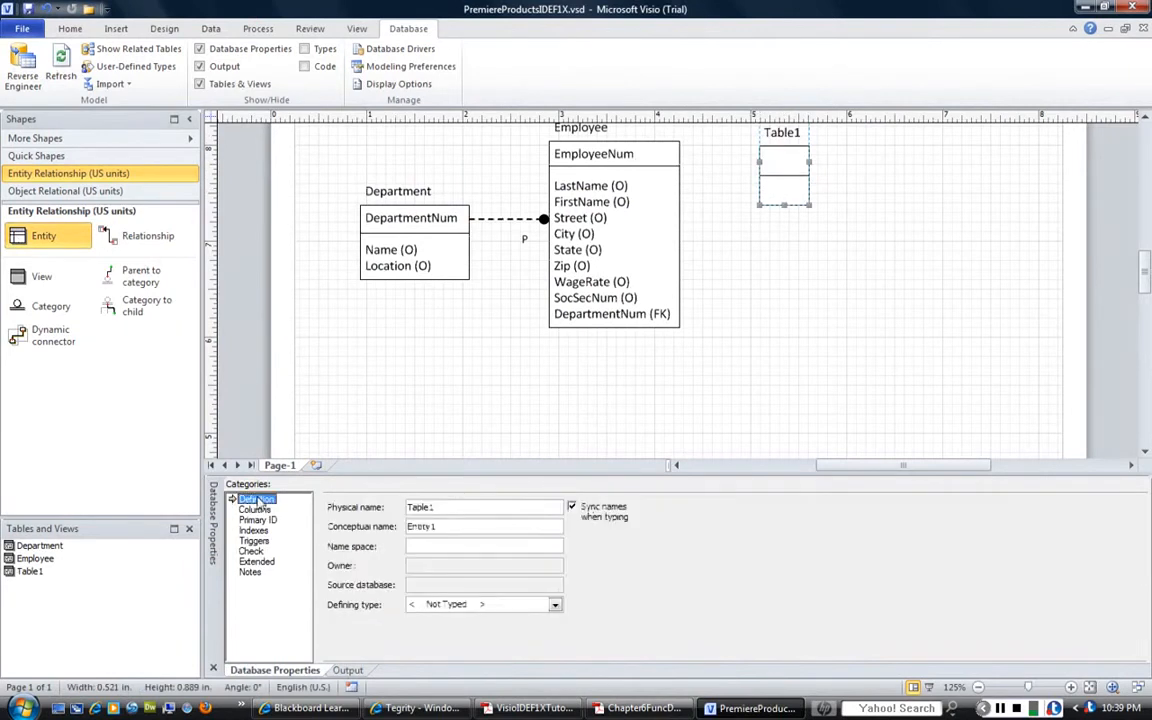
double_click(446, 507)
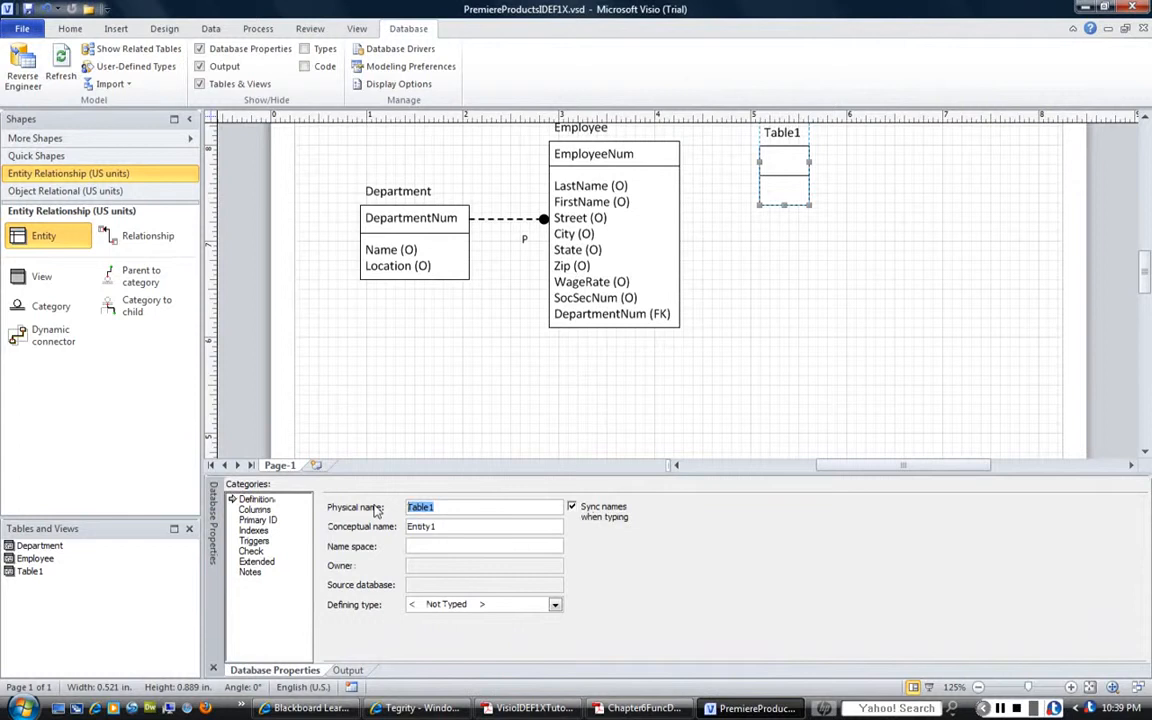
text(Positio)
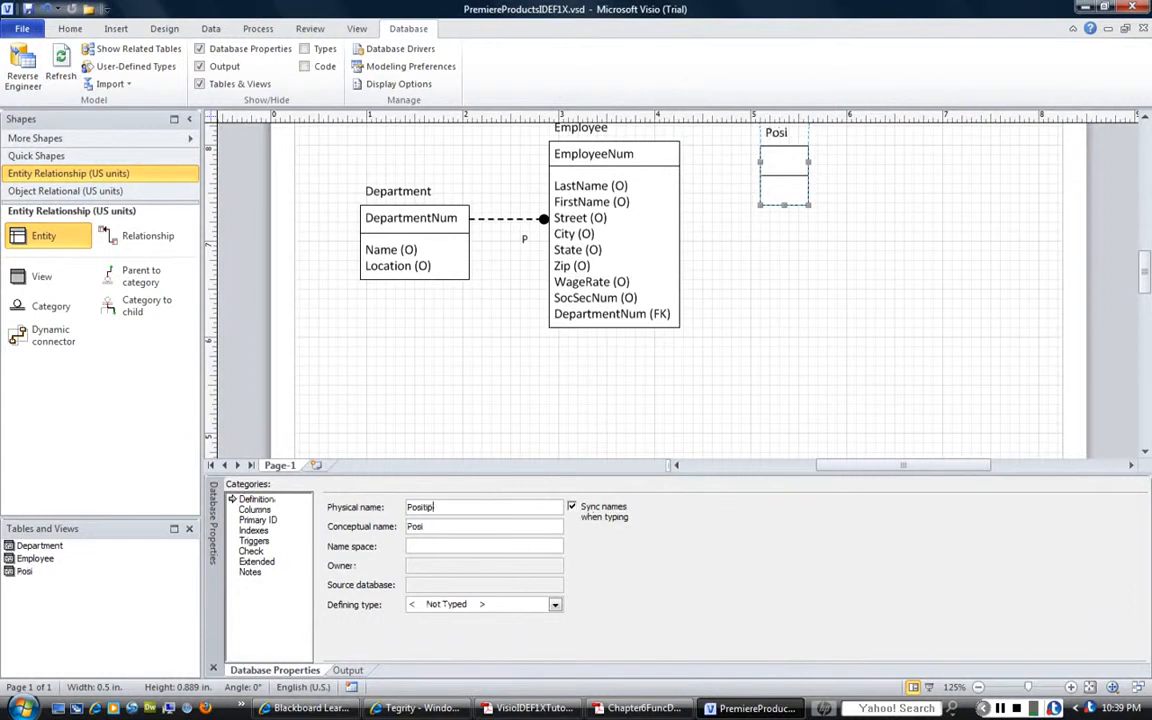
text(n)
Add the columns PositionID and PositionTitle to the Position entity, with PositionID as the primary key.
click(254, 509)
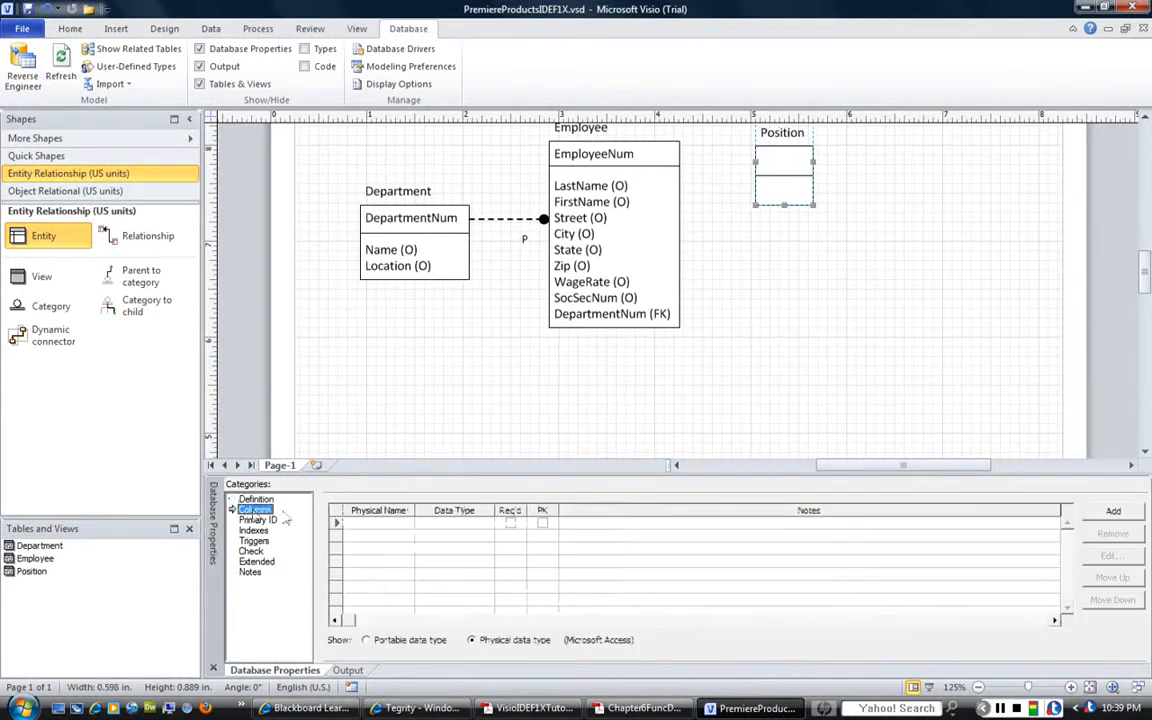
click(354, 521)
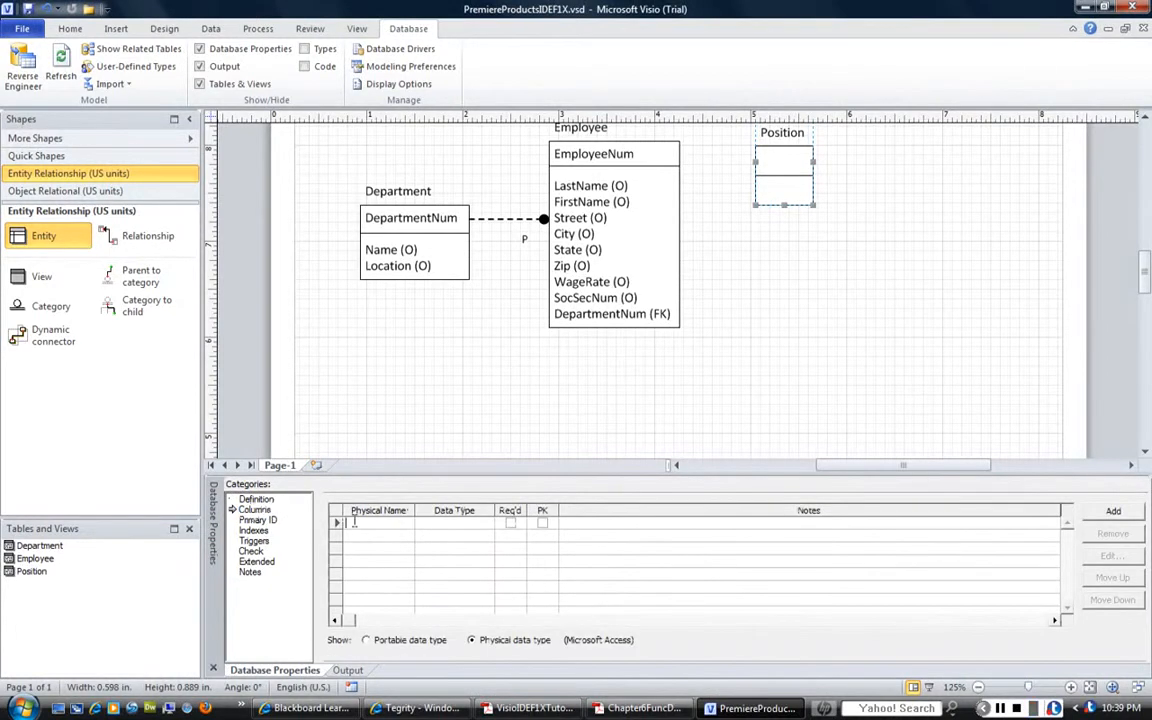
text(PositionID)
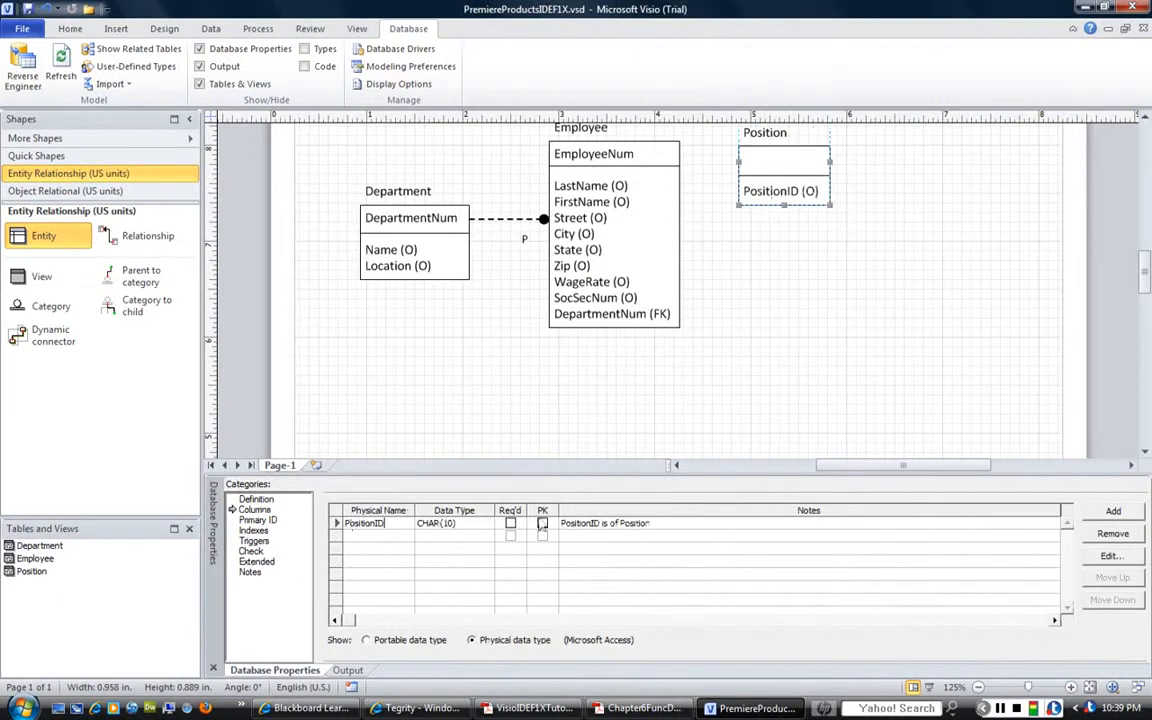
click(542, 523)
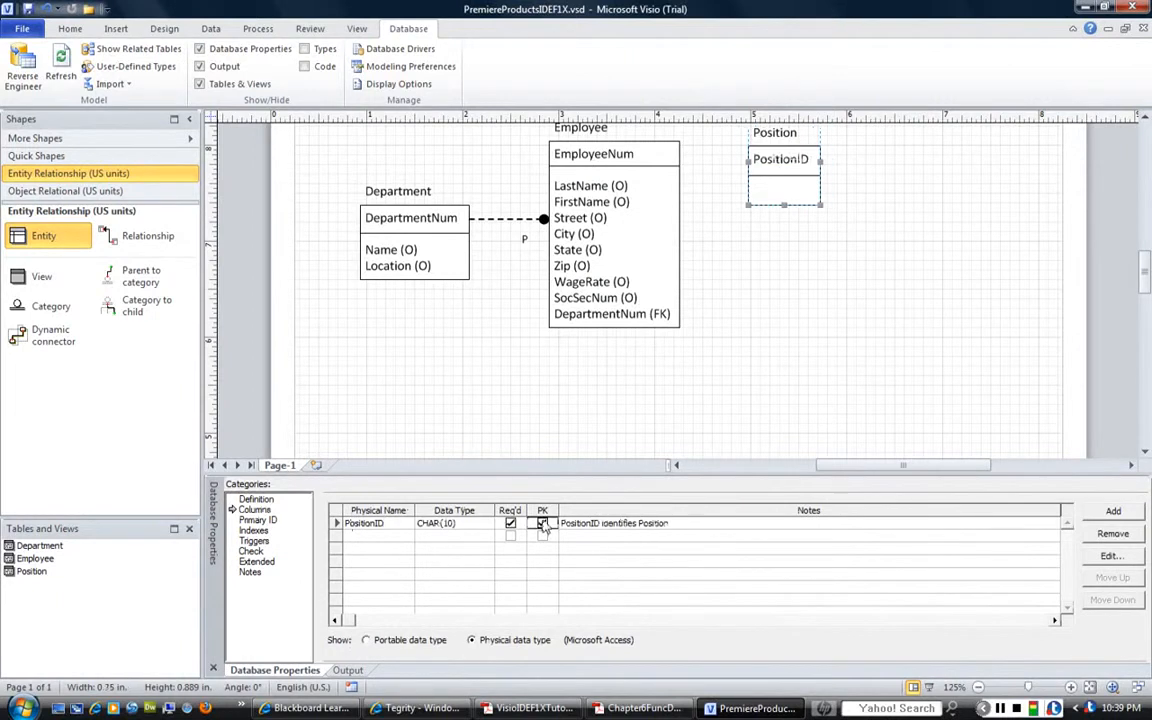
click(353, 535)
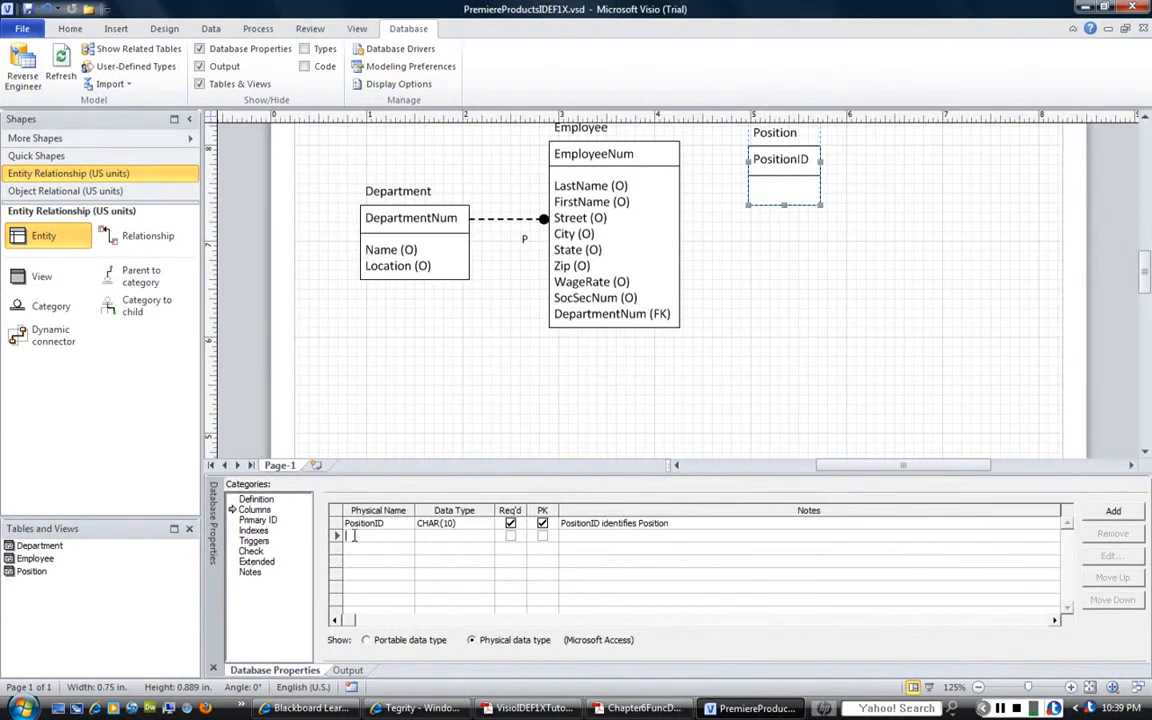
text(Position)
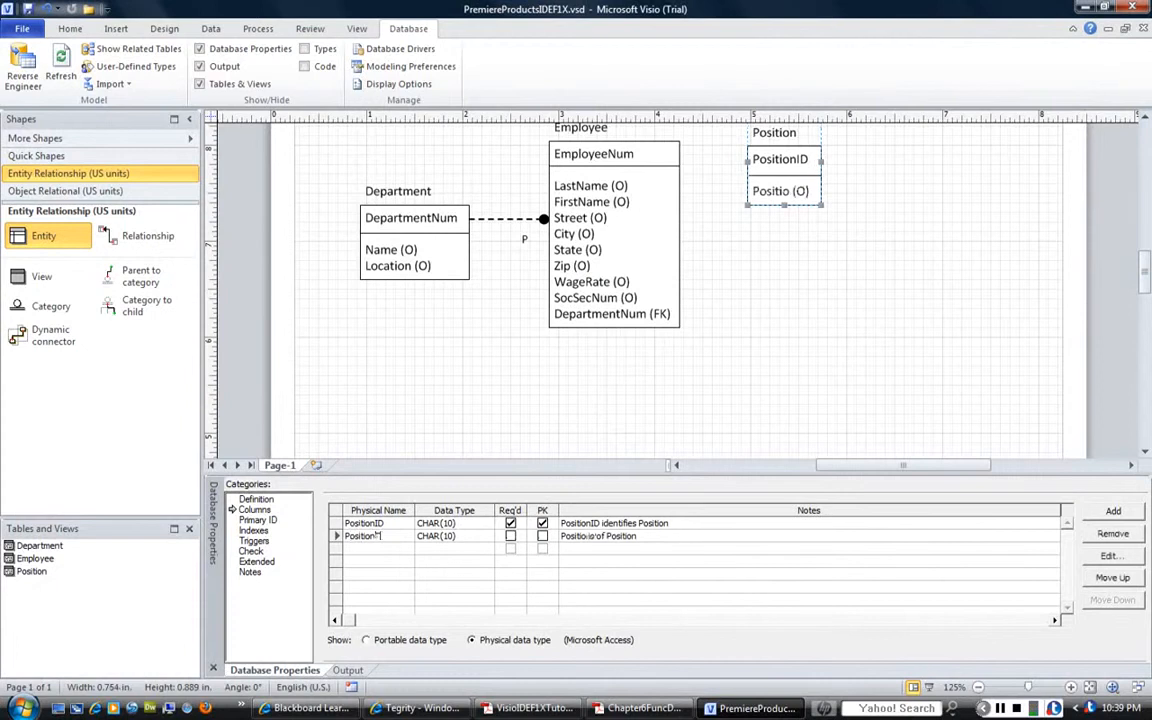
text(Title)
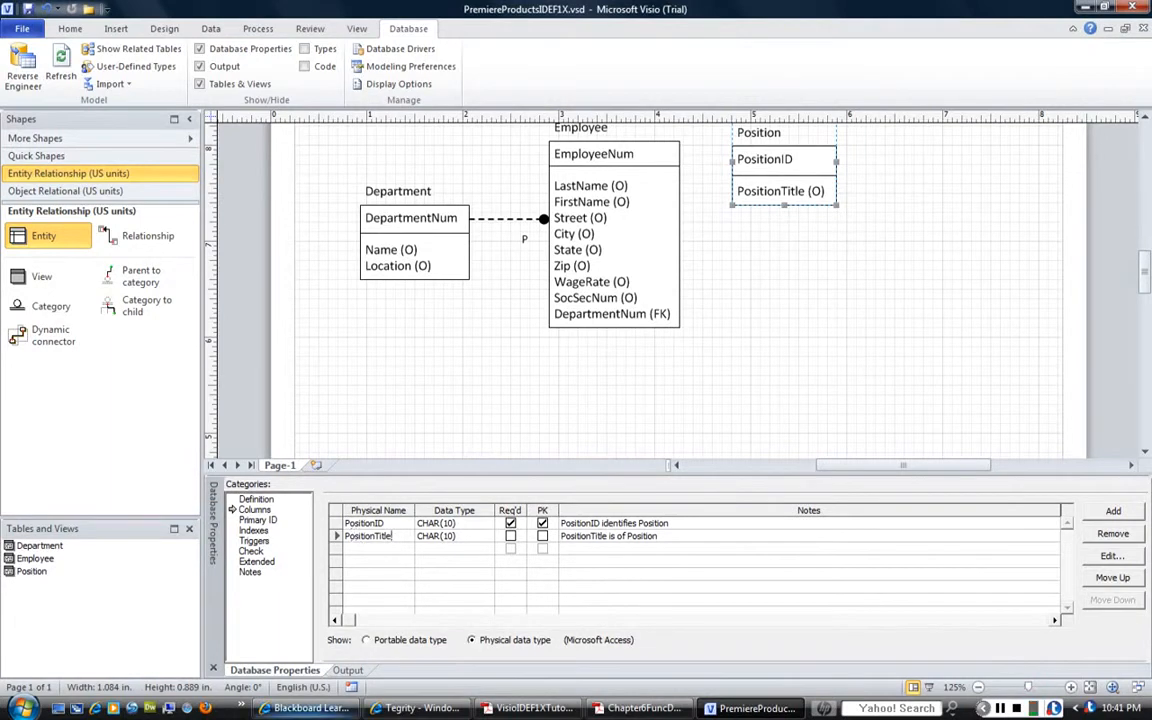
Check the DBDL in the Acrobat PDF, then return to Visio and add an entity named EmployeePosition below Position.
click(636, 708)
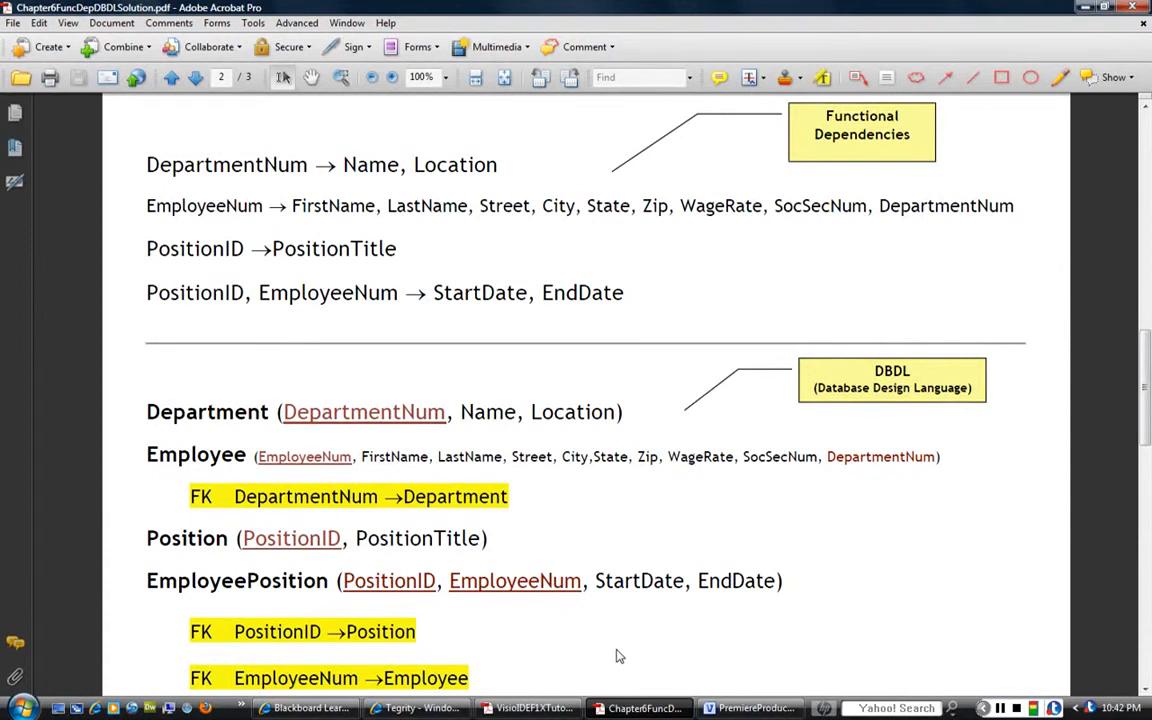
click(750, 707)
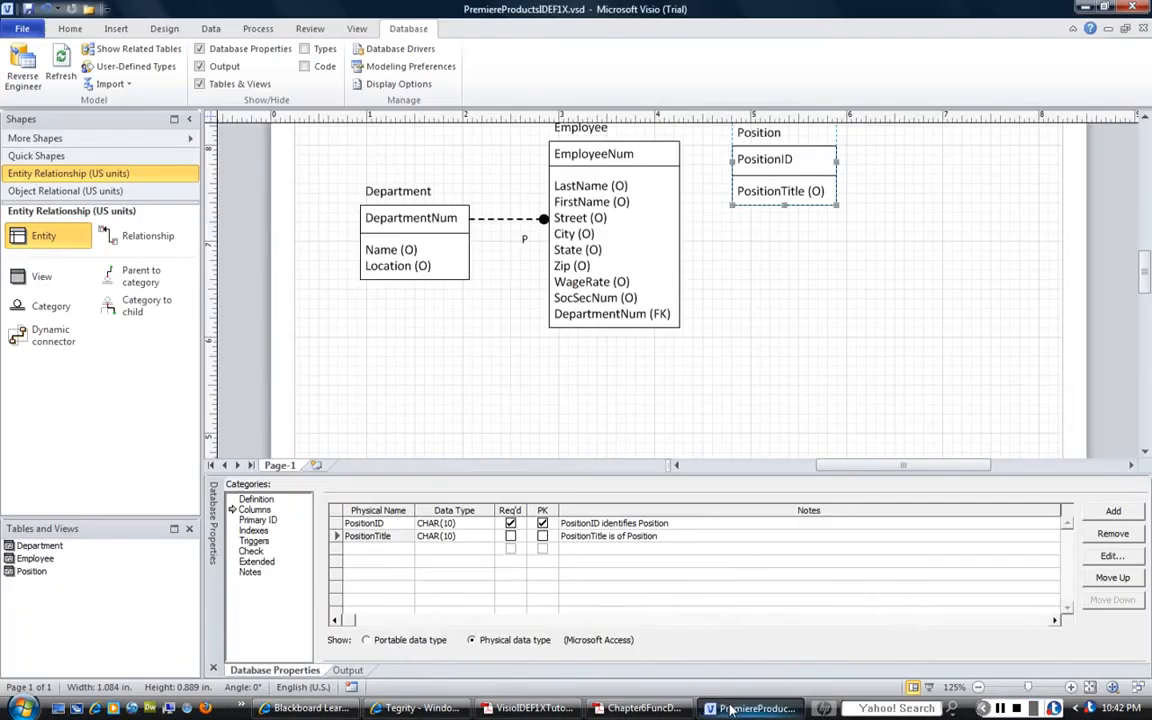
drag(22, 243, 775, 276)
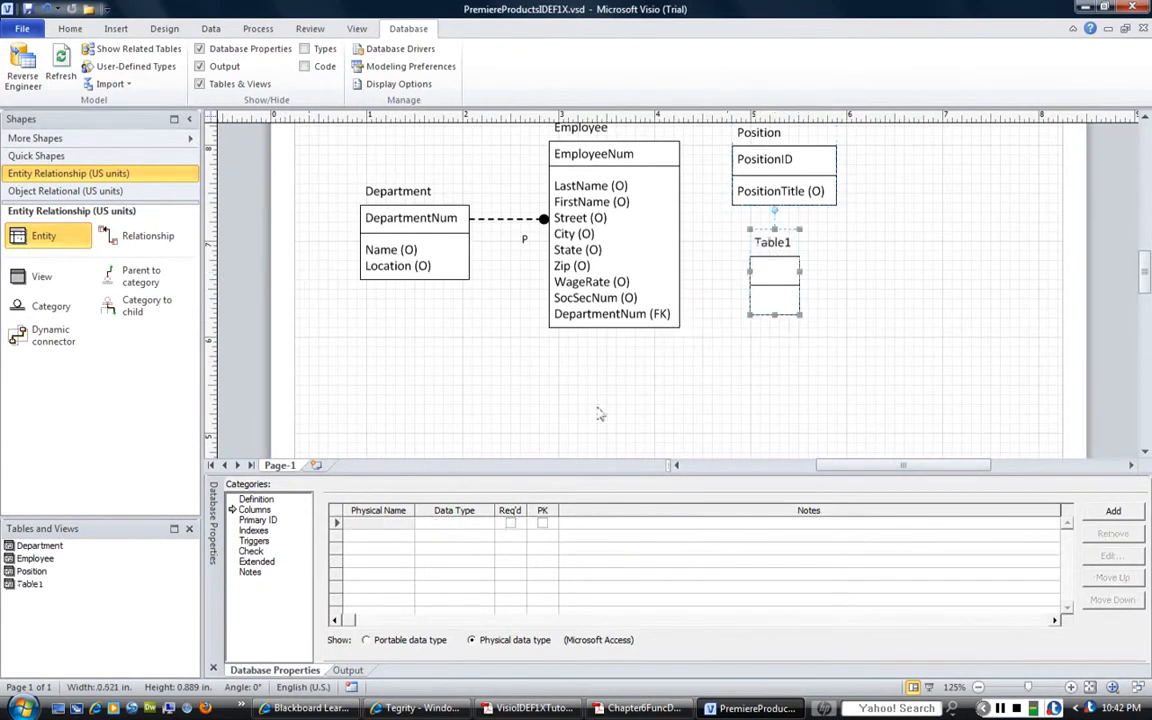
click(256, 499)
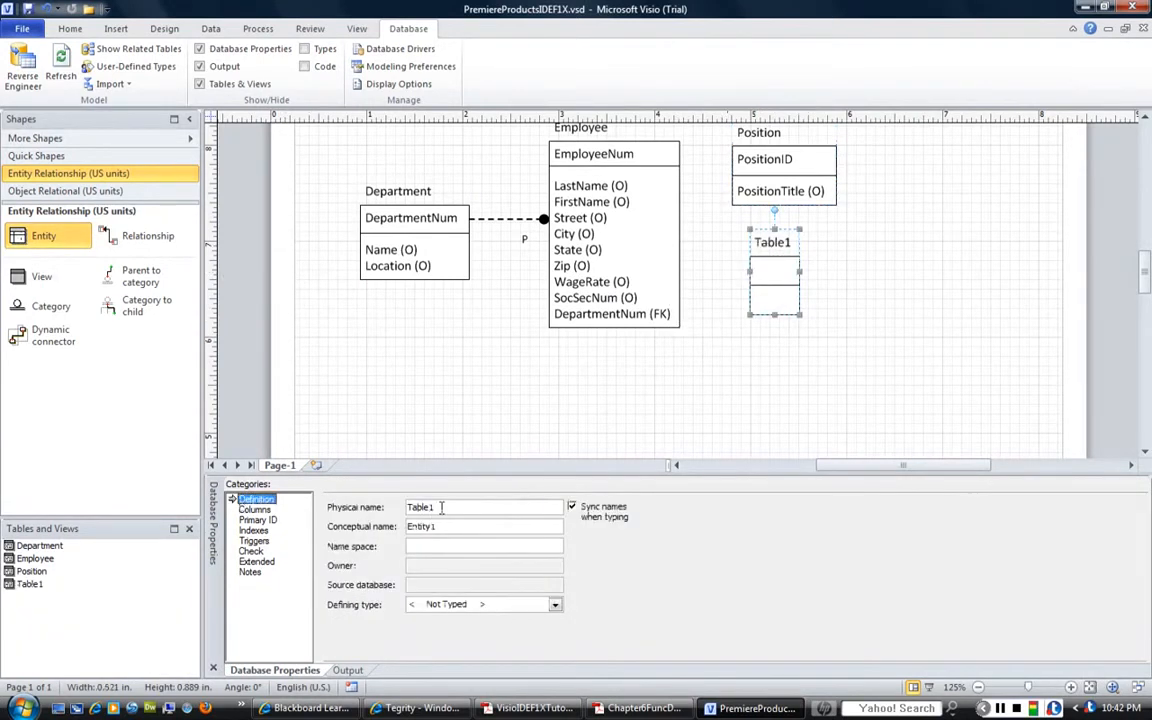
drag(438, 507, 385, 508)
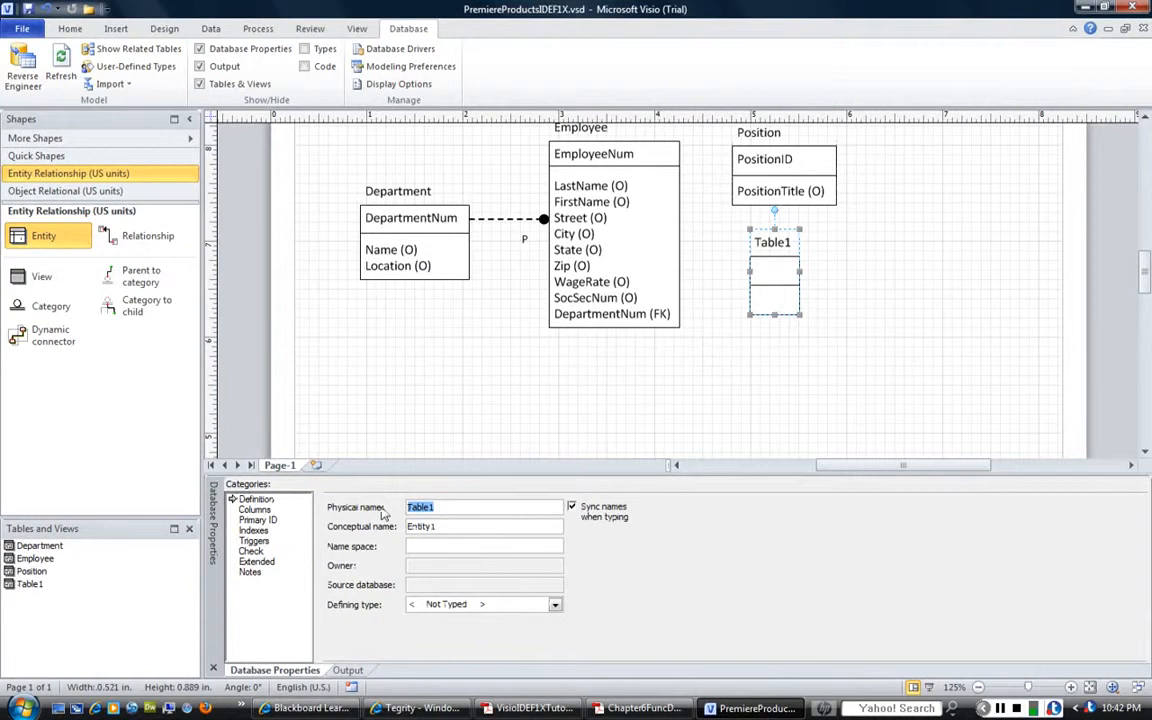
text(Emplo)
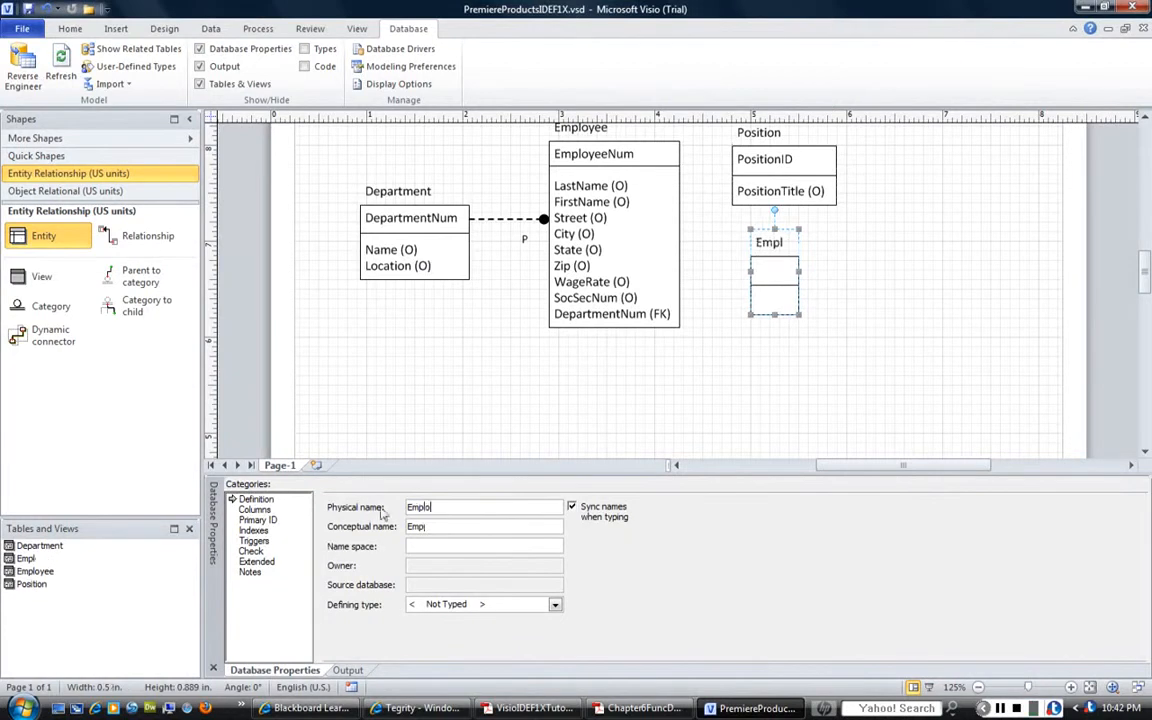
text(yeePos)
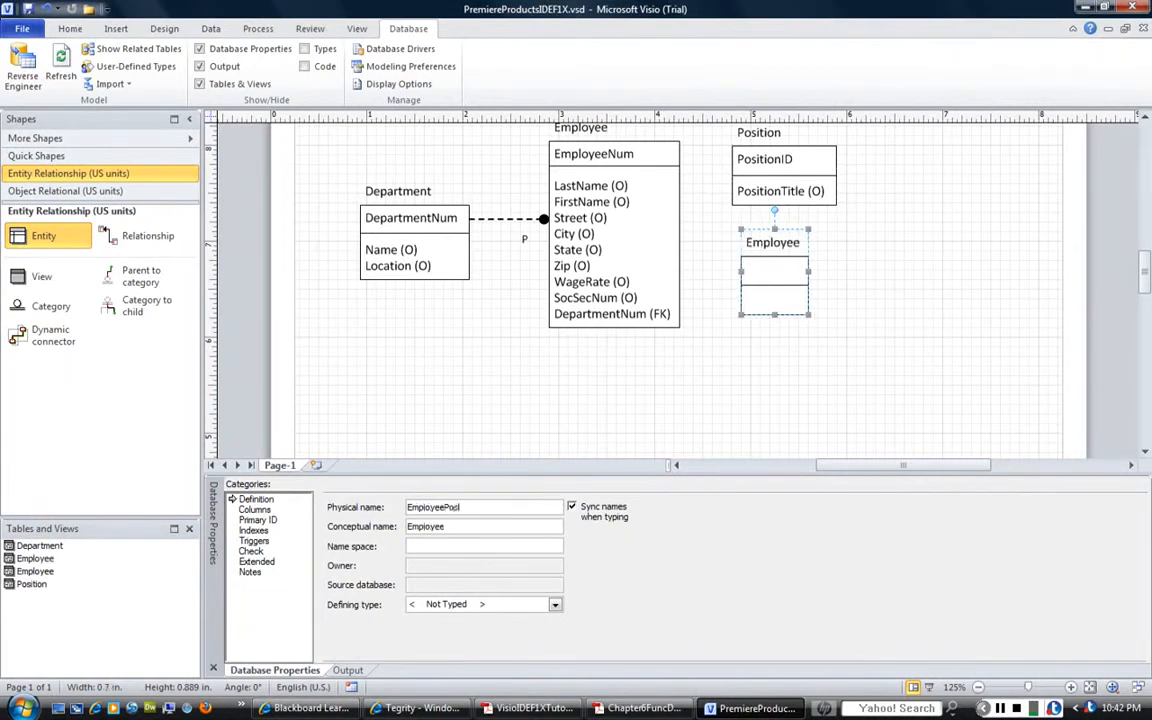
text(ition)
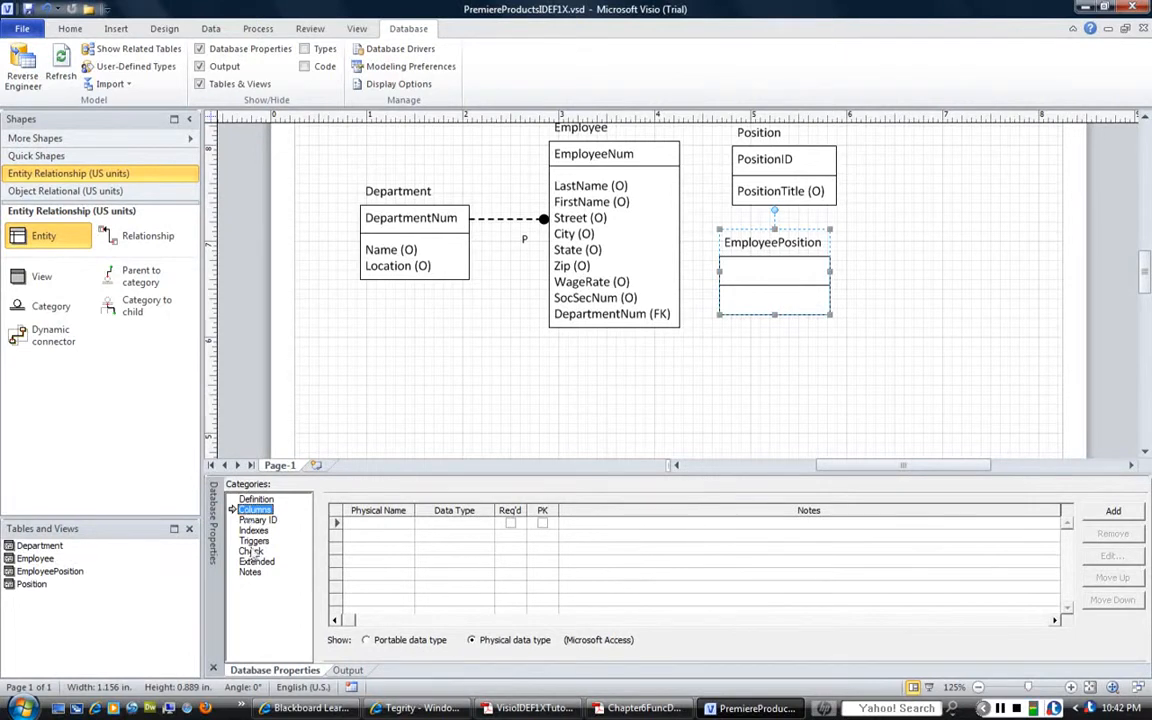
Check EmployeePosition's attributes in the DBDL PDF, then return to Visio and add StartDate and EndDate columns to the EmployeePosition entity.
click(628, 708)
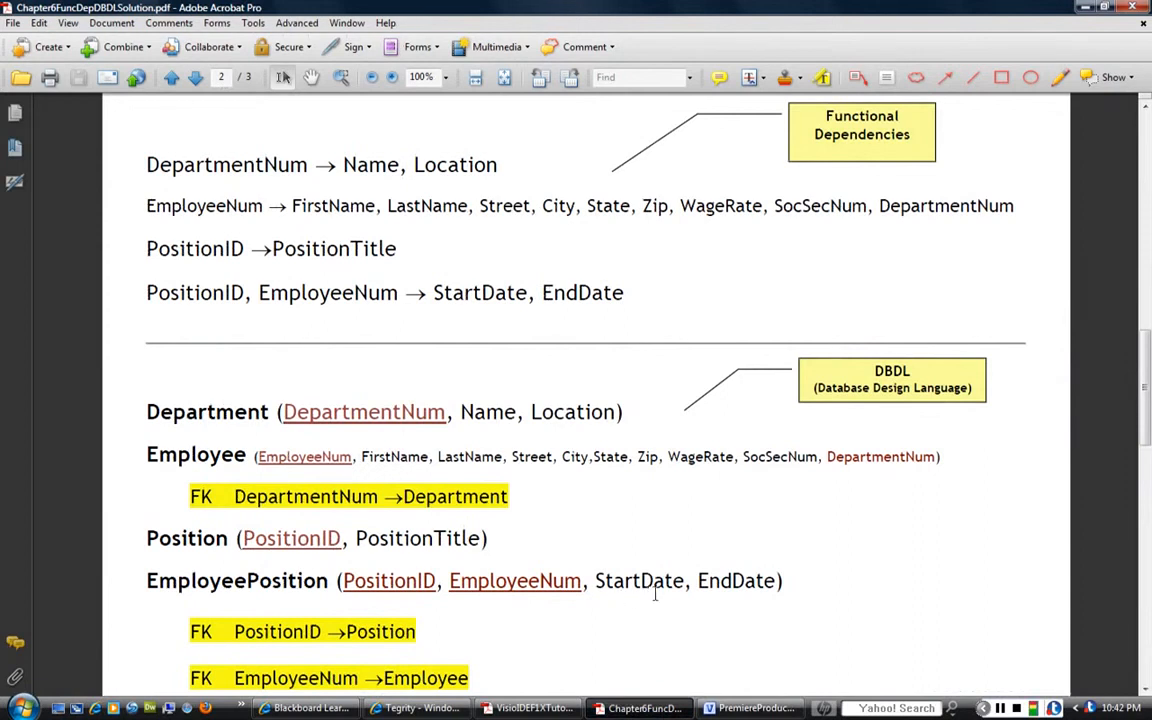
click(757, 708)
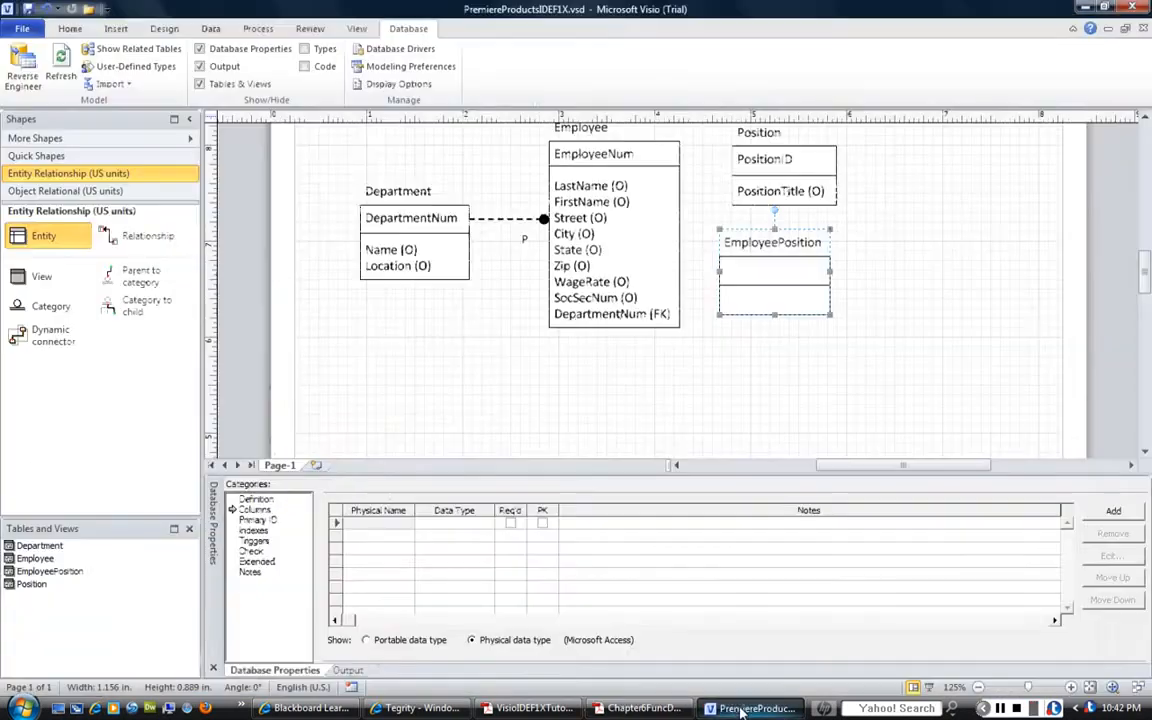
text(S)
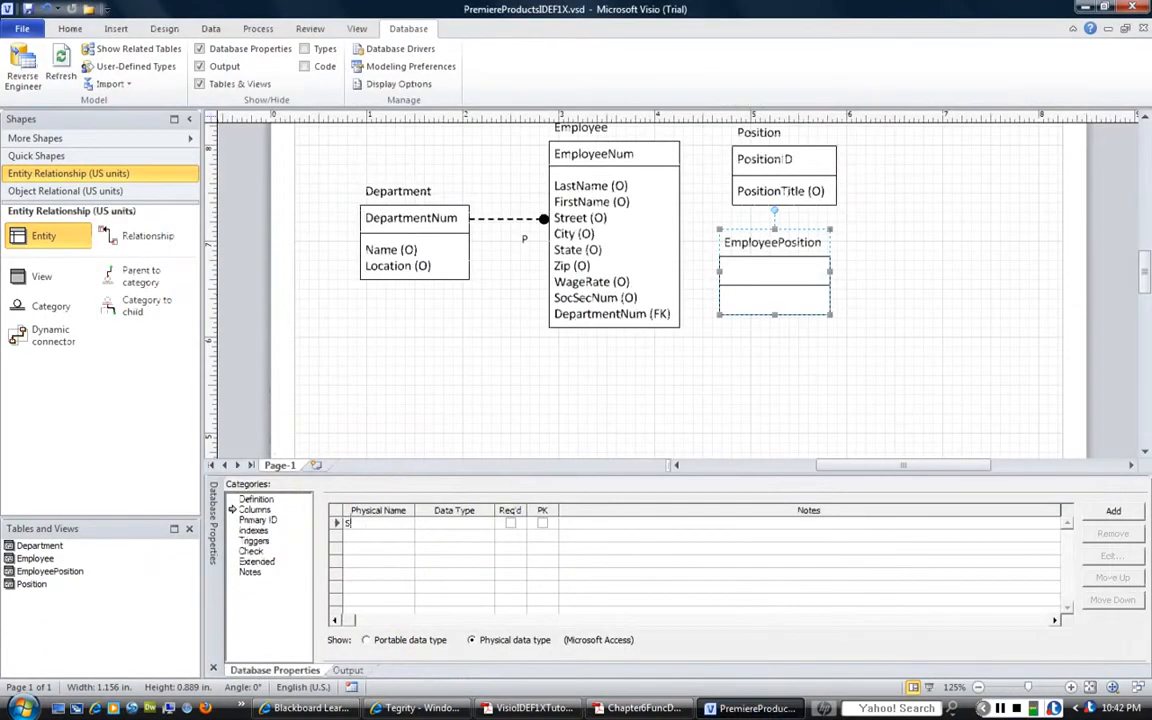
text(tartDate)
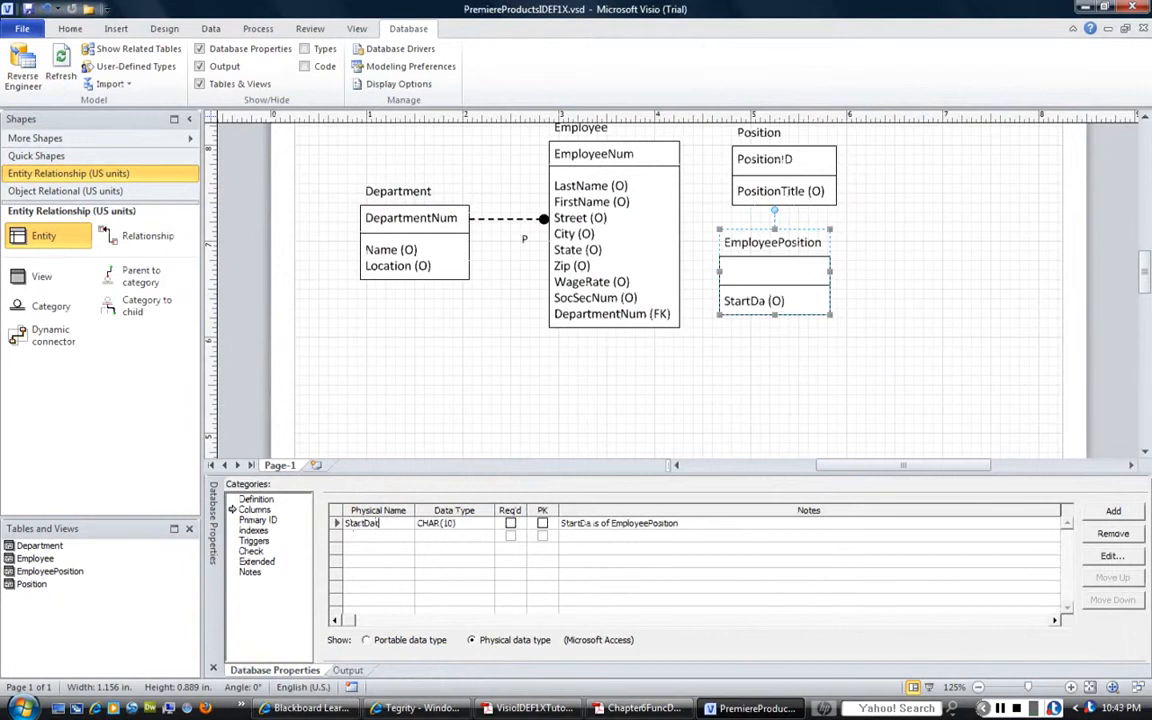
click(362, 538)
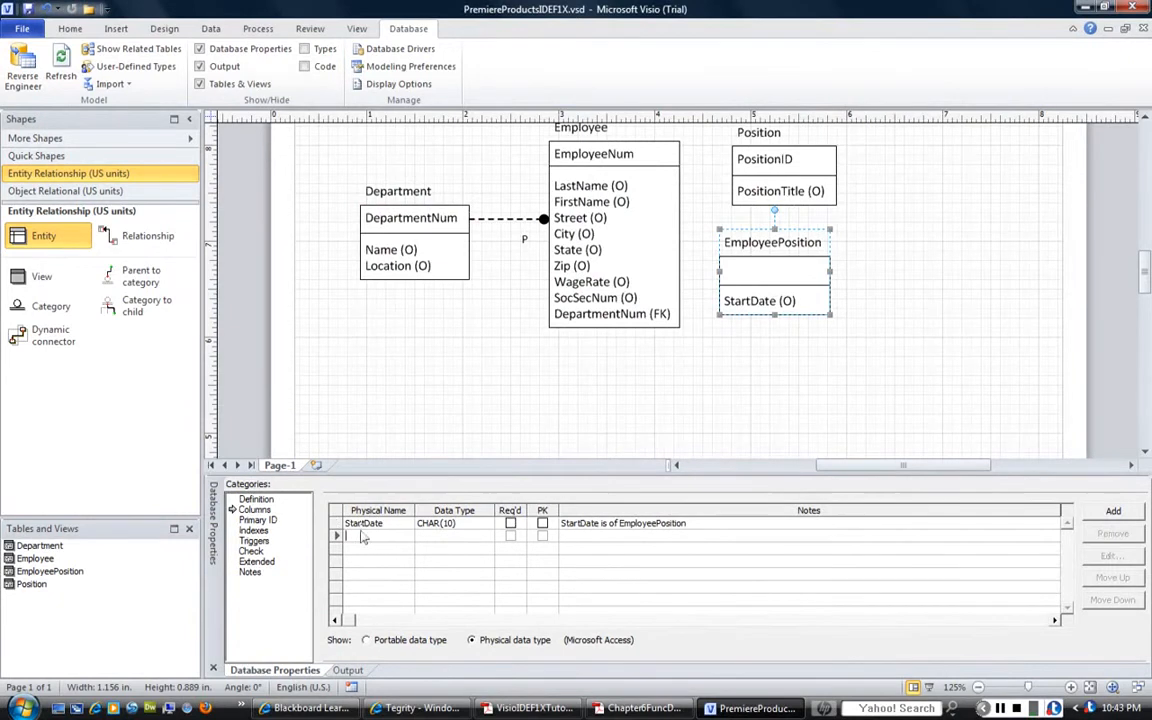
text(EndDate)
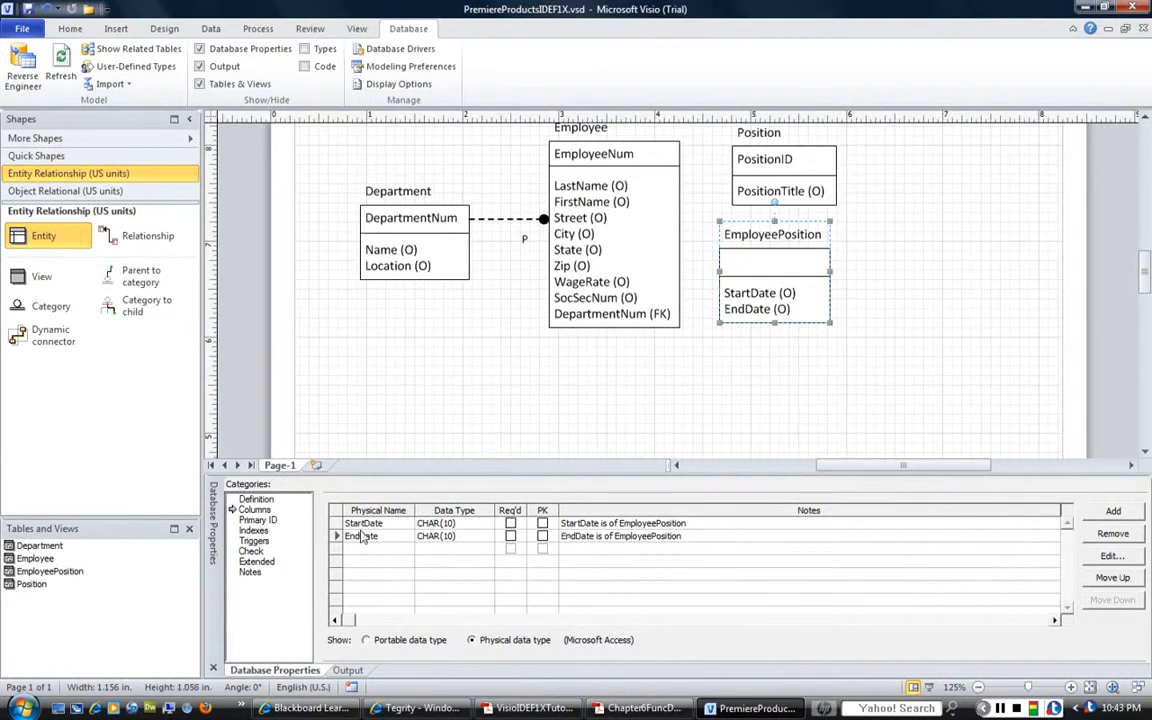
click(700, 385)
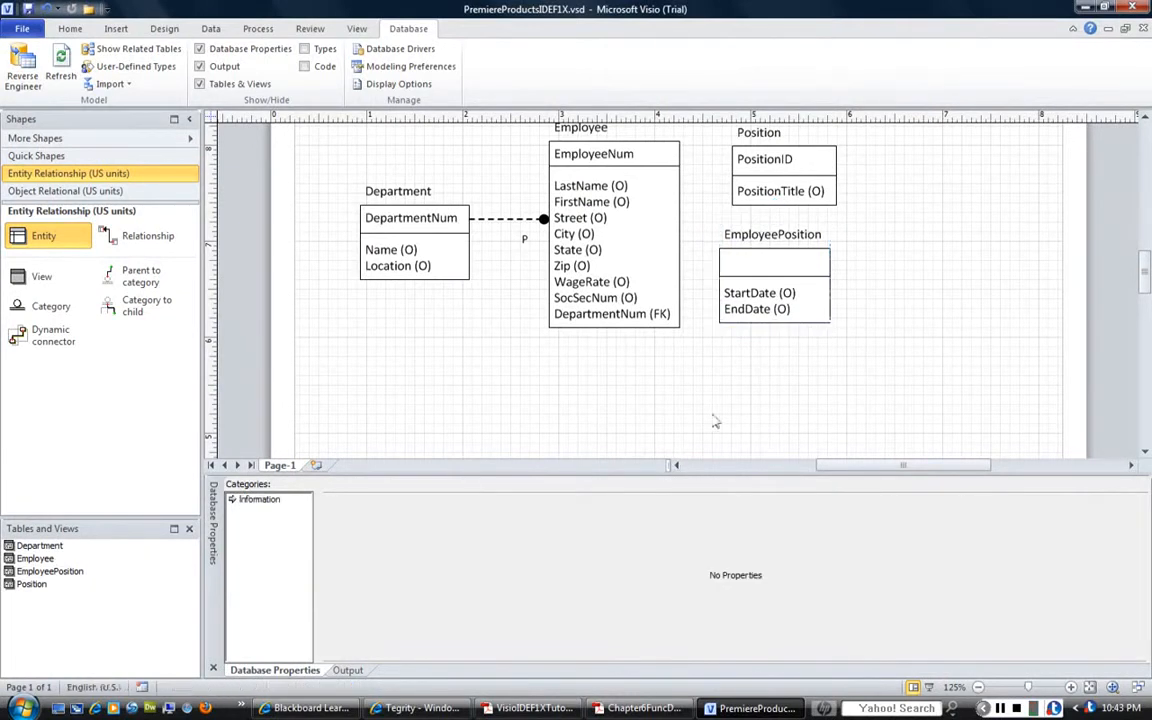
Move the Position and EmployeePosition entities farther from Employee, aligned one above the other with a gap between them.
drag(738, 274, 870, 294)
drag(802, 283, 864, 289)
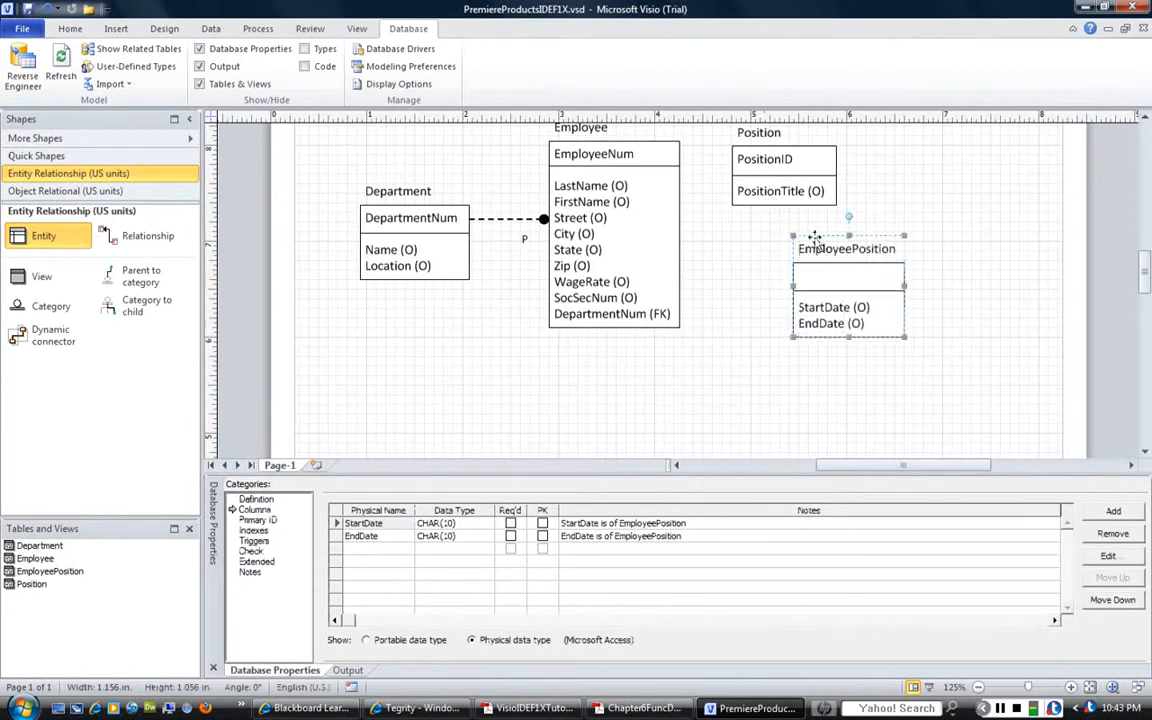
drag(788, 178, 846, 180)
drag(861, 303, 873, 338)
drag(828, 180, 848, 183)
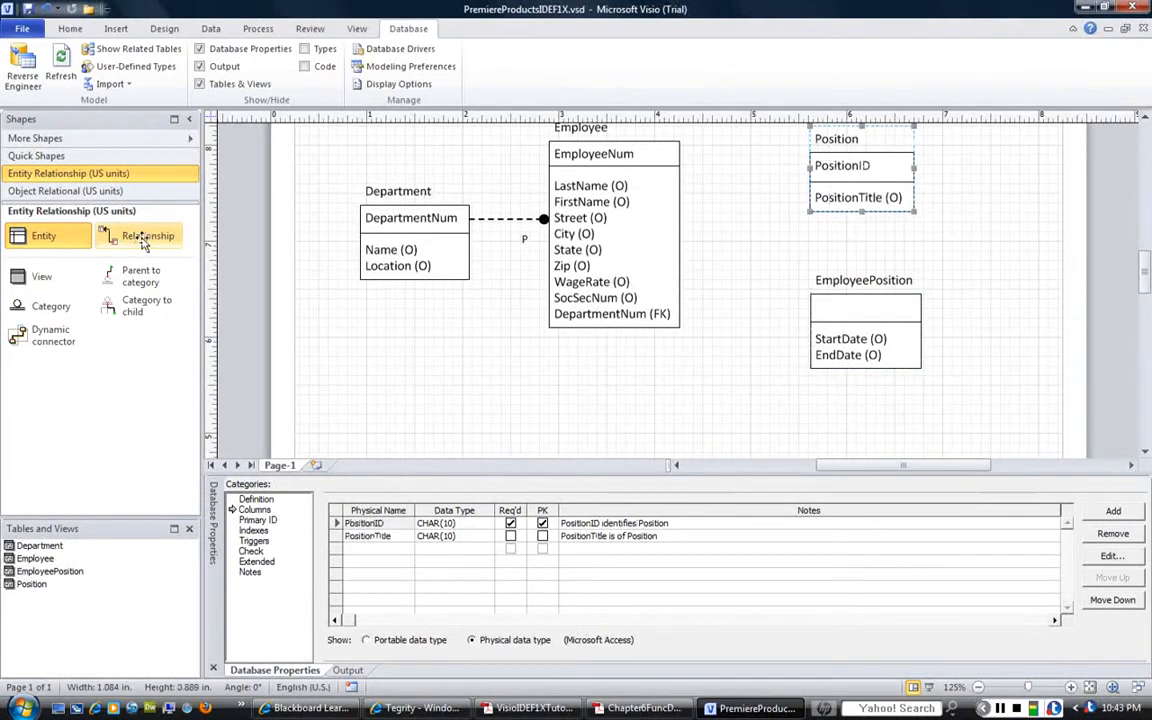
Add two relationships to EmployeePosition as the child, one with Position as parent and one with Employee as parent.
drag(143, 244, 905, 218)
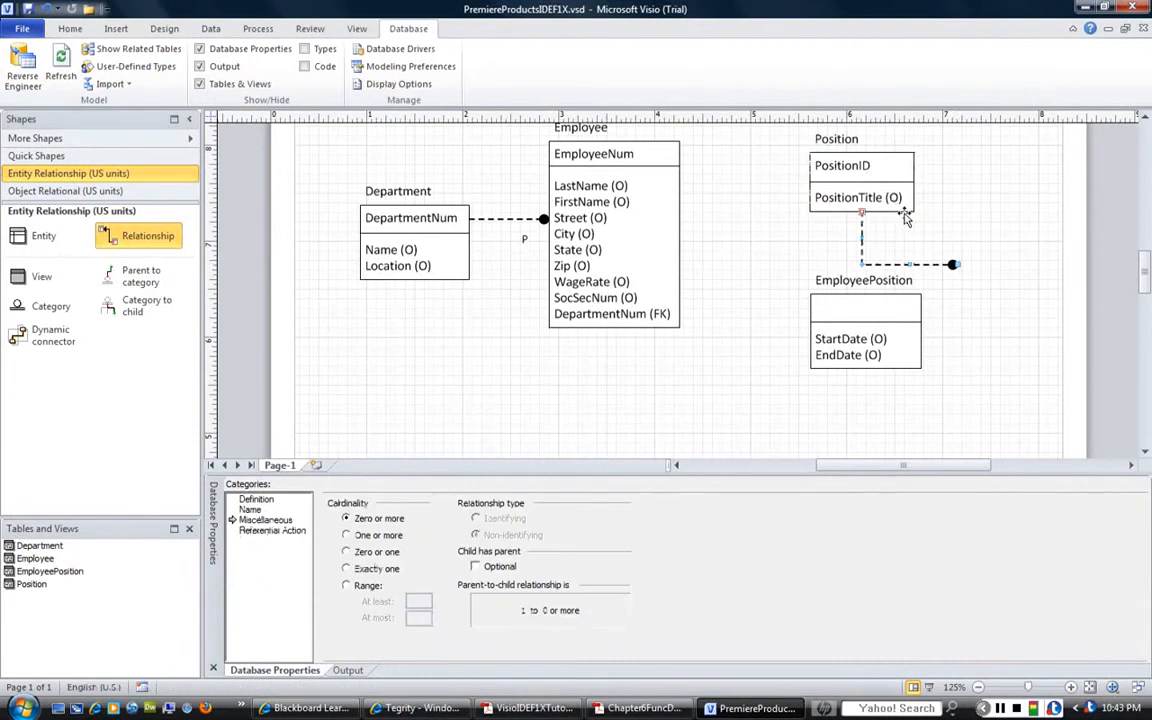
drag(957, 265, 861, 345)
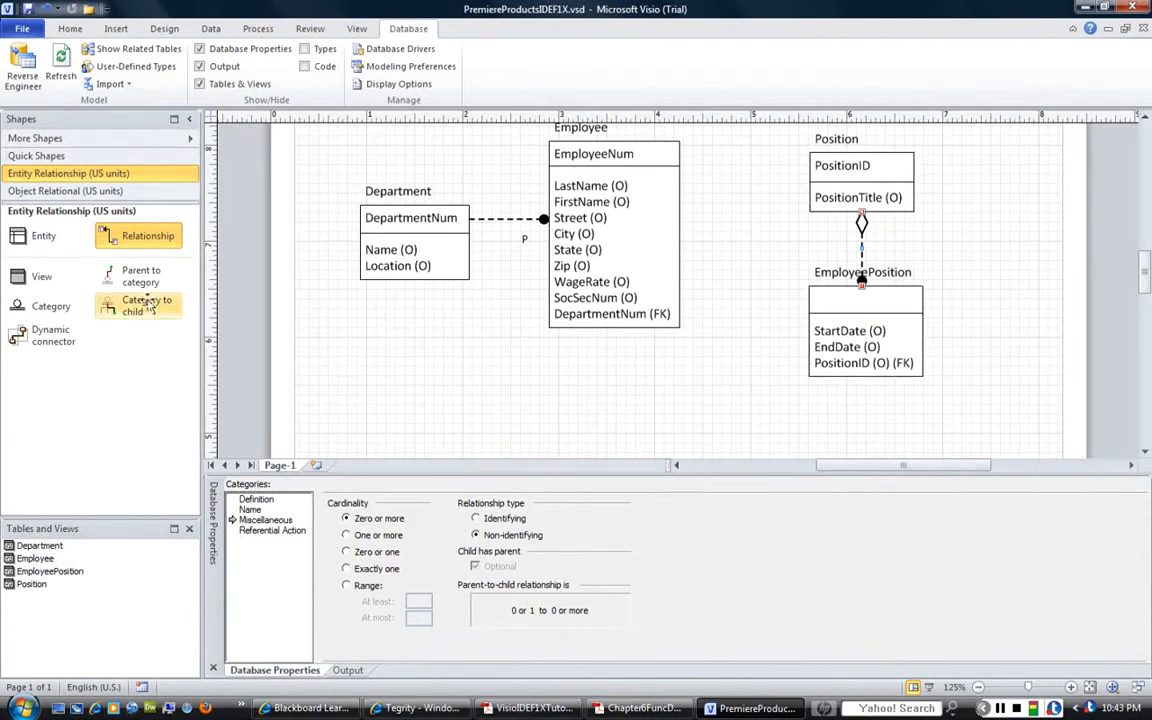
click(461, 362)
drag(120, 232, 650, 258)
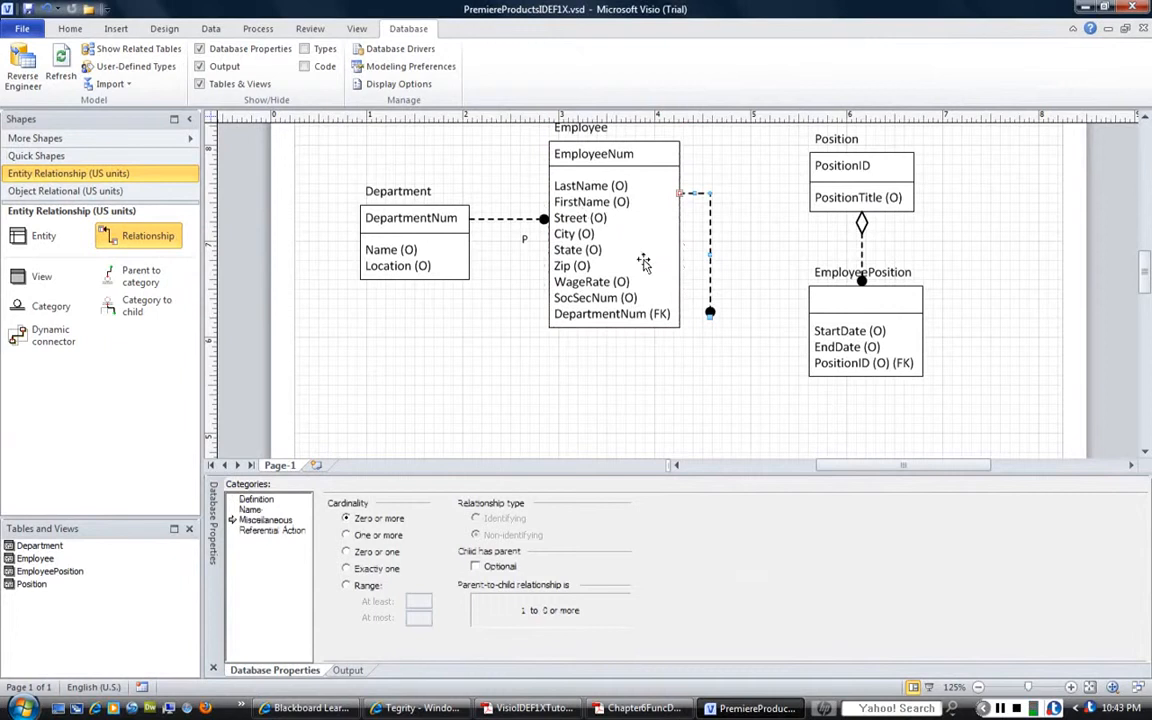
drag(710, 314, 855, 340)
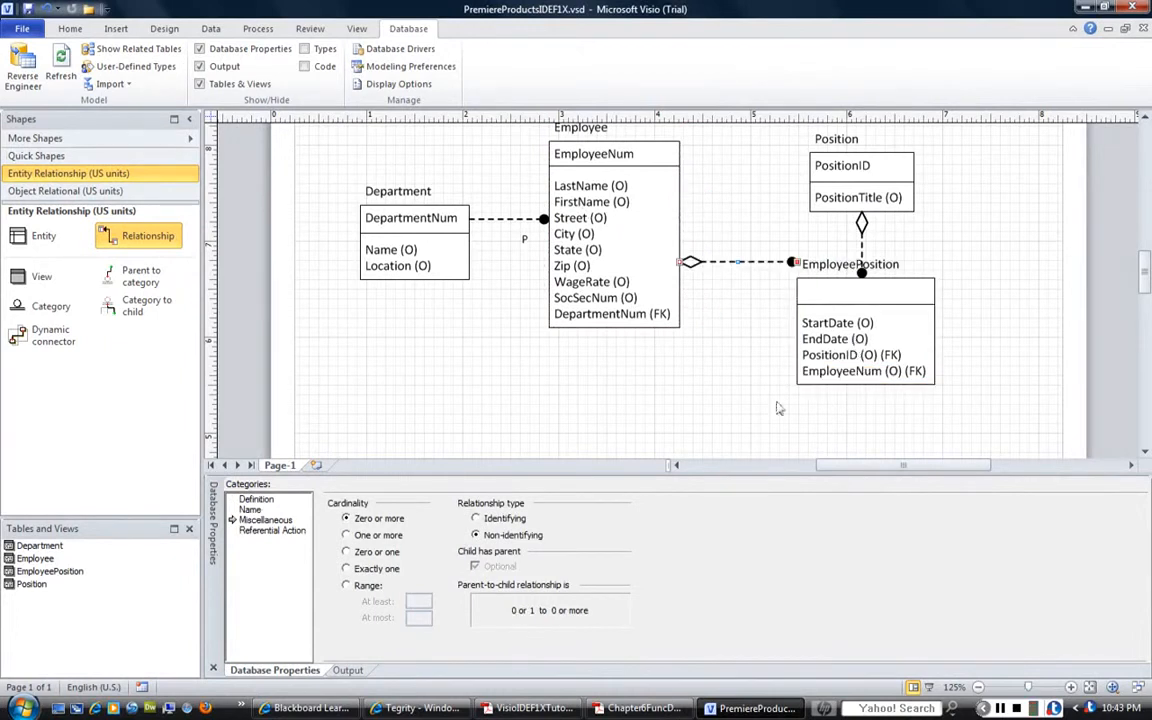
click(727, 432)
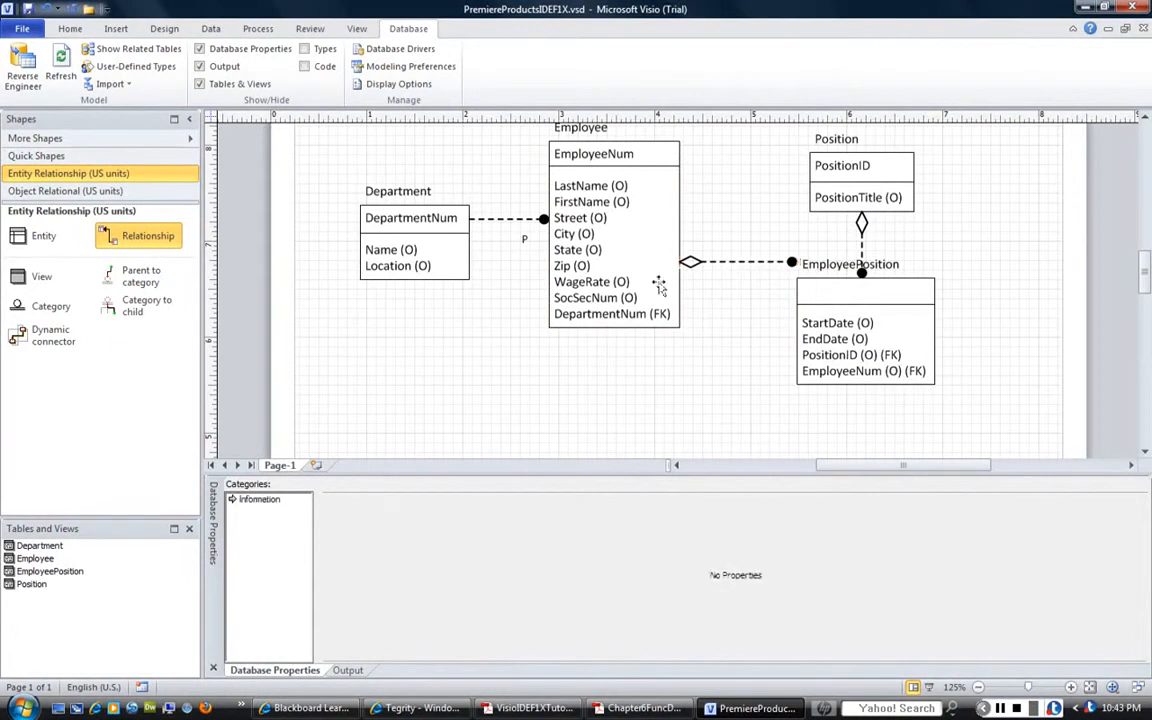
drag(772, 131, 910, 388)
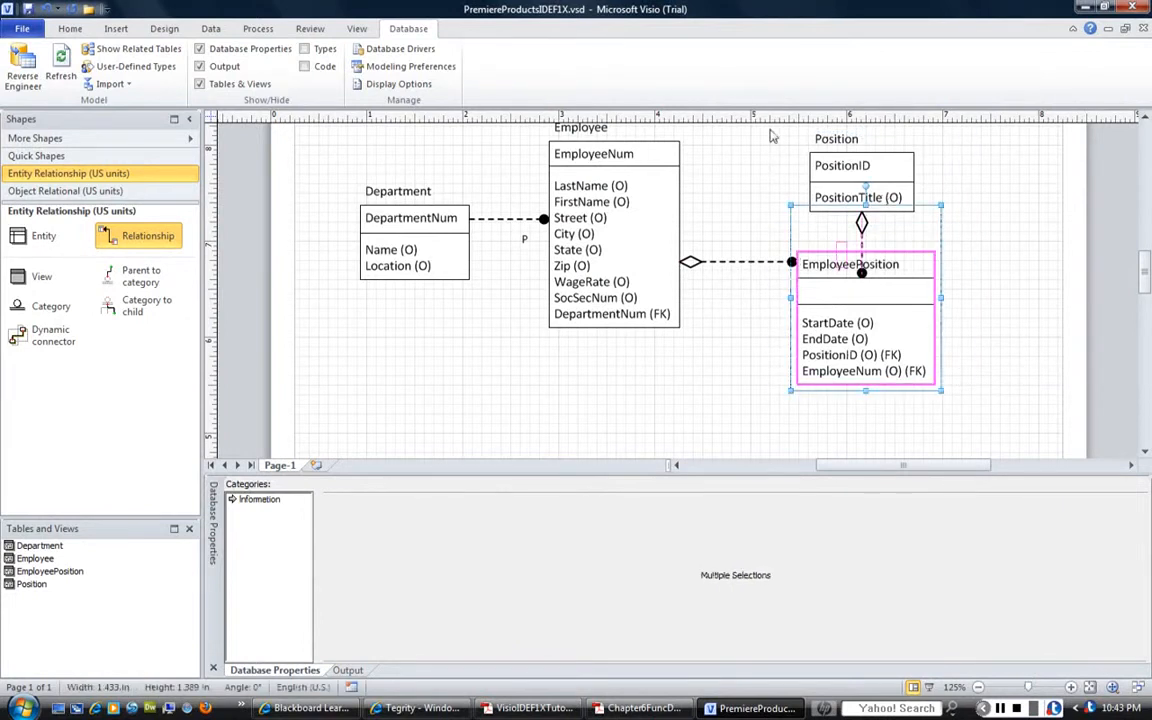
drag(771, 131, 979, 405)
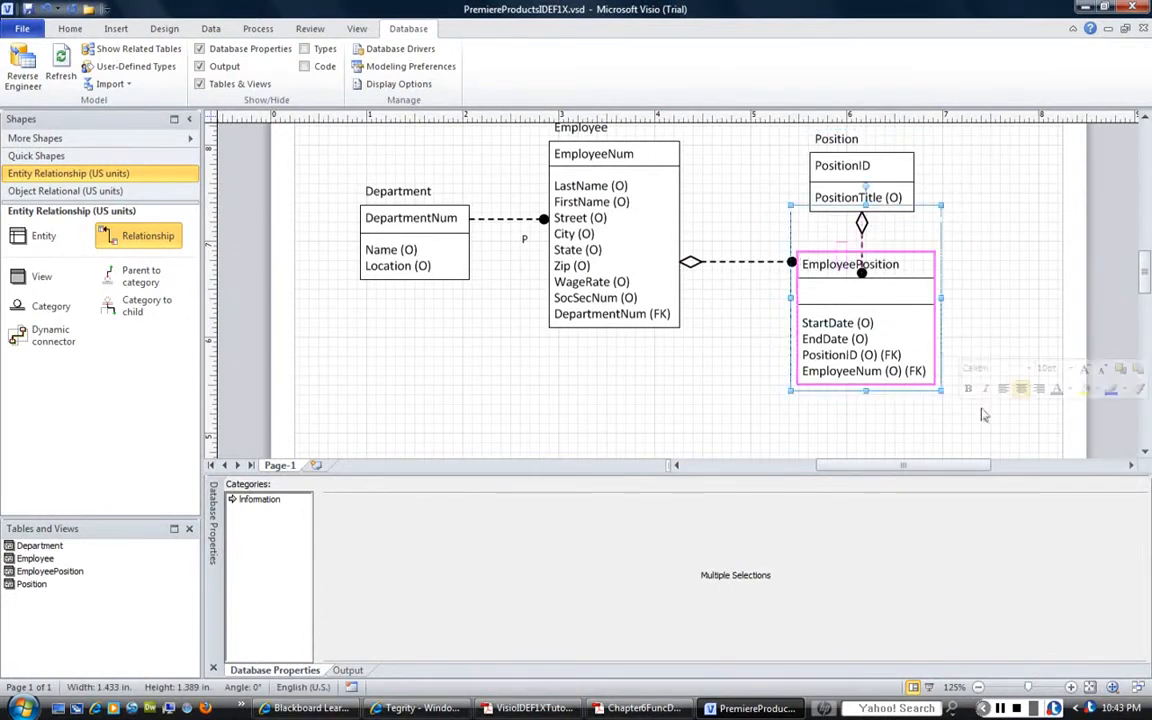
click(982, 212)
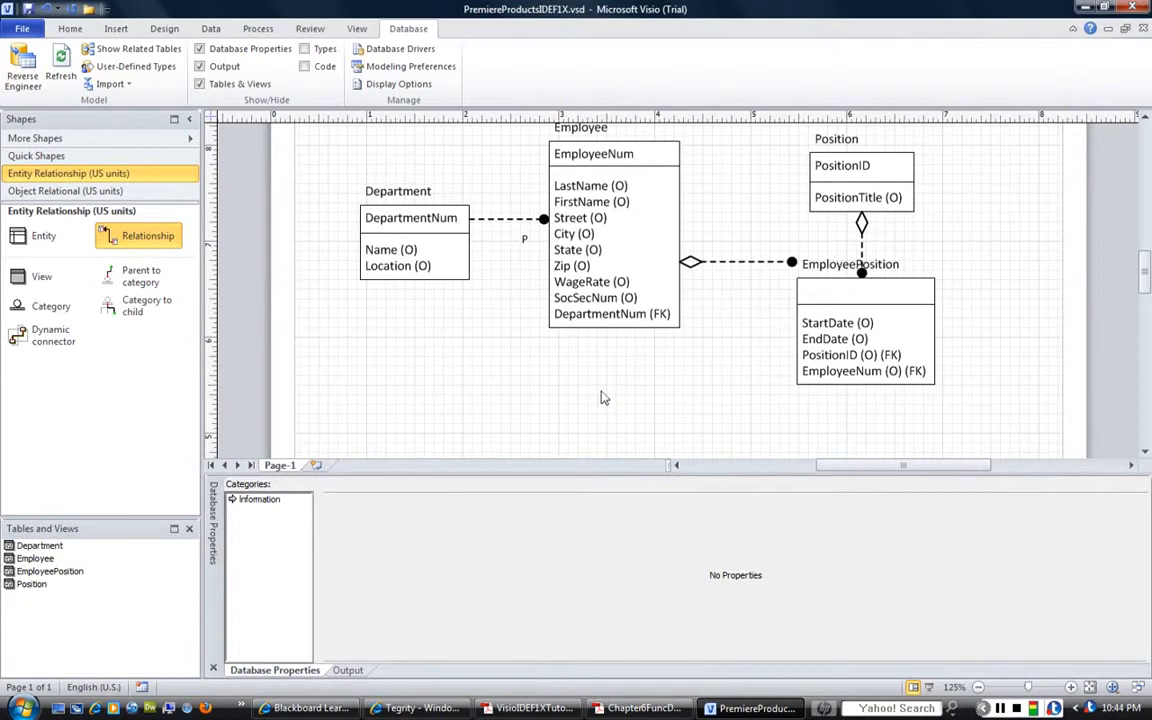
Mark PositionID and EmployeeNum in the EmployeePosition entity as its composite primary key.
click(888, 353)
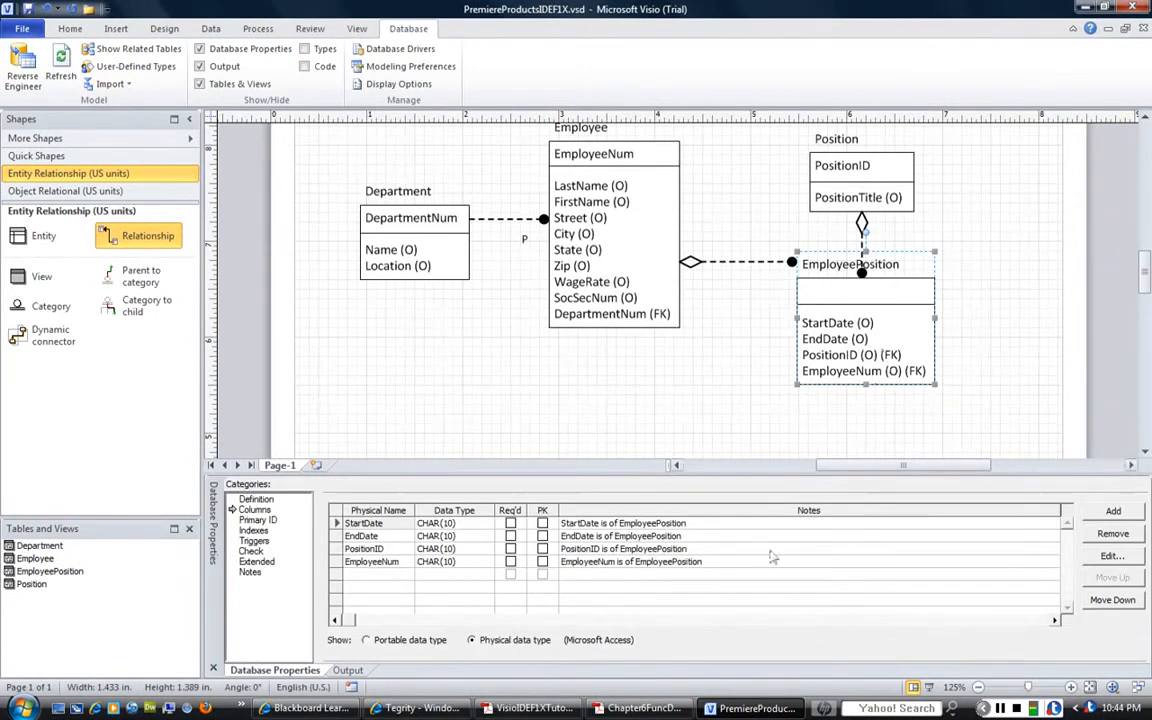
click(542, 549)
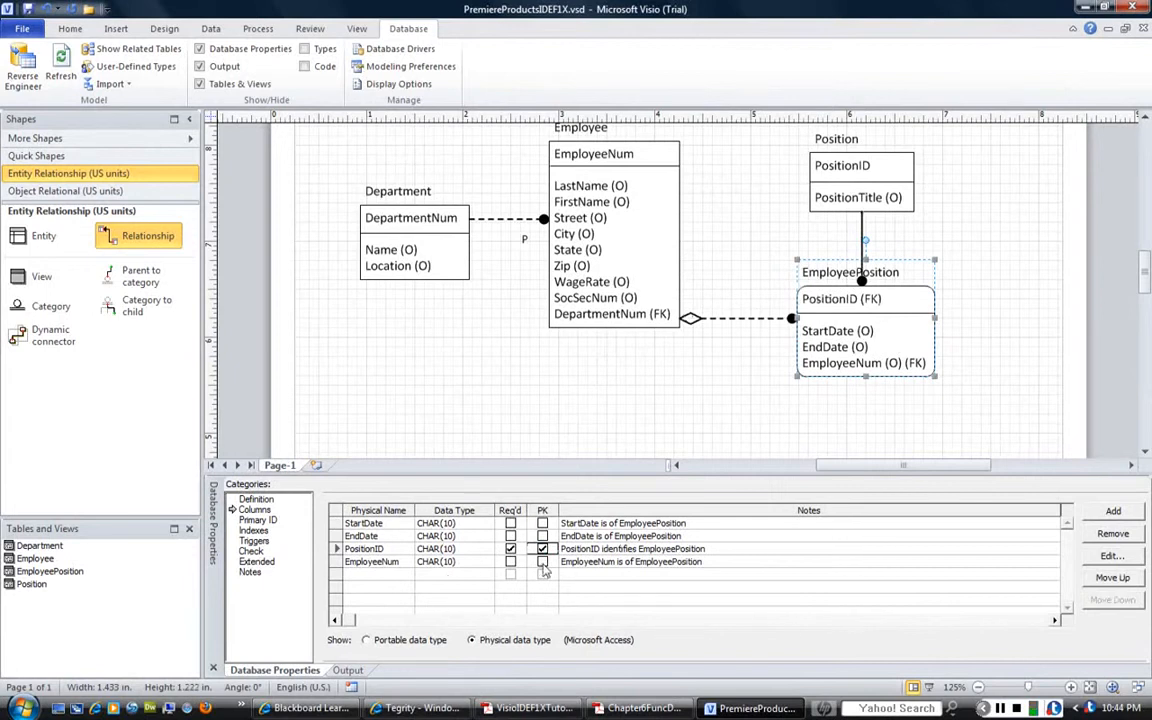
click(542, 562)
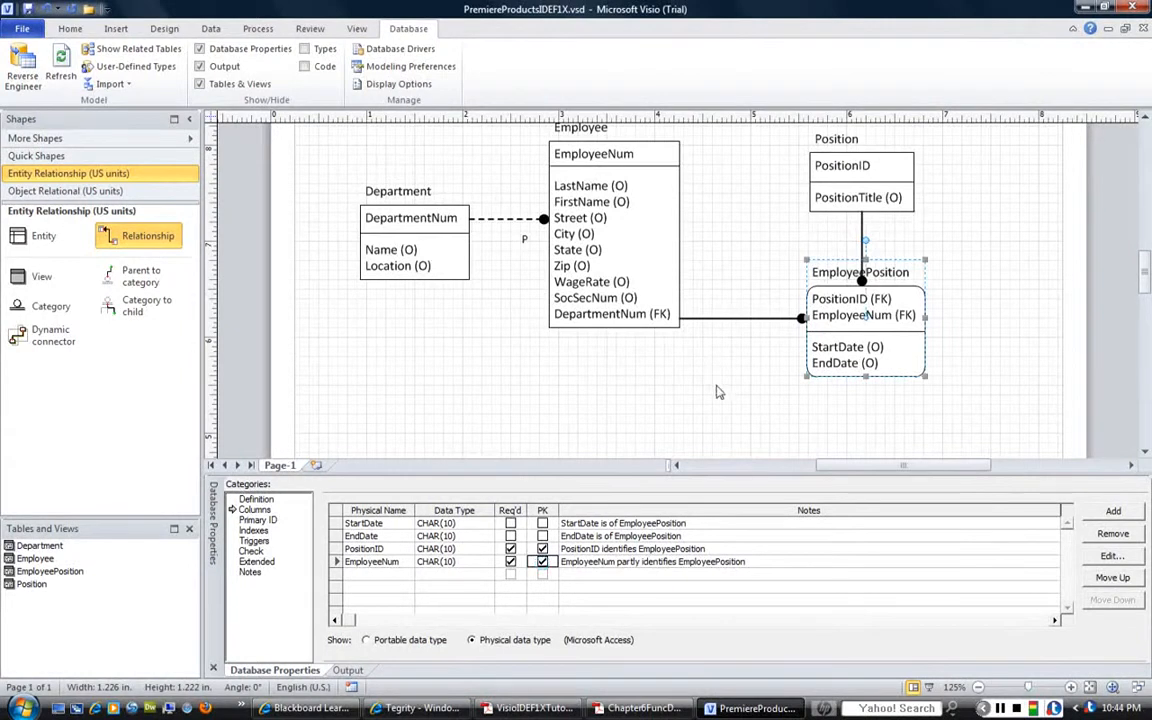
click(993, 406)
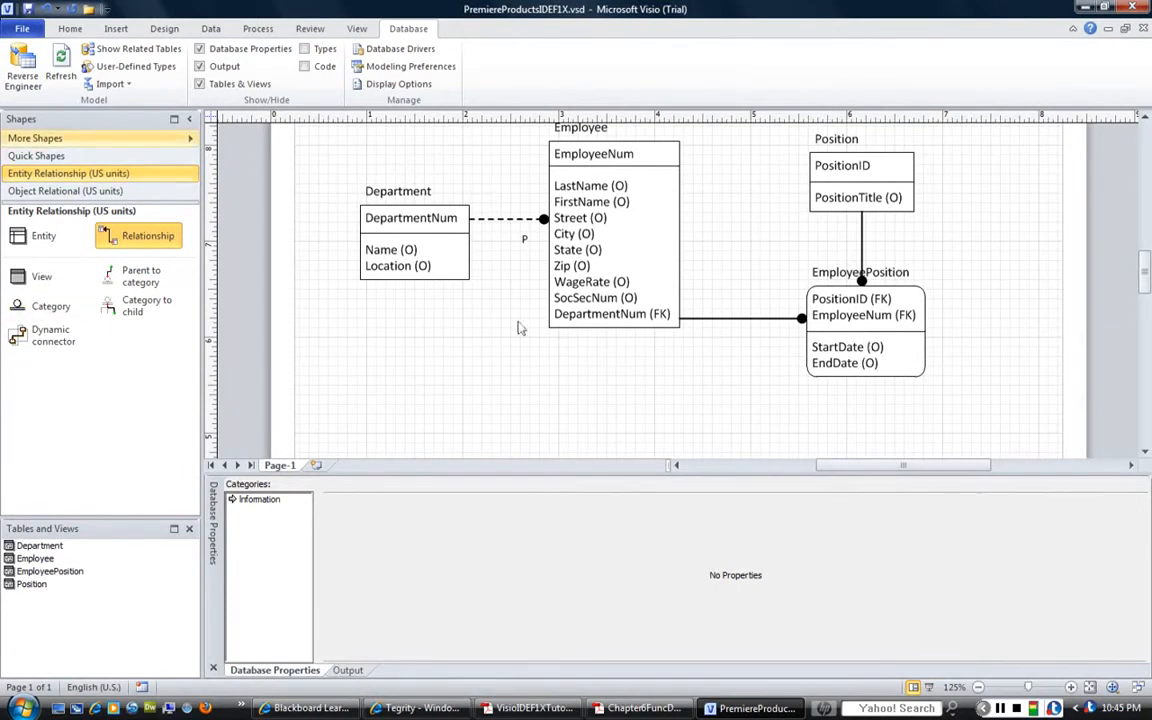
Set the cardinality of the relationship between Employee and EmployeePosition to One or more.
click(738, 319)
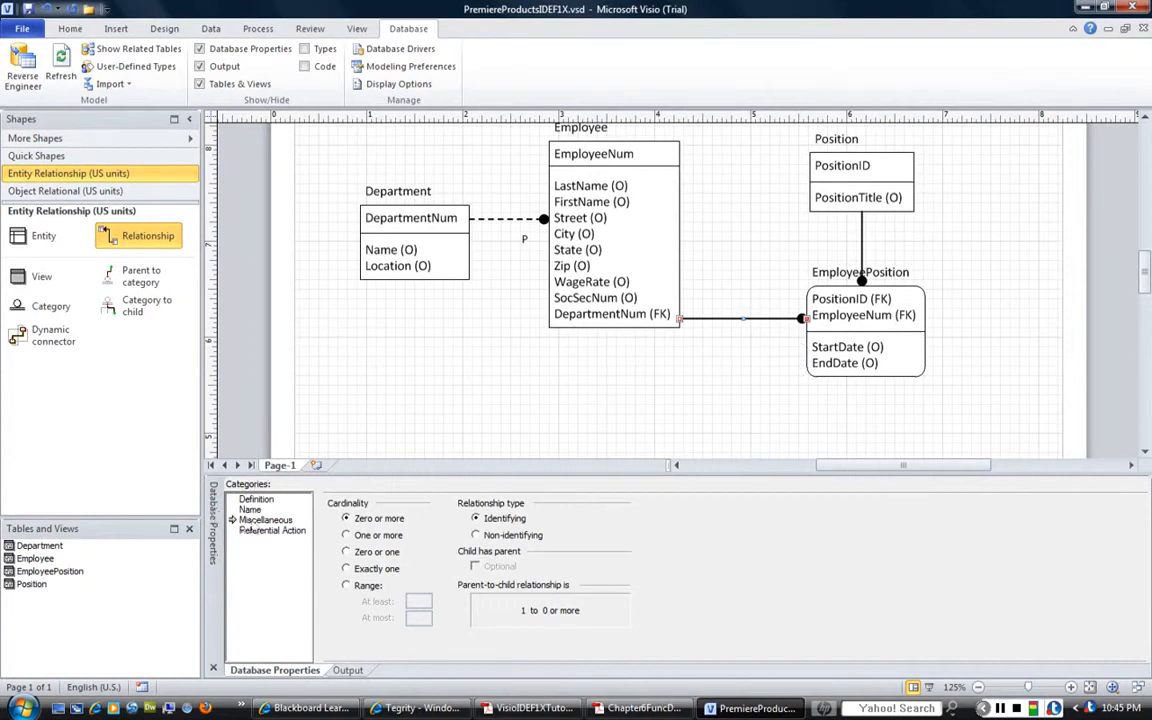
click(346, 535)
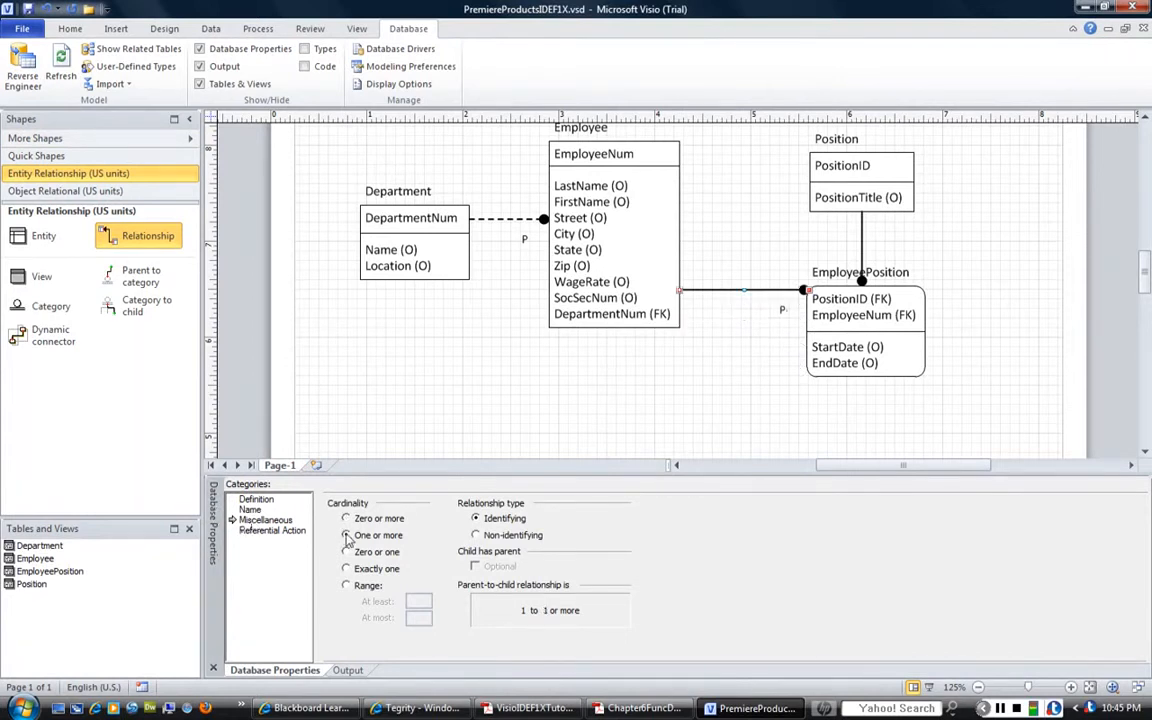
click(677, 427)
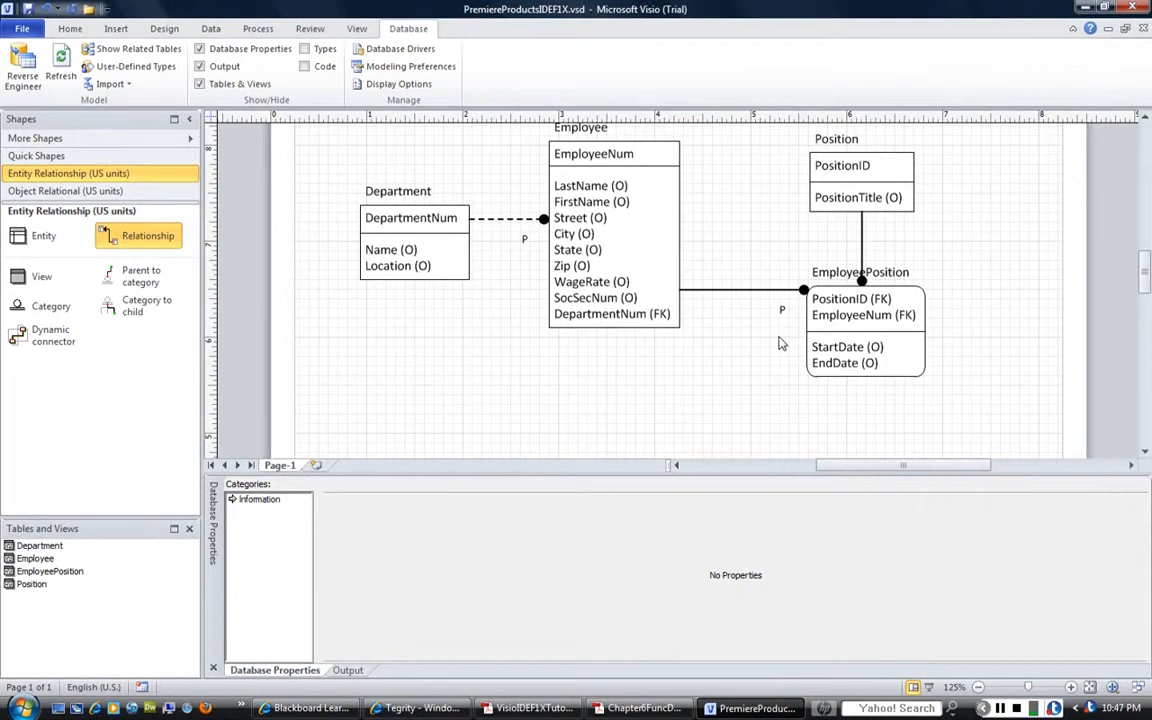
Add an EmpPosID column to EmployeePosition as its only primary key, removing EmployeeNum and PositionID from the key.
click(825, 290)
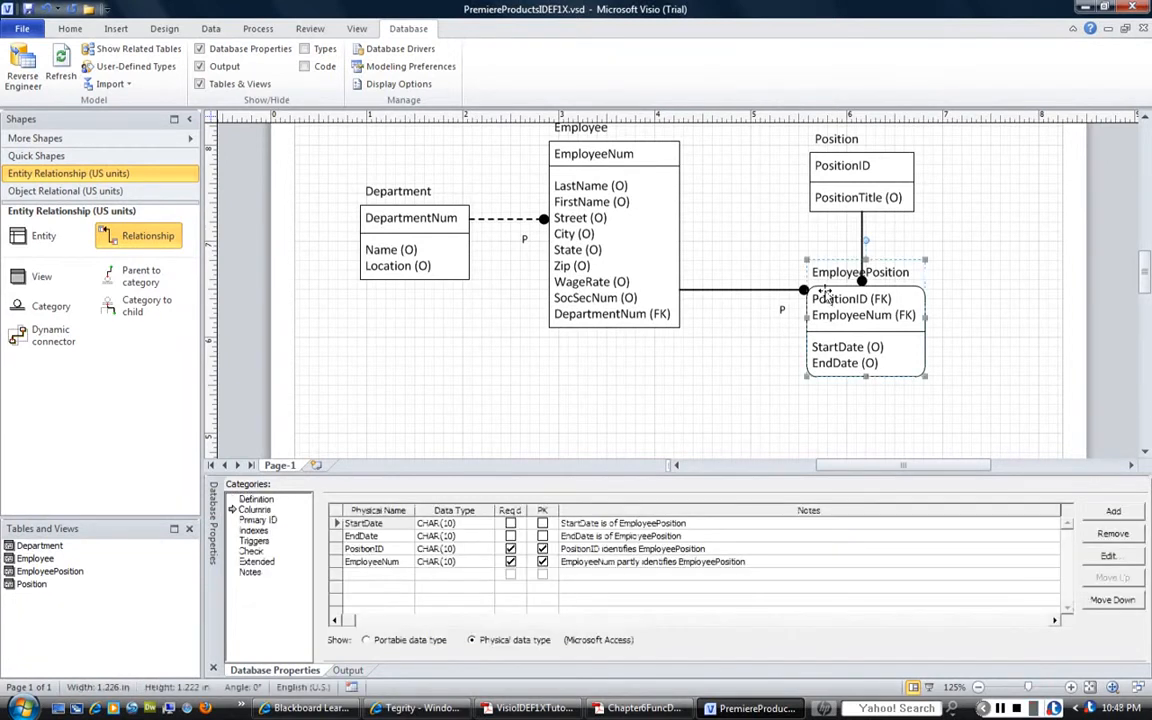
click(356, 577)
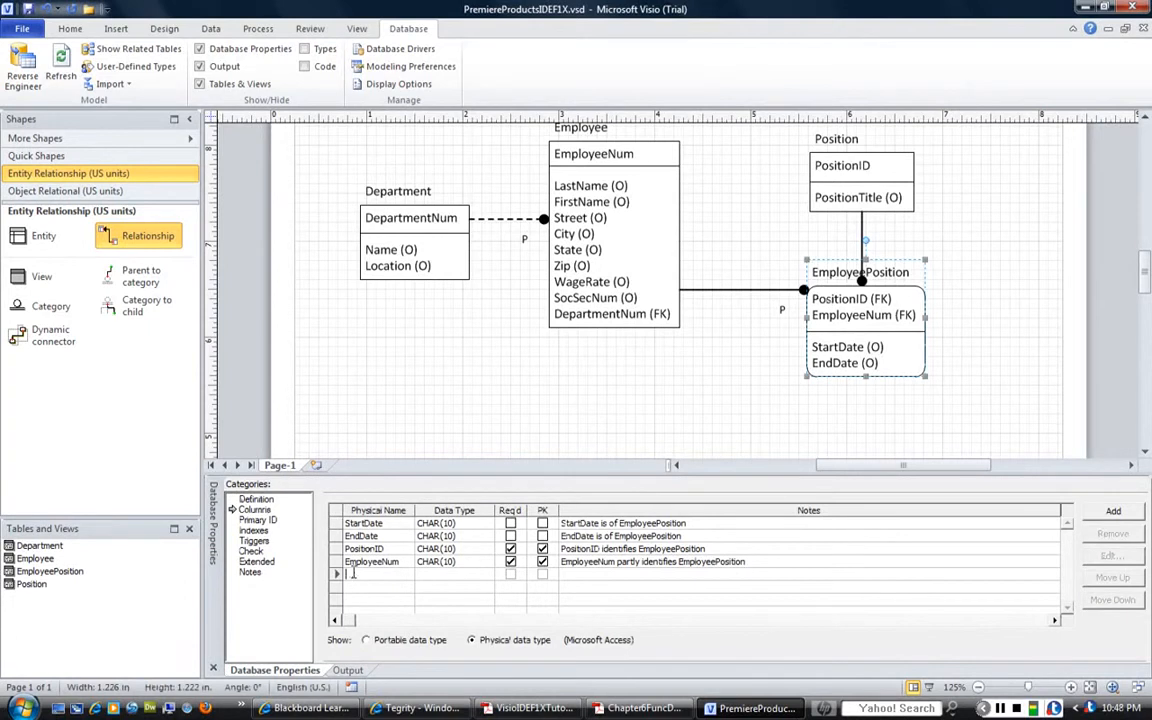
text(EMp)
key(BackSpace)
key(BackSpace)
key(BackSpace)
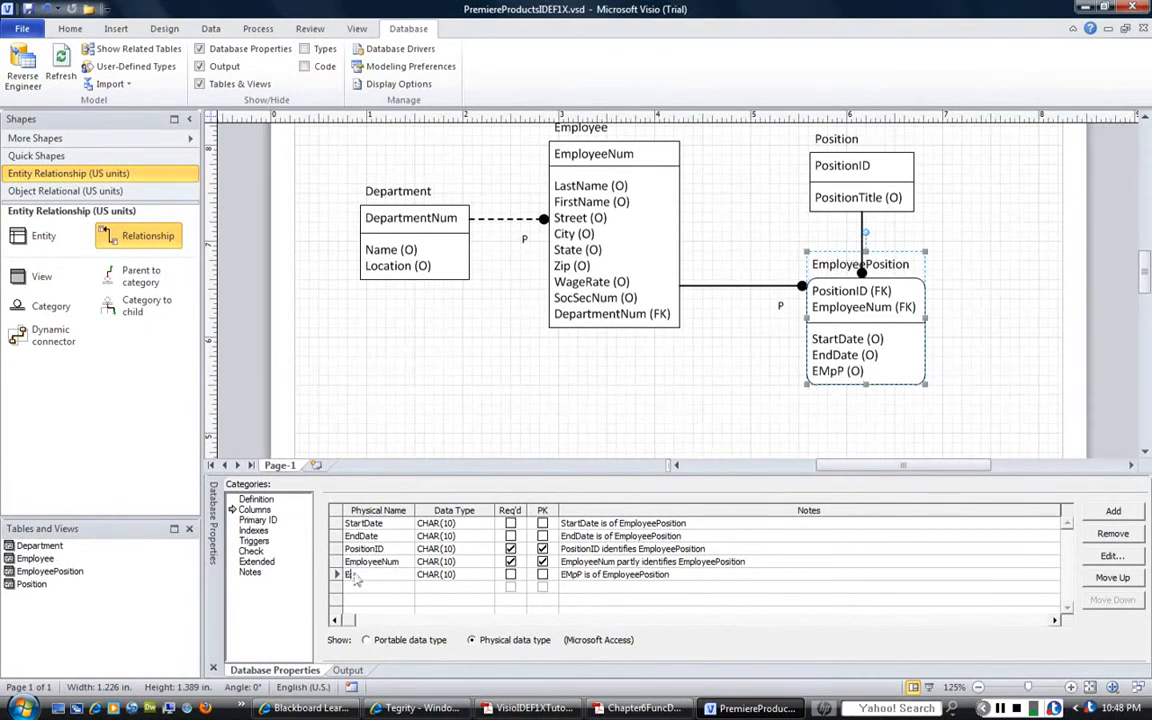
text(mpPosID)
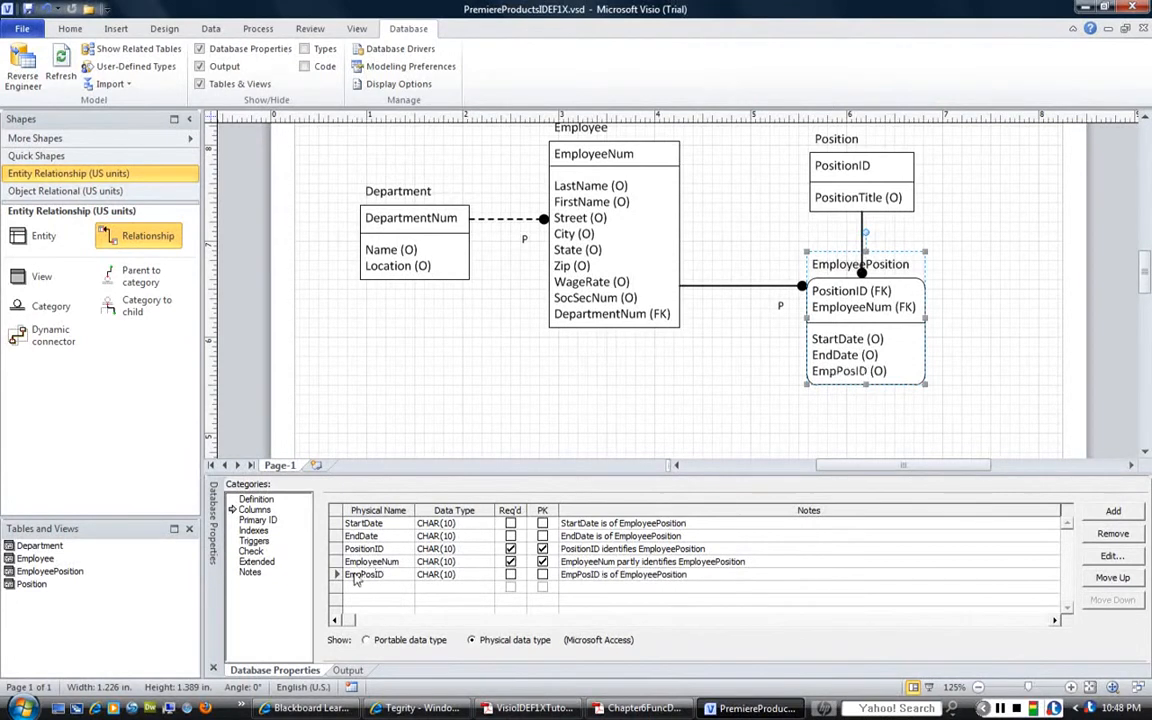
click(542, 575)
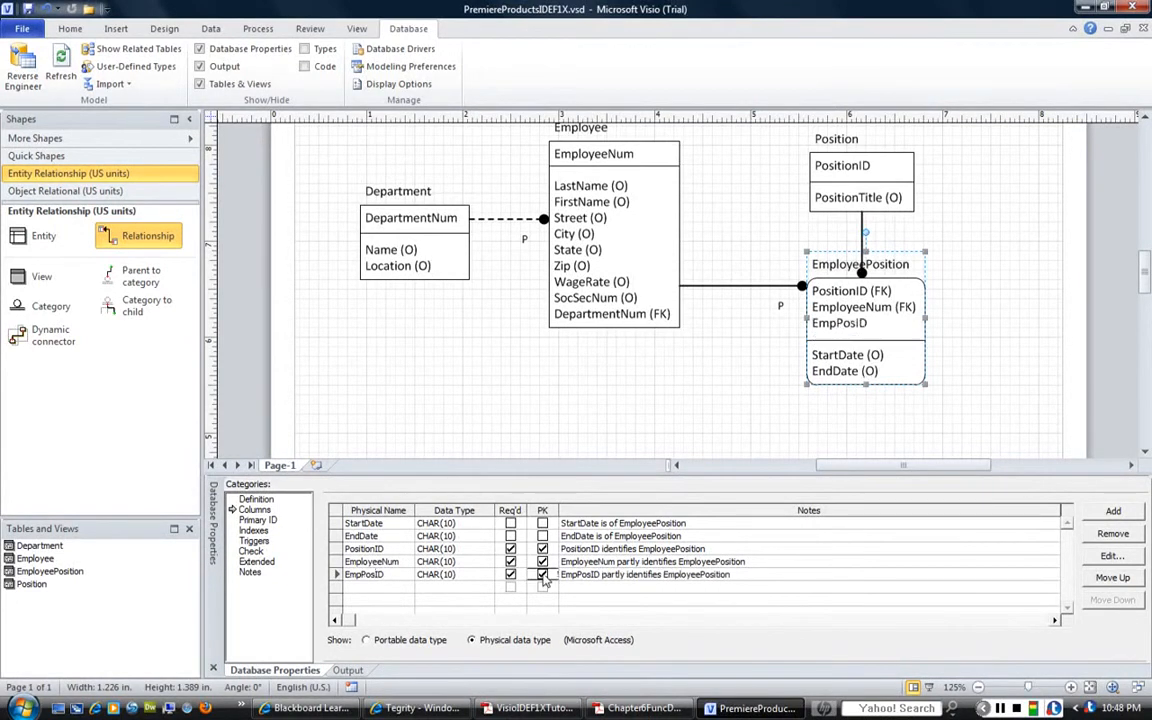
click(542, 562)
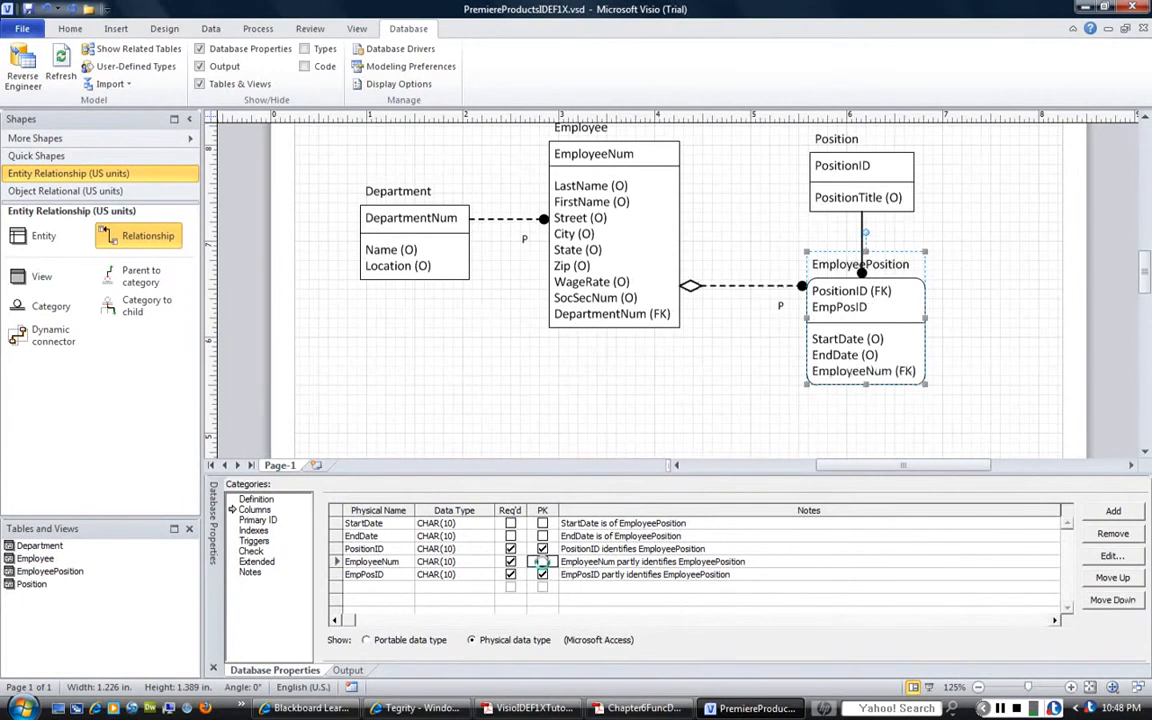
click(542, 549)
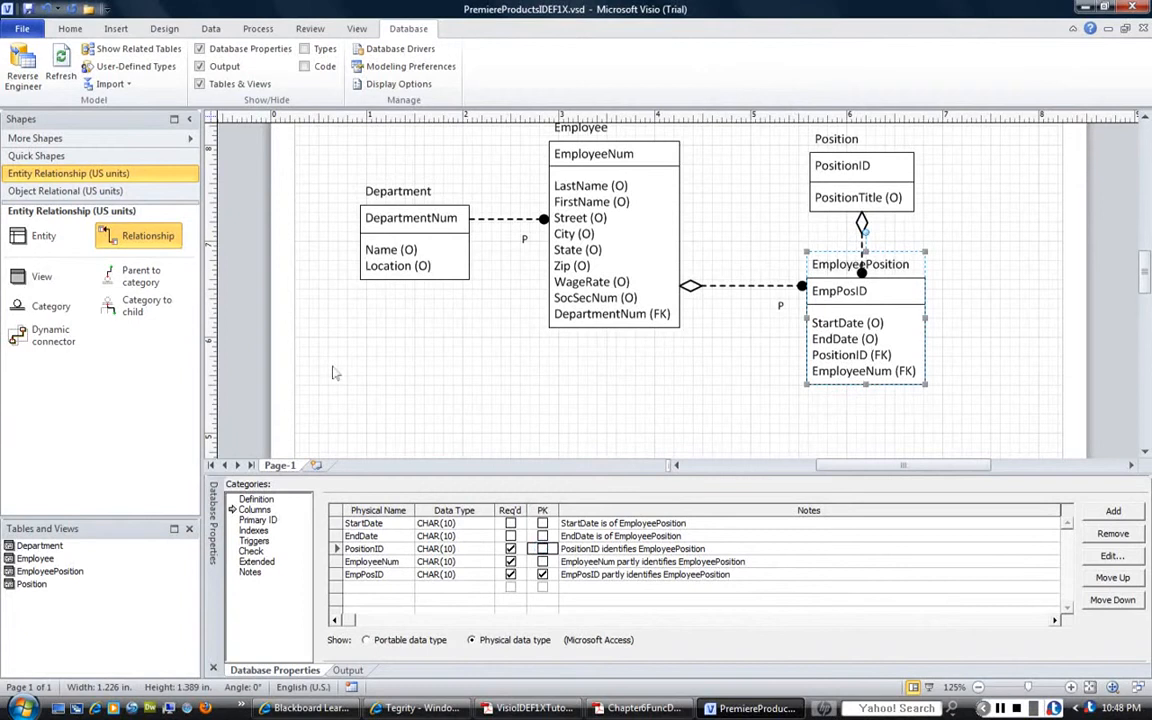
Close the drawing without saving and reopen the recent PremiereProductsIDEF1X.vsd stored on the Desktop.
click(89, 9)
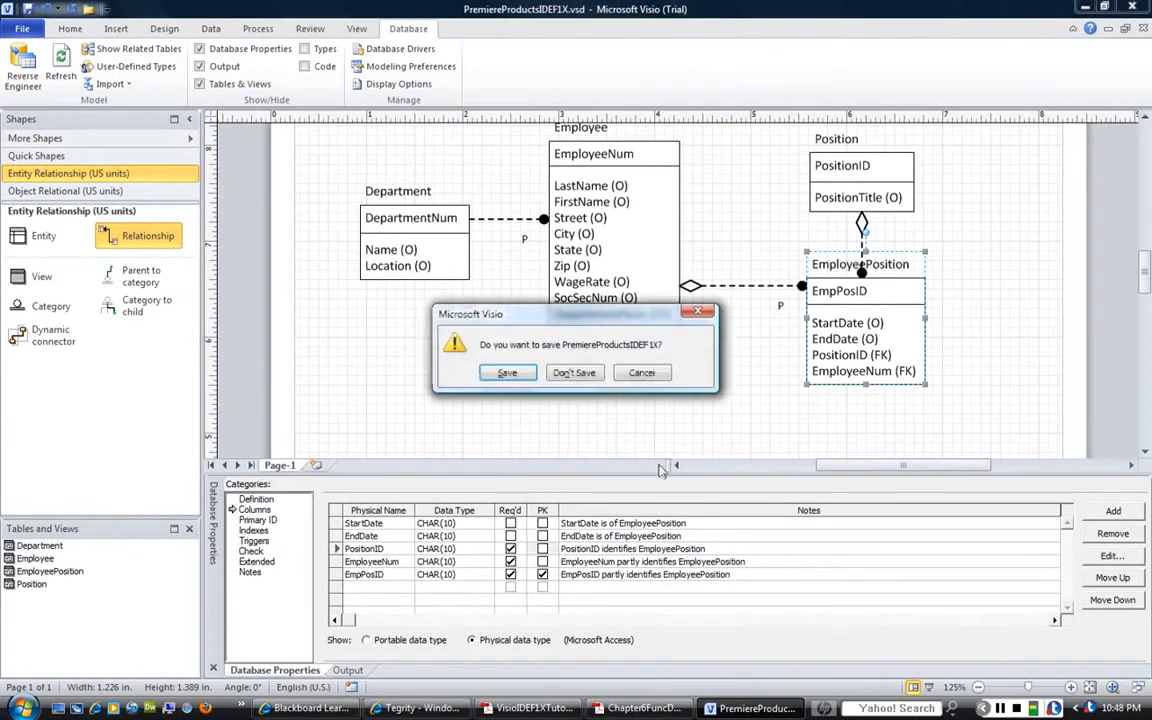
click(575, 373)
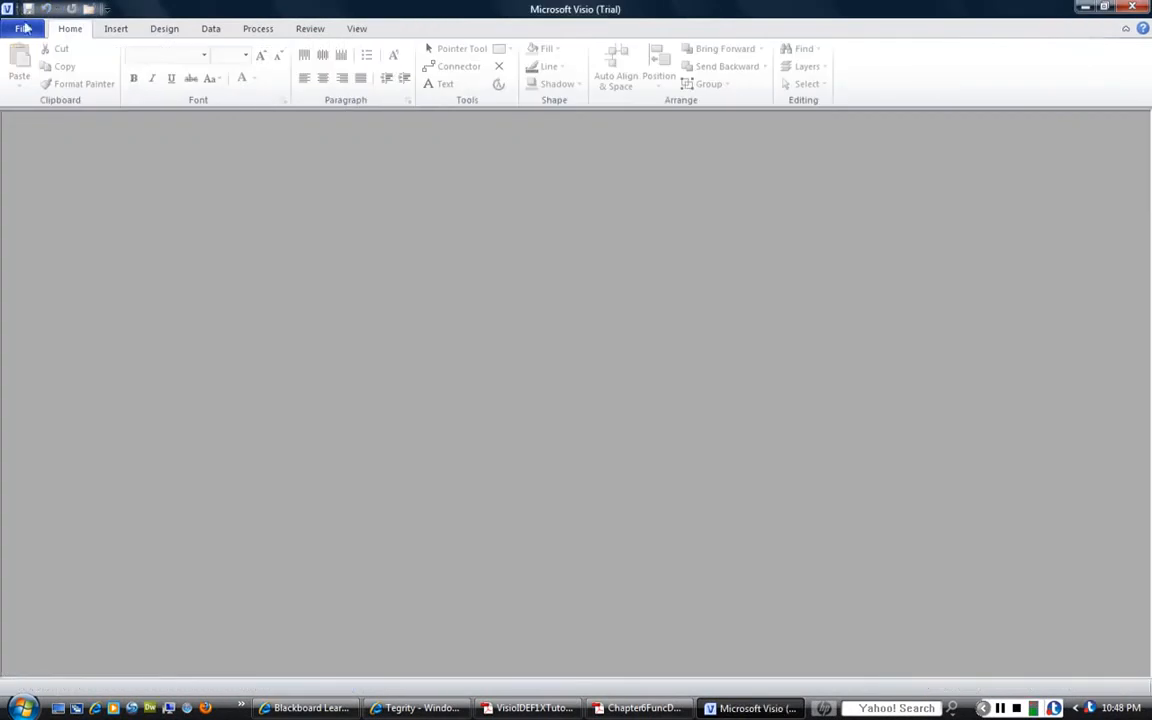
click(23, 30)
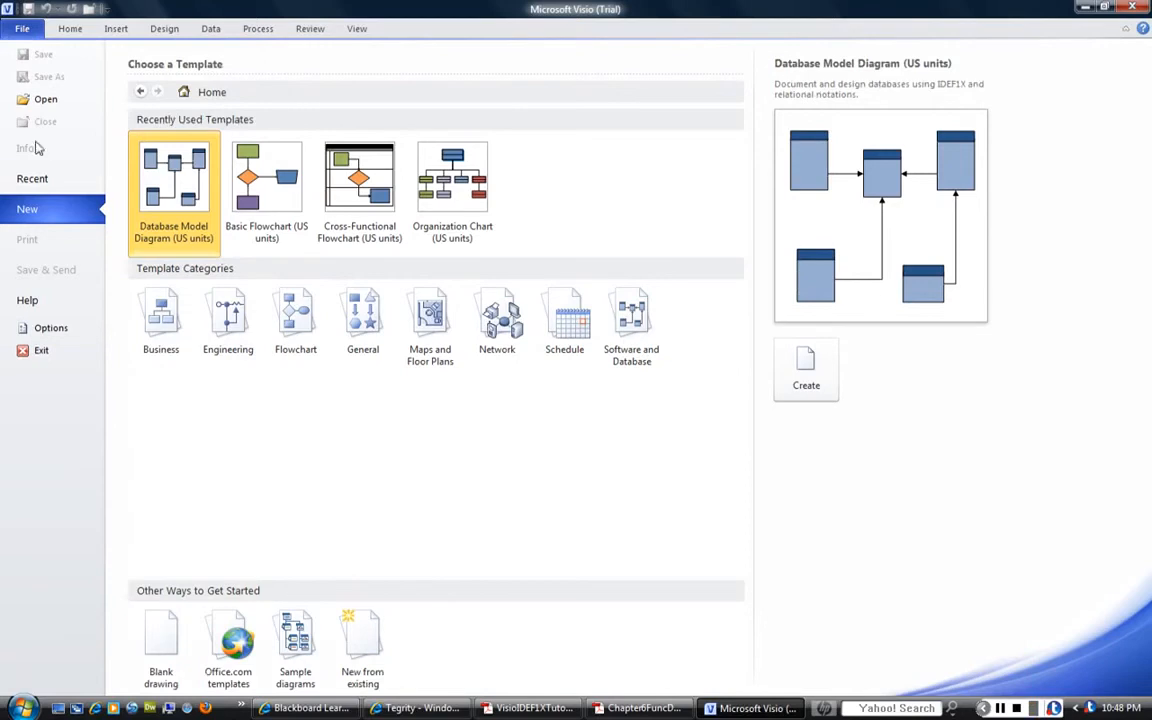
click(44, 180)
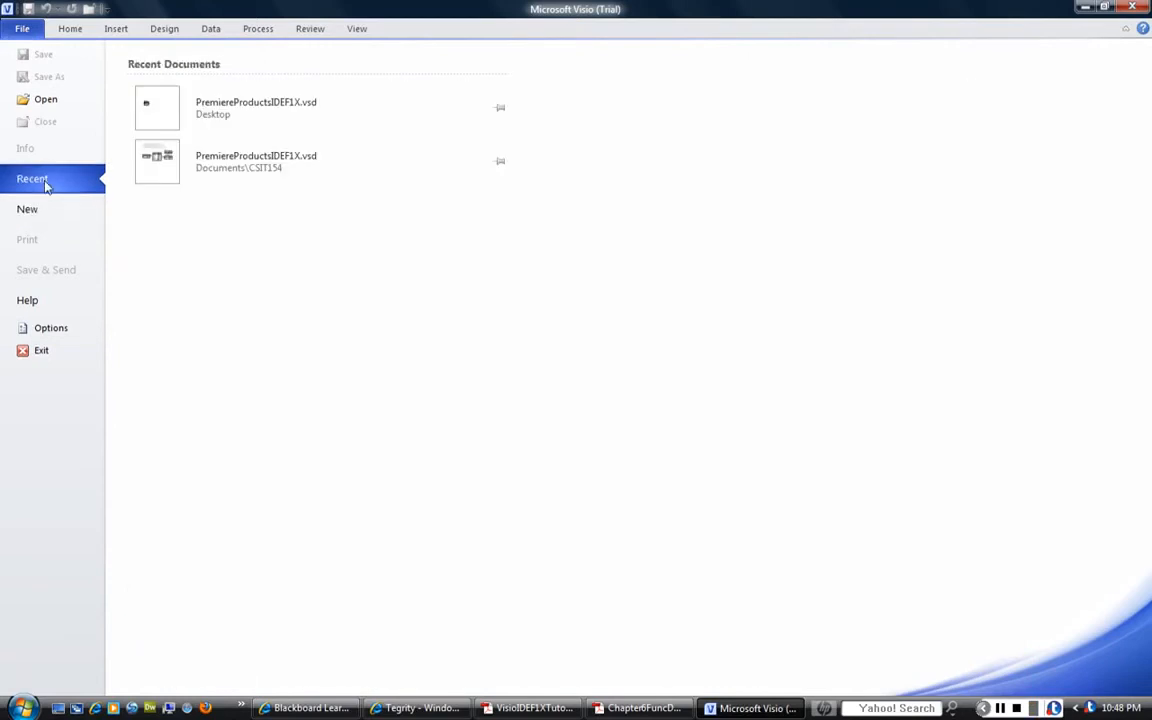
click(153, 105)
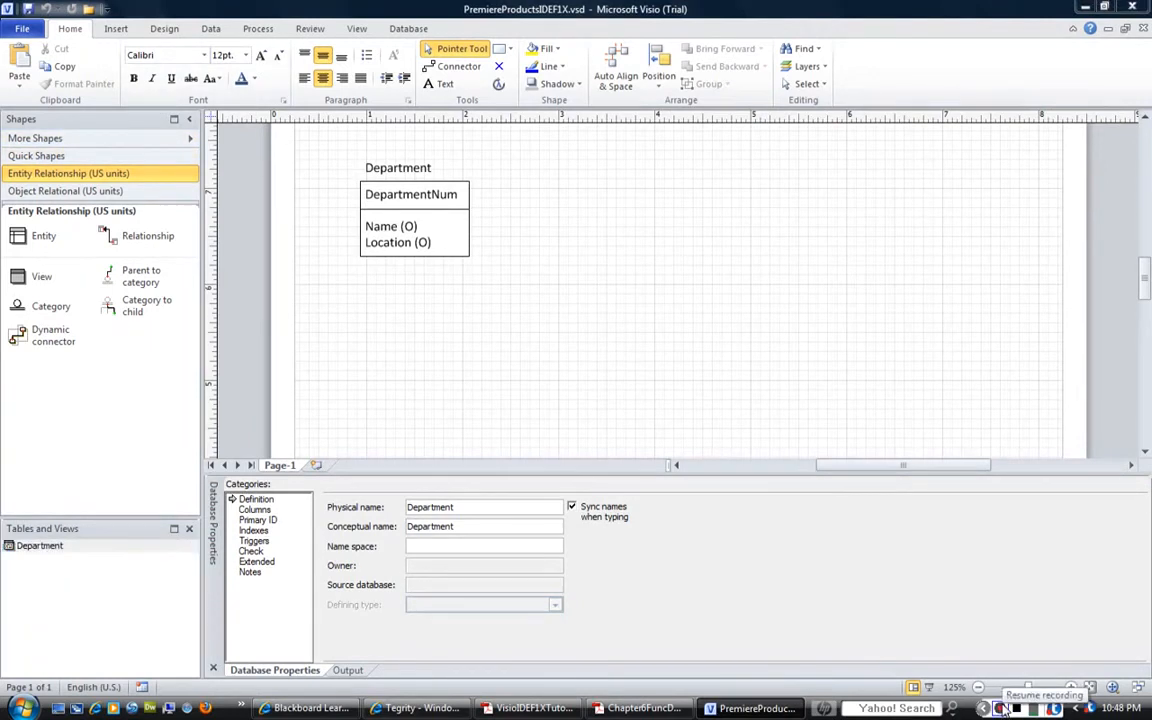
click(1003, 708)
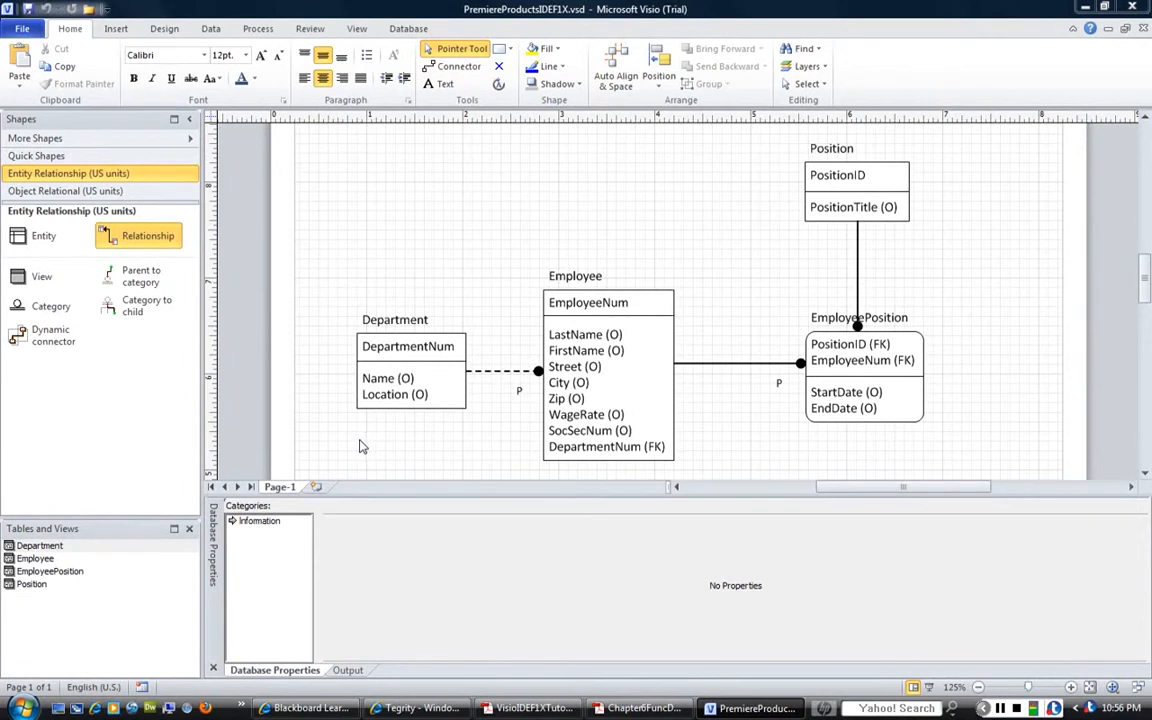
In the database display options, set the tables to show physical data types.
click(402, 30)
click(380, 88)
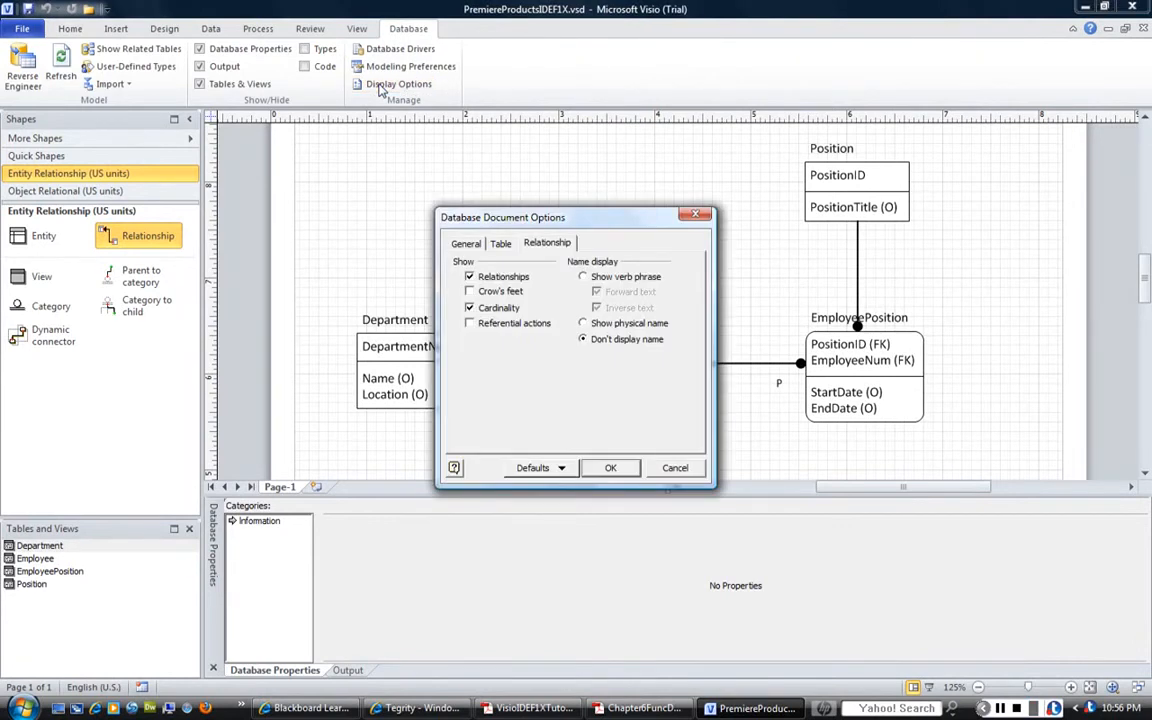
click(501, 246)
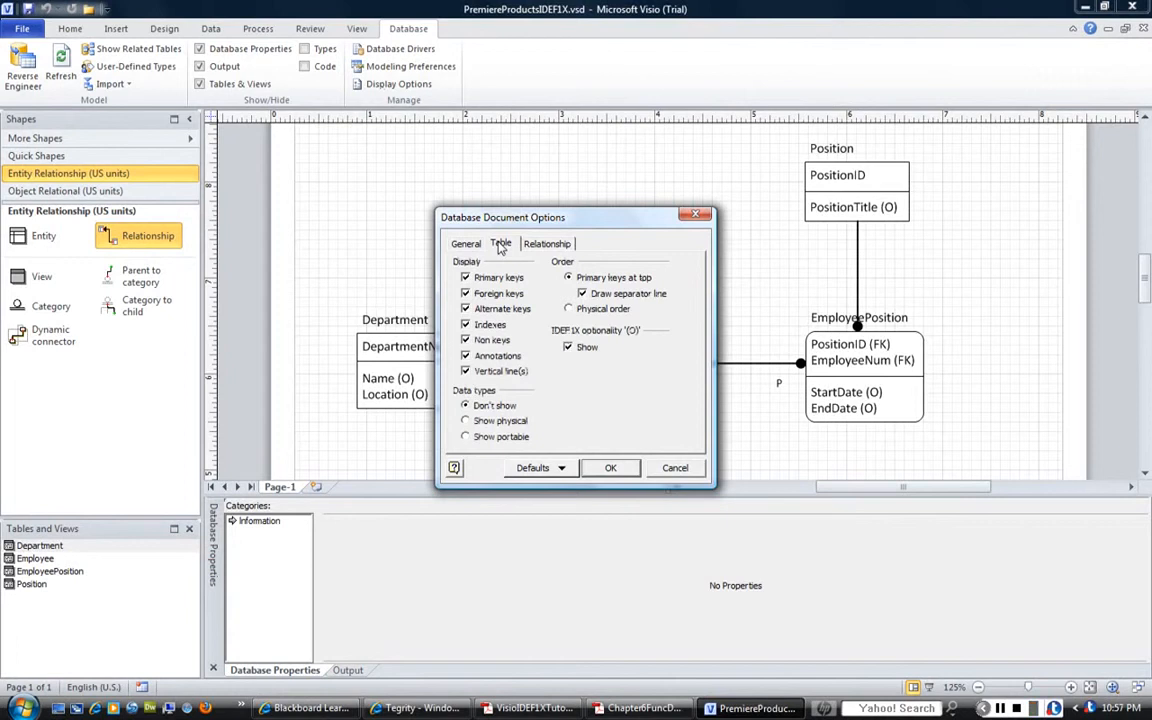
click(465, 421)
Show relationship verb phrases with forward text only, store the display options as defaults, and apply them.
click(547, 245)
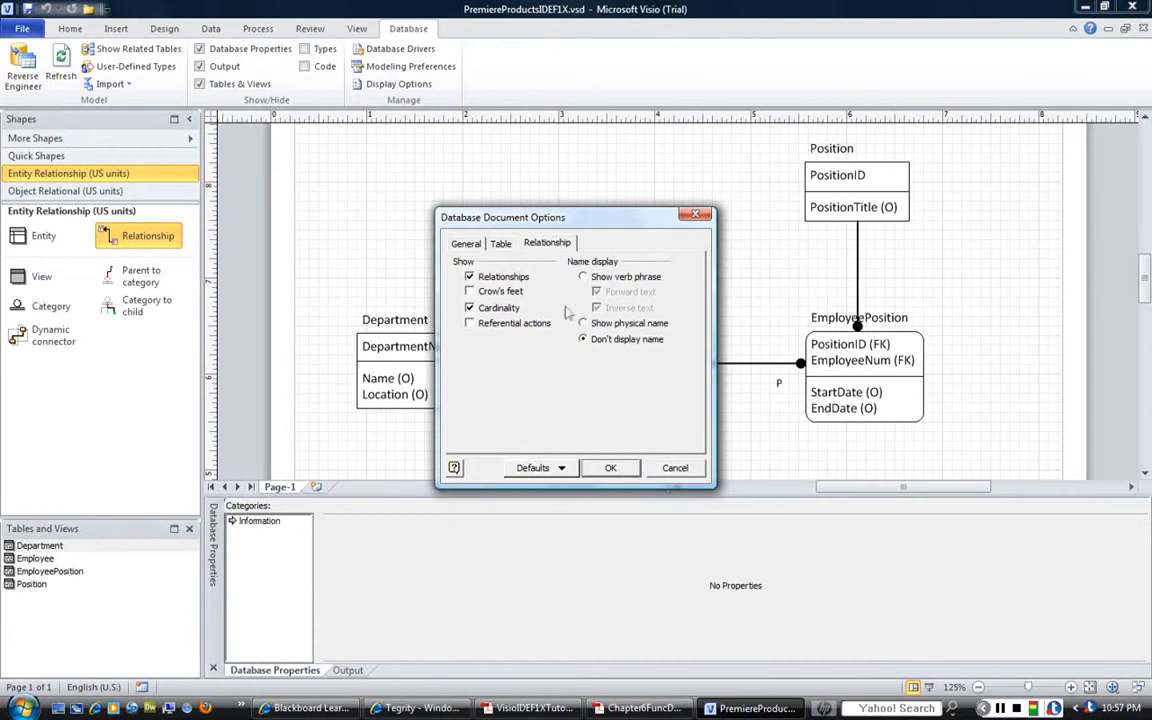
click(584, 277)
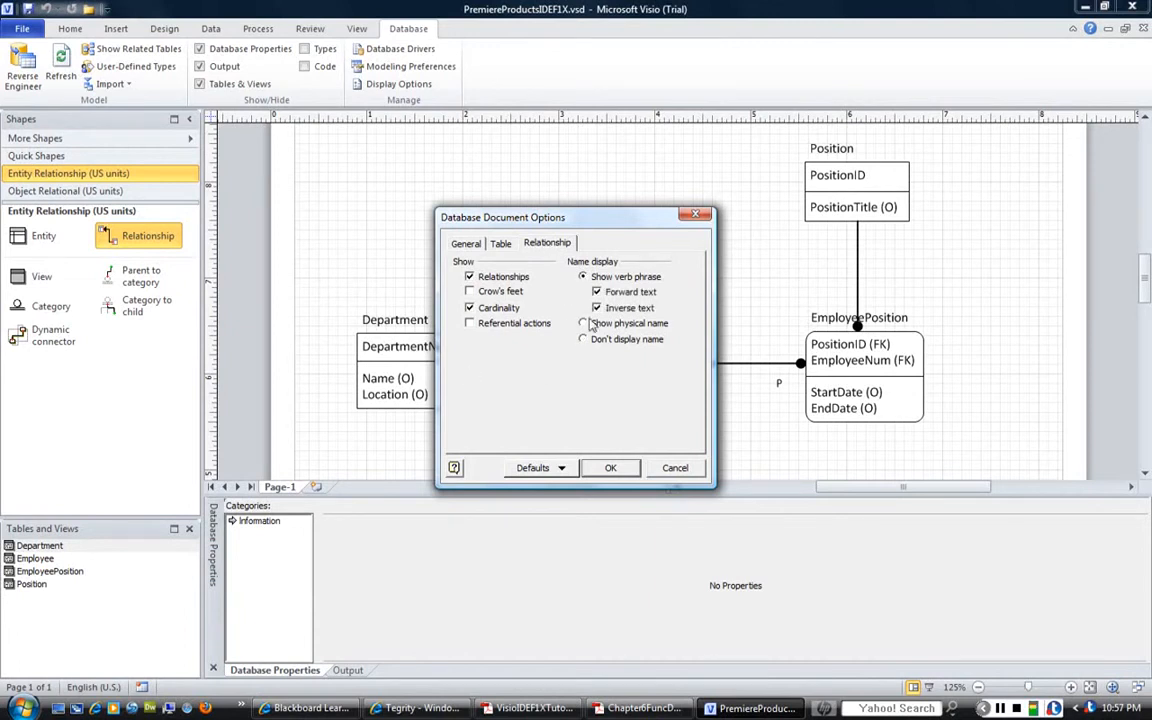
click(597, 308)
click(537, 468)
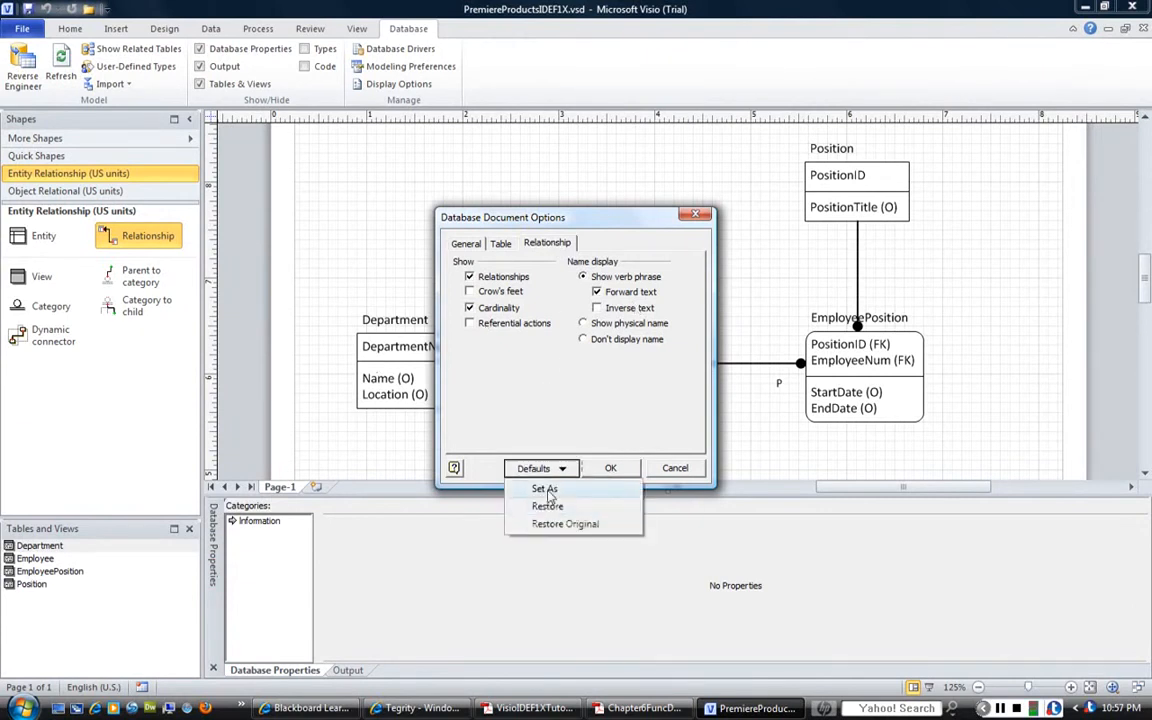
click(547, 506)
click(610, 470)
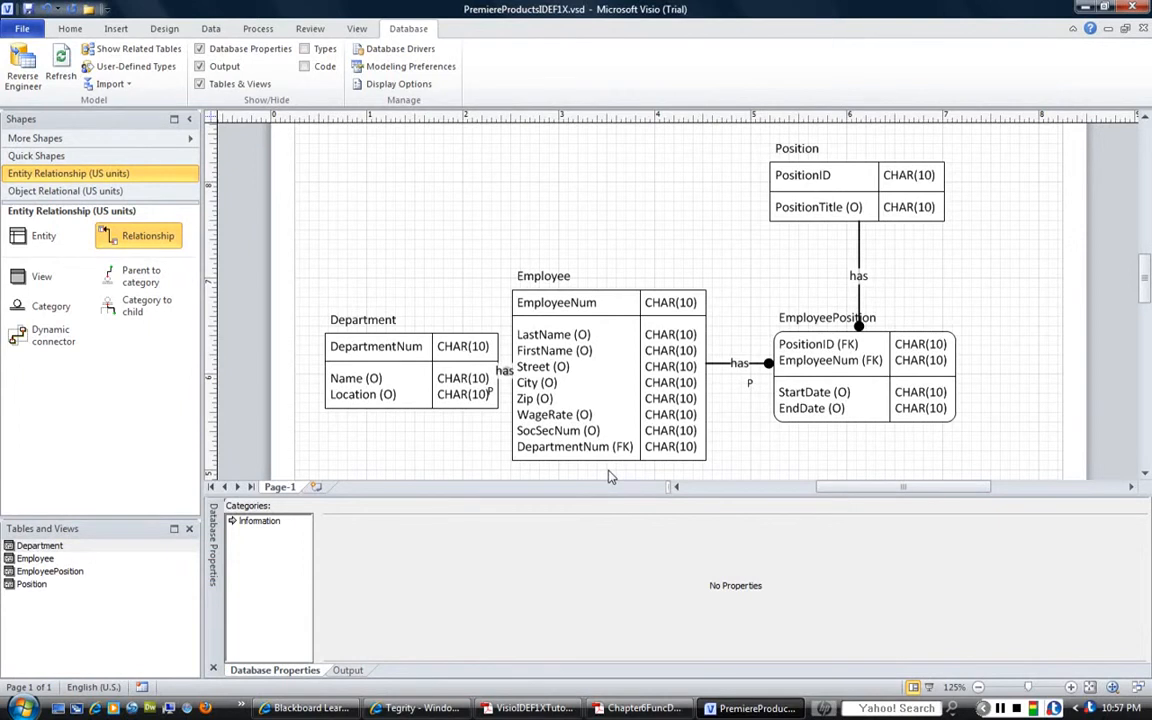
Mark the StartDate and EndDate columns of the EmployeePosition entity as required.
click(793, 333)
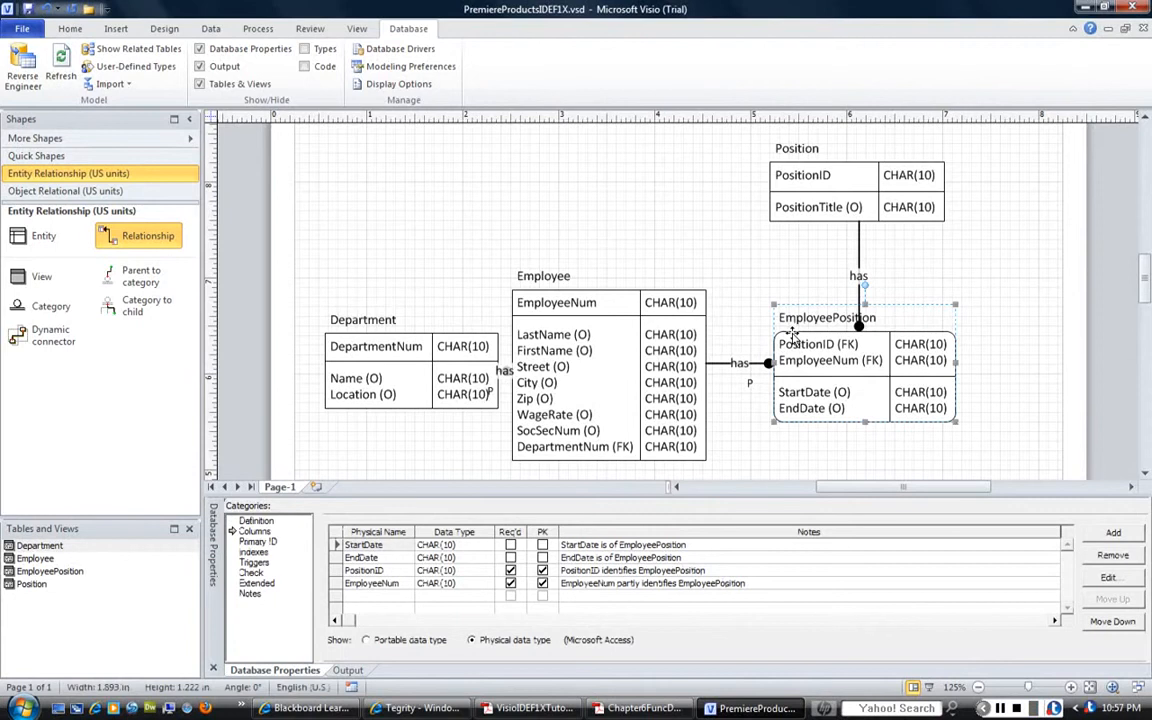
click(510, 544)
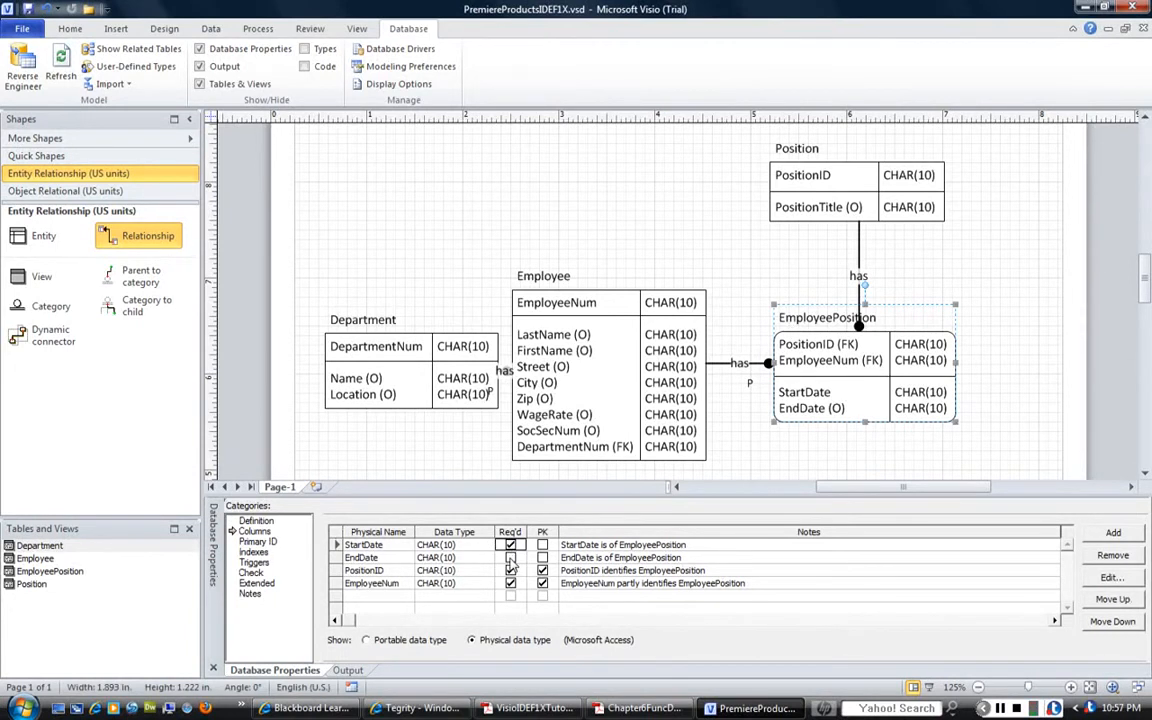
click(510, 557)
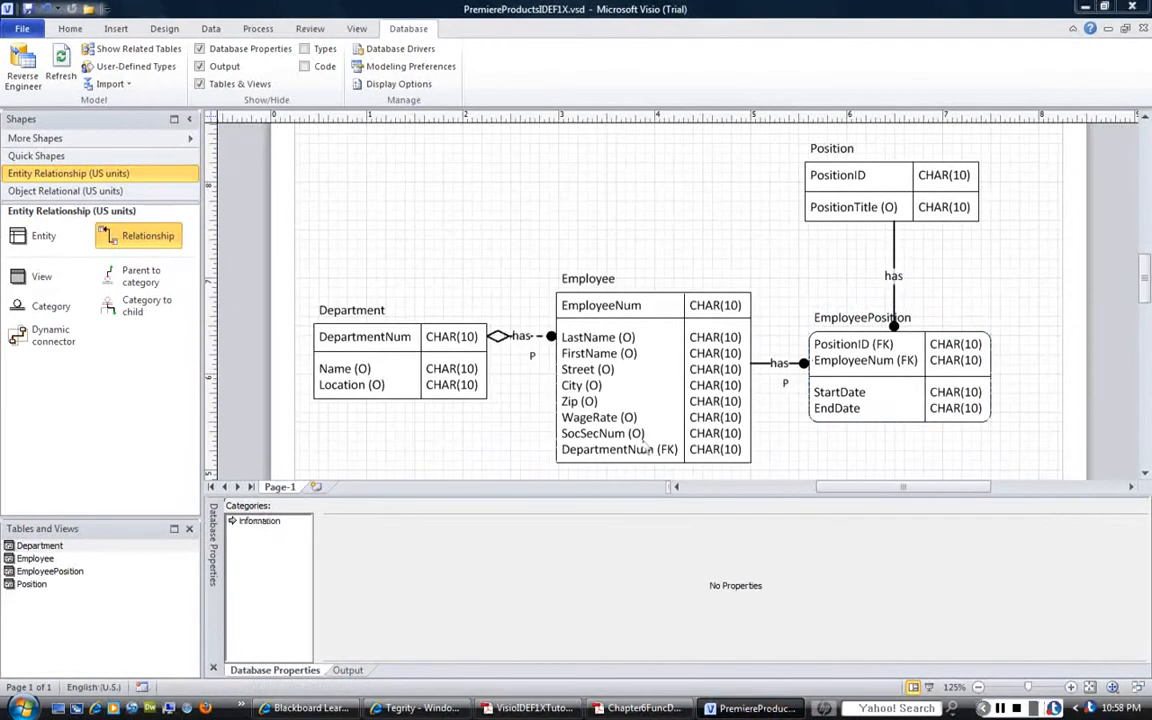
Set the data type of EmployeeNum in the Employee entity to COUNTER.
click(632, 338)
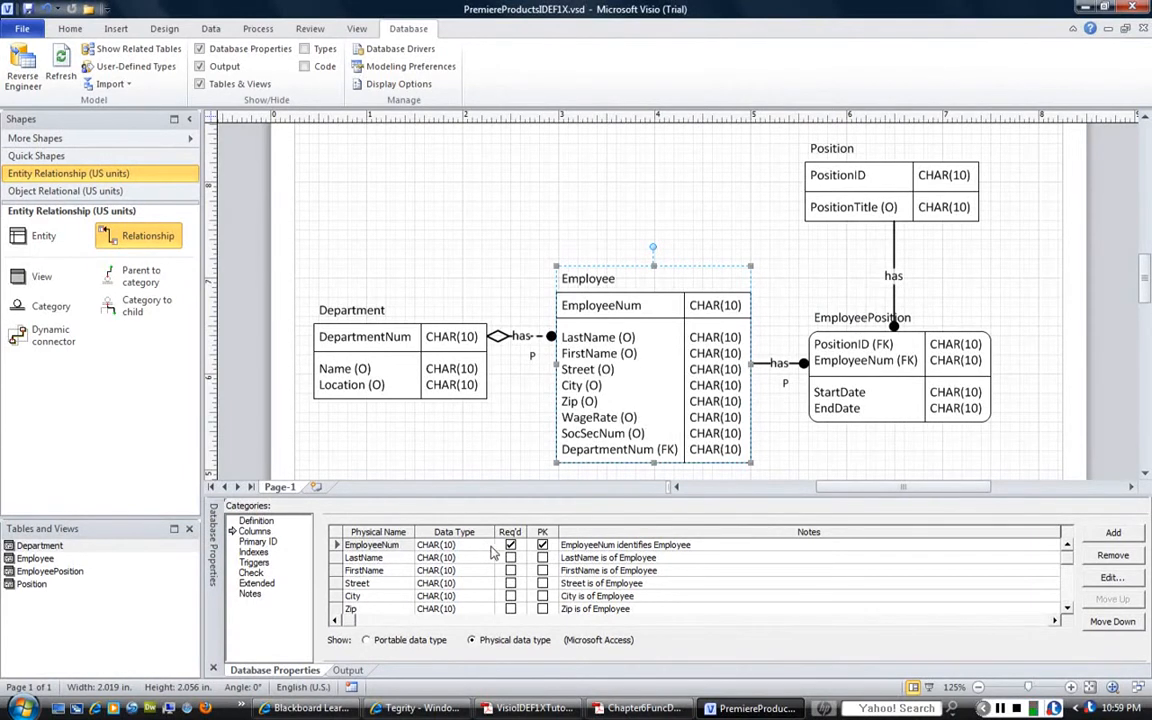
click(488, 546)
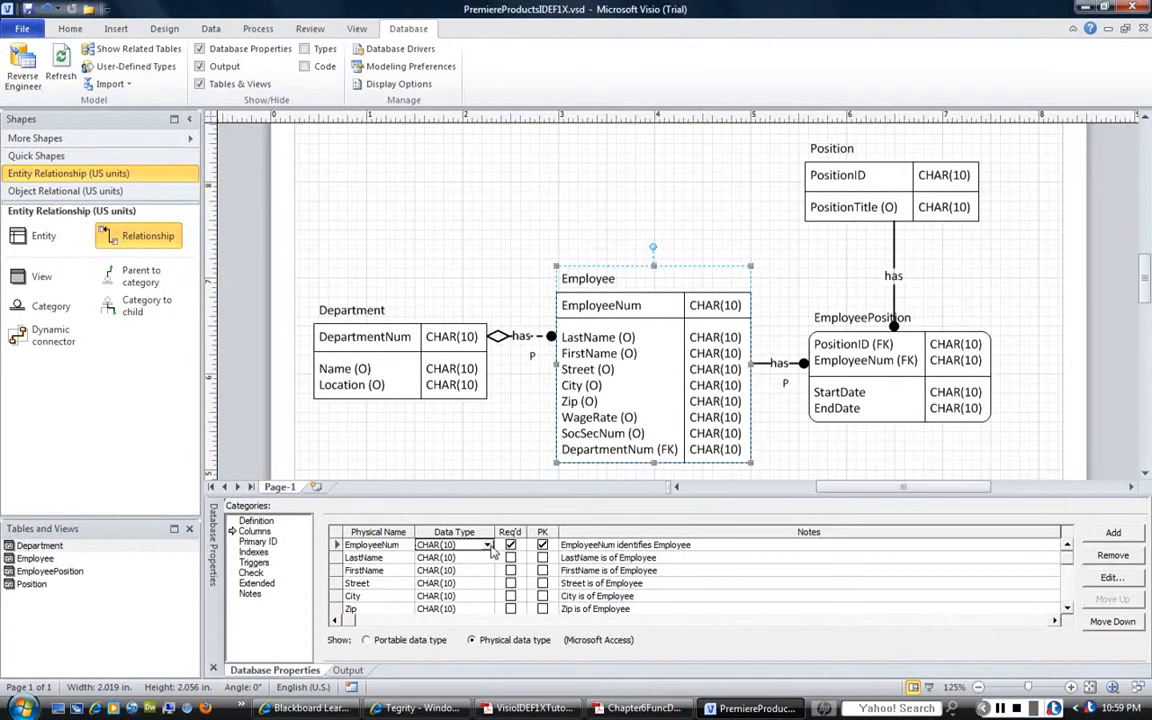
click(488, 546)
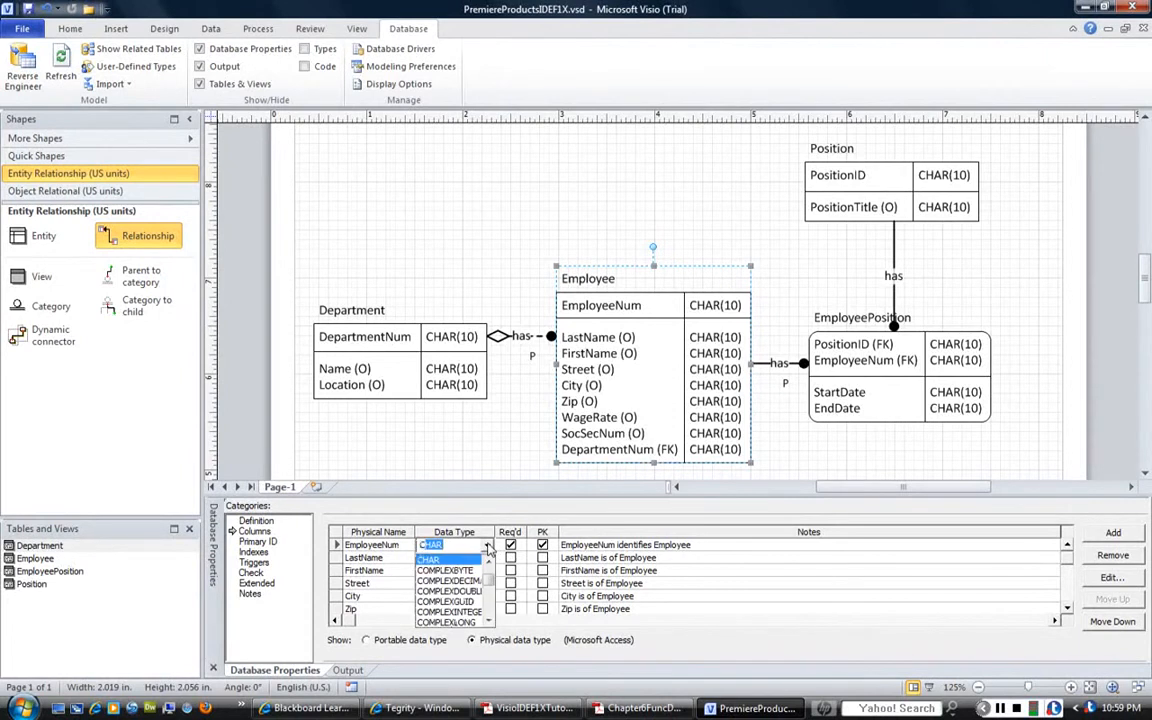
click(488, 622)
click(488, 622)
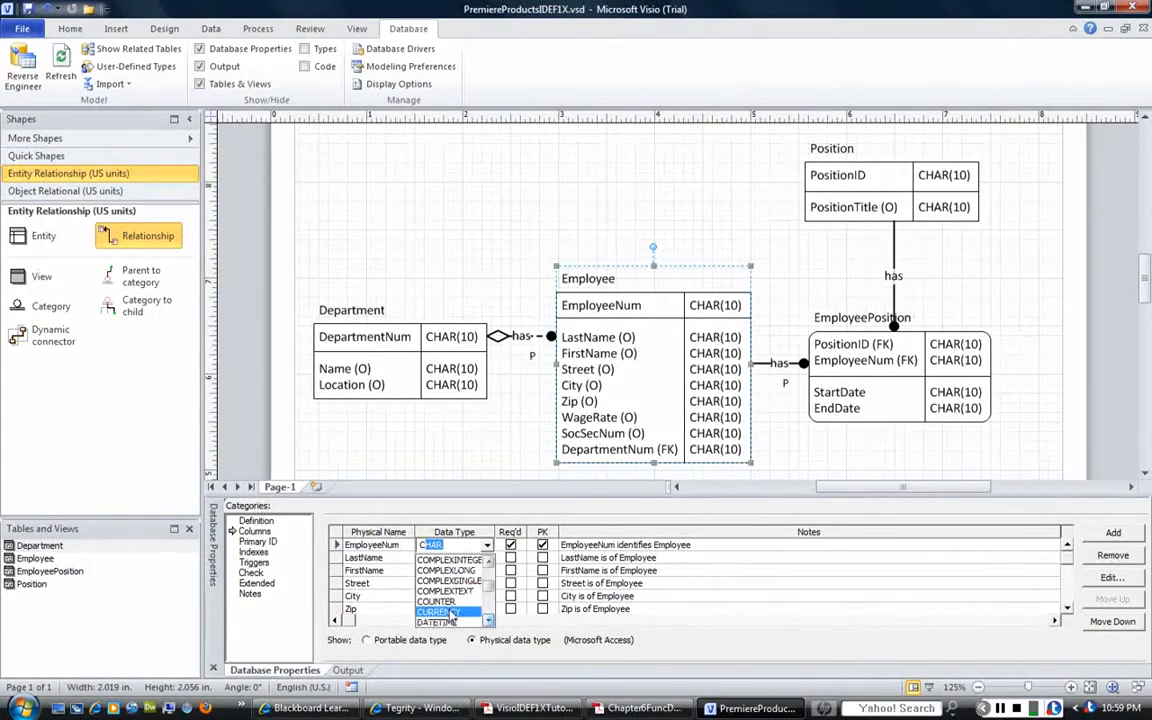
click(447, 614)
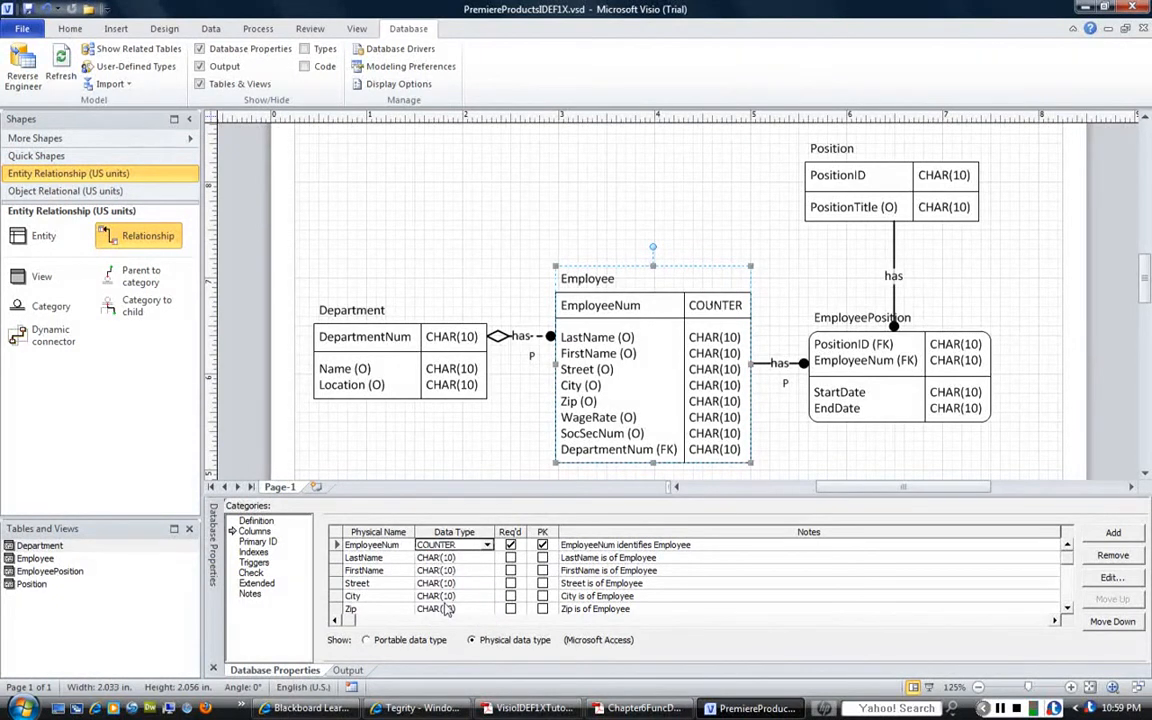
Set the data type of the Employee entity's LastName column to TEXT(30).
click(449, 560)
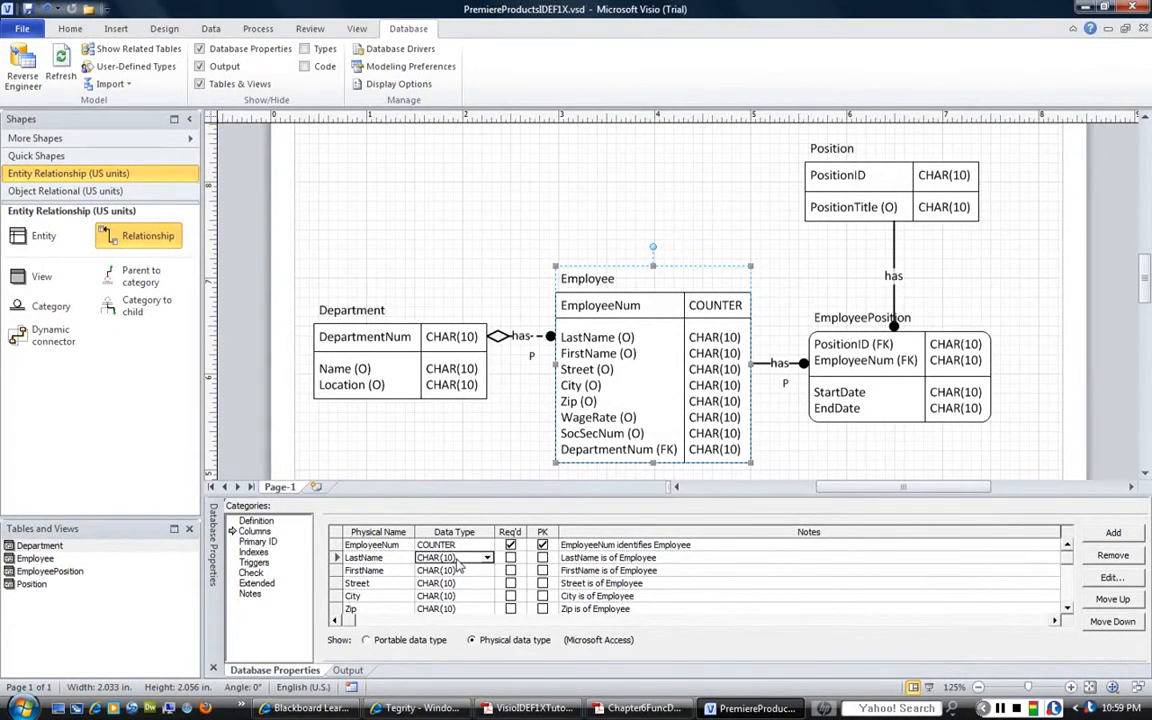
text(TEXT)
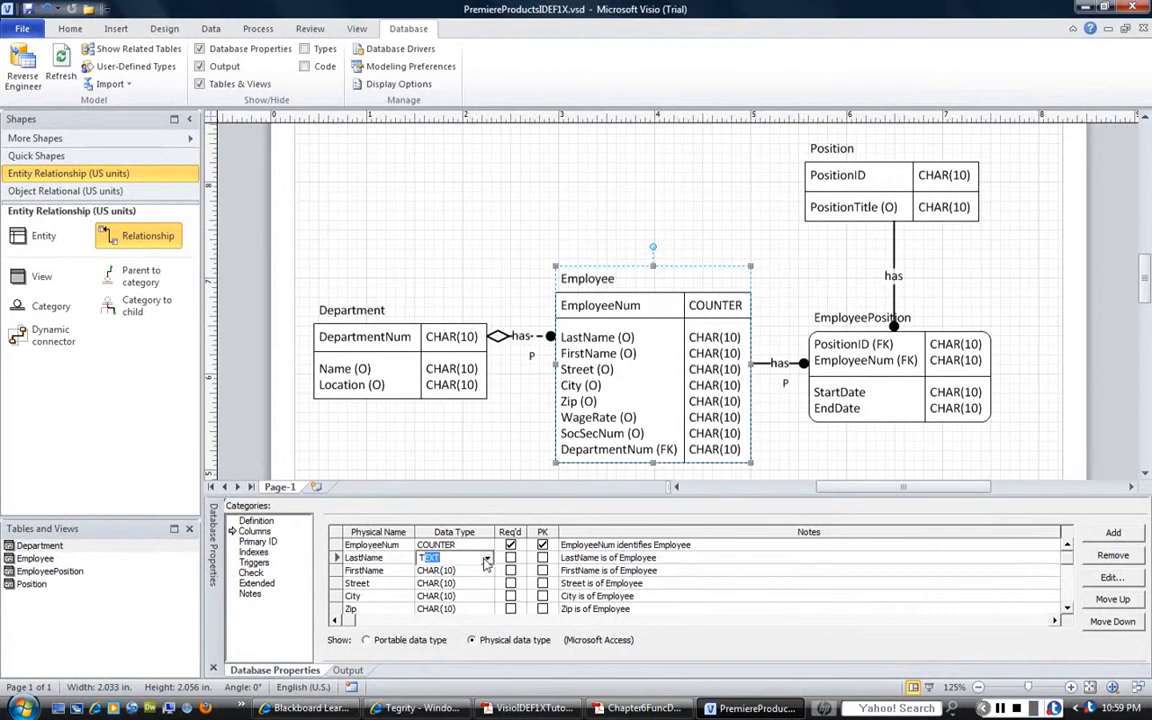
click(486, 563)
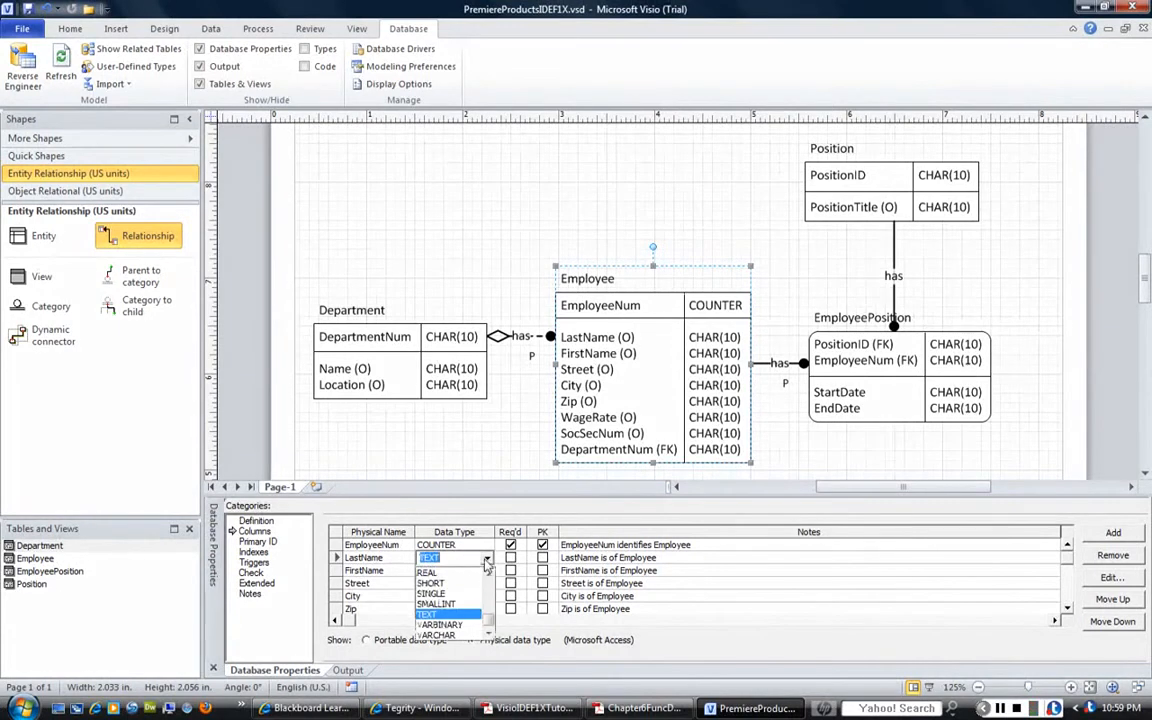
click(452, 565)
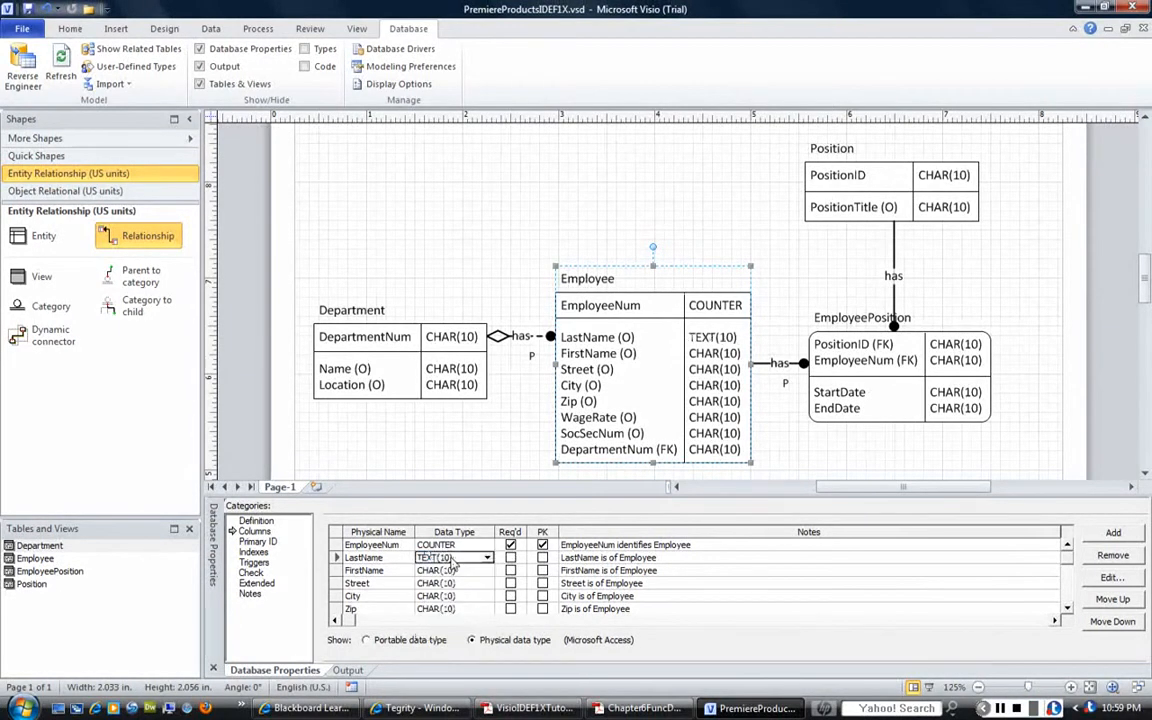
click(446, 558)
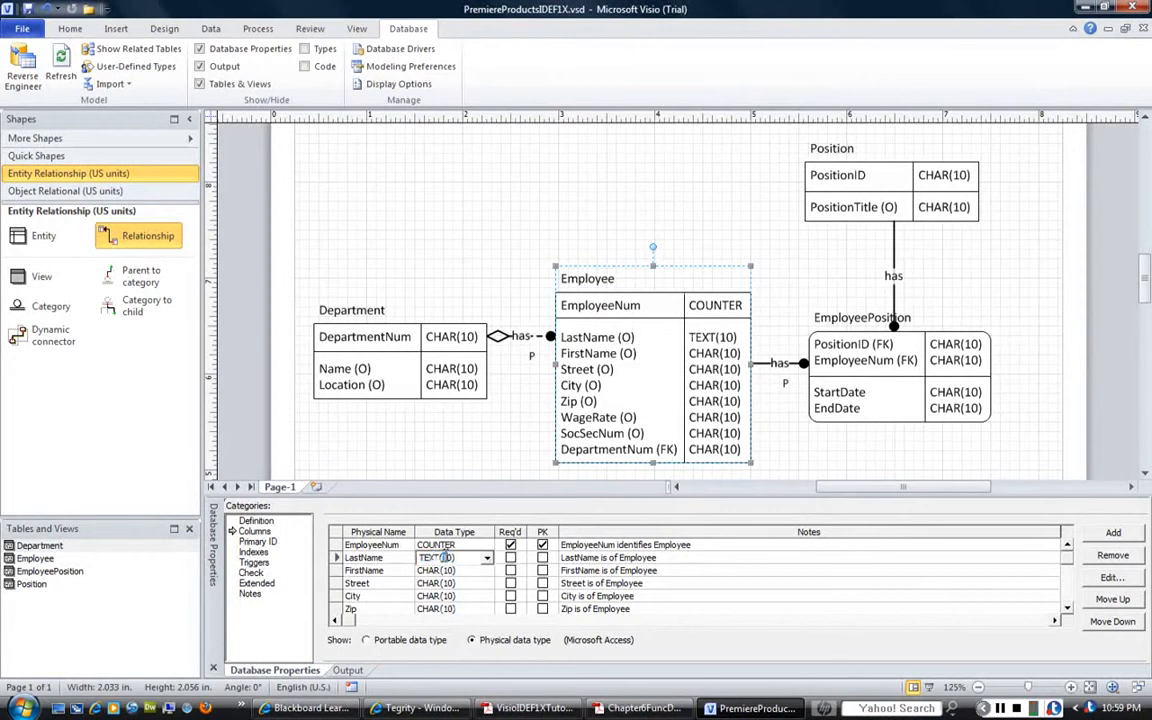
drag(445, 557, 449, 557)
text(30)
Set the data type of the Employee entity's FirstName column to TEXT(30).
click(480, 571)
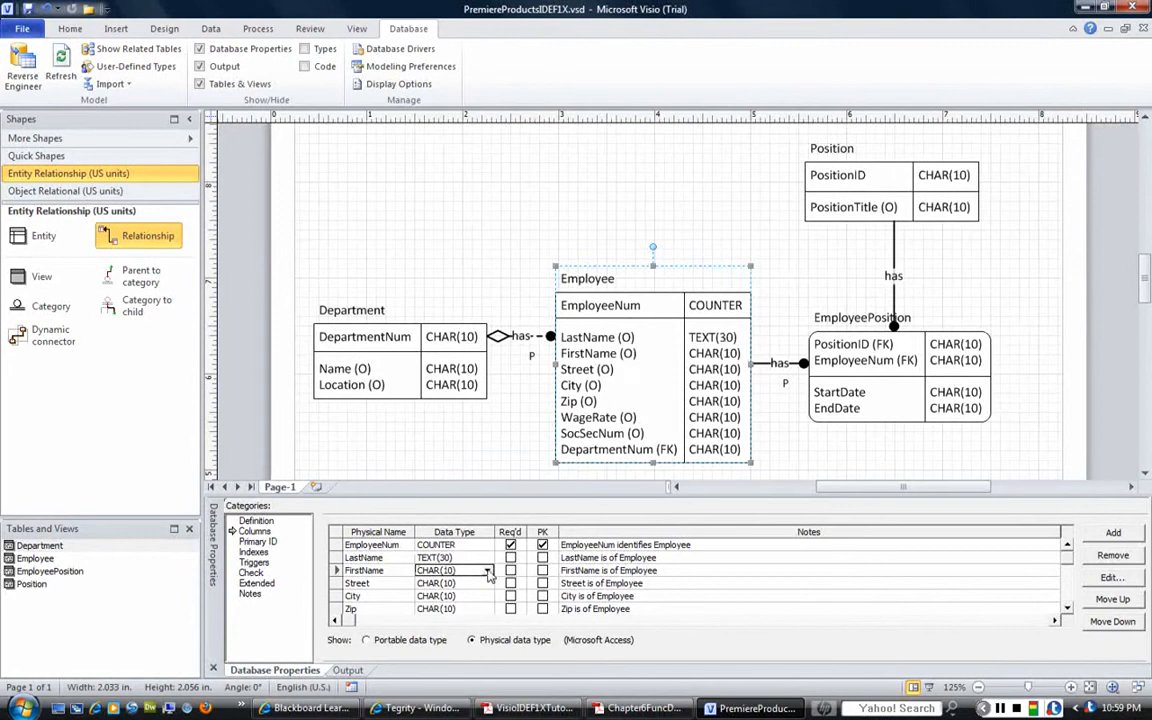
click(487, 571)
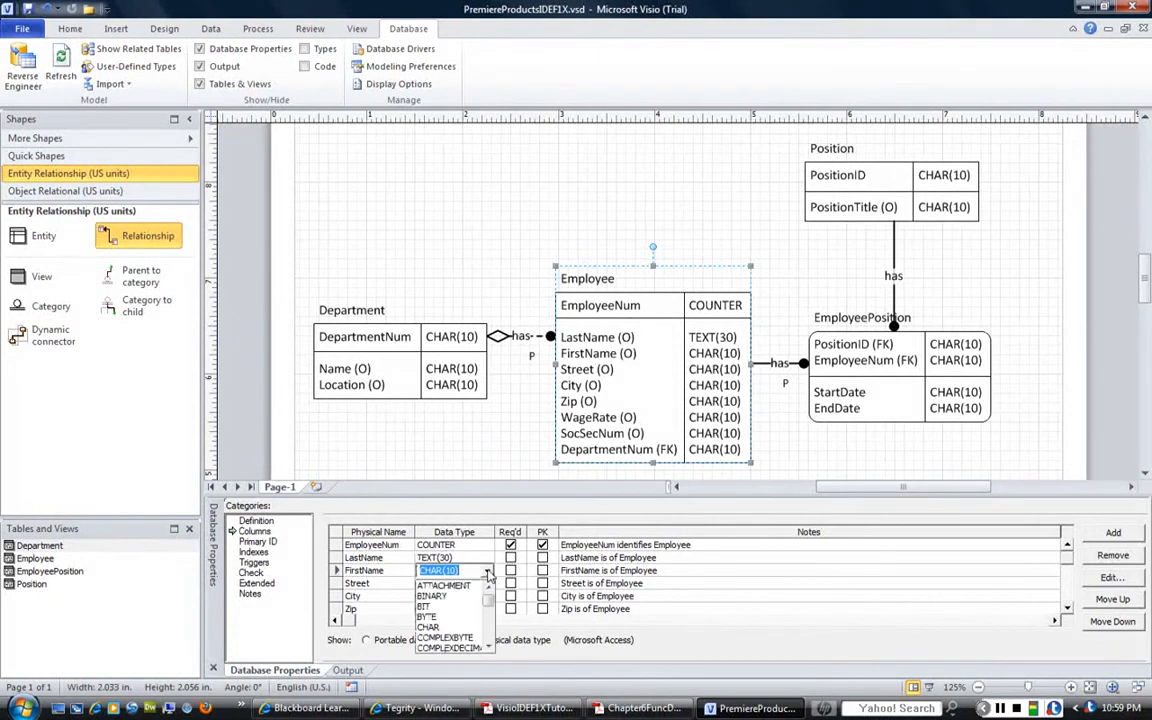
text(t)
click(446, 627)
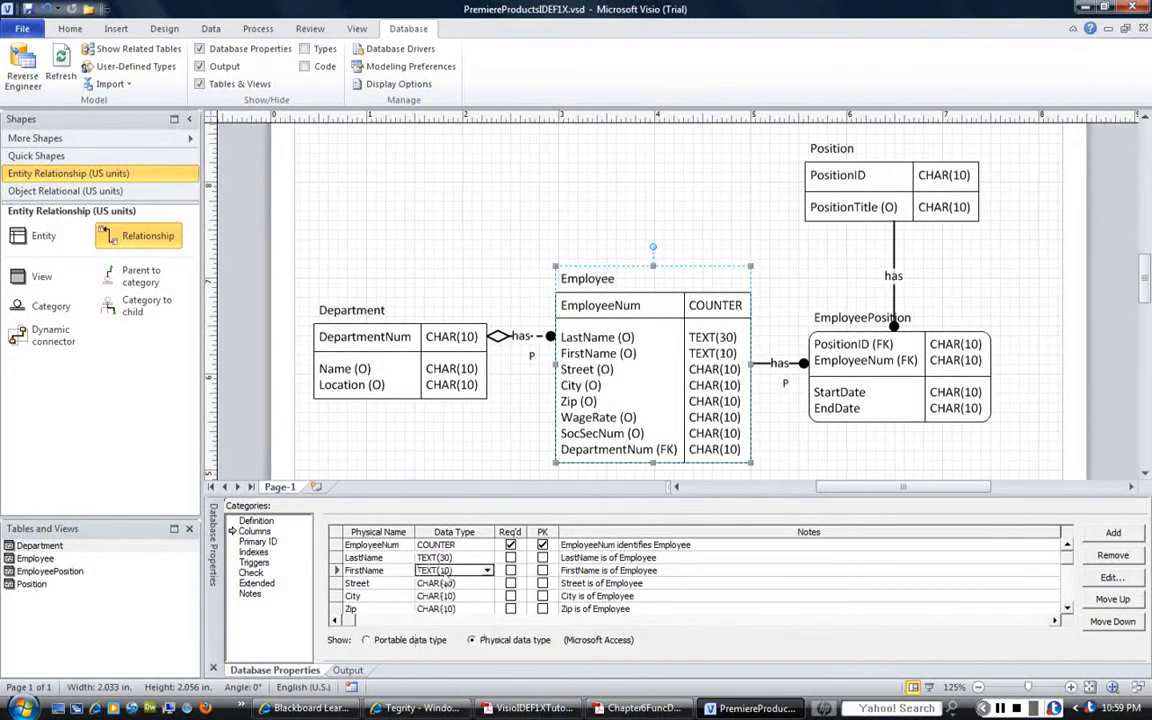
click(446, 570)
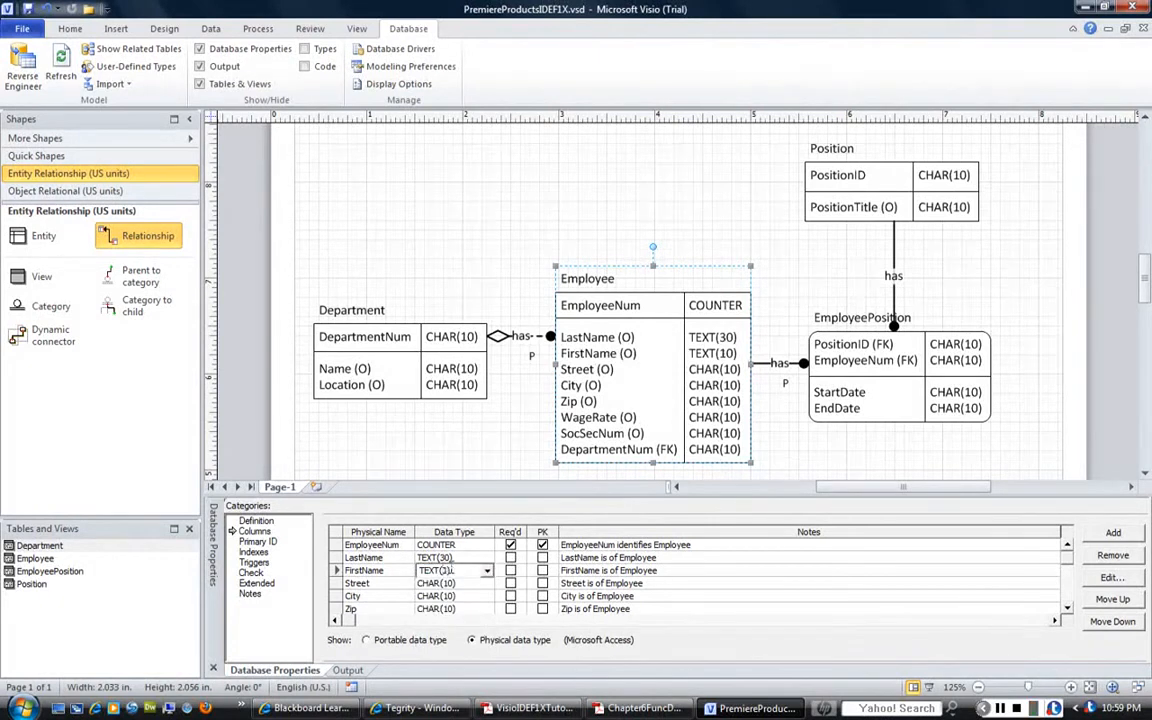
Set the data type of the Employee entity's Street column to TEXT(30).
click(484, 584)
click(487, 584)
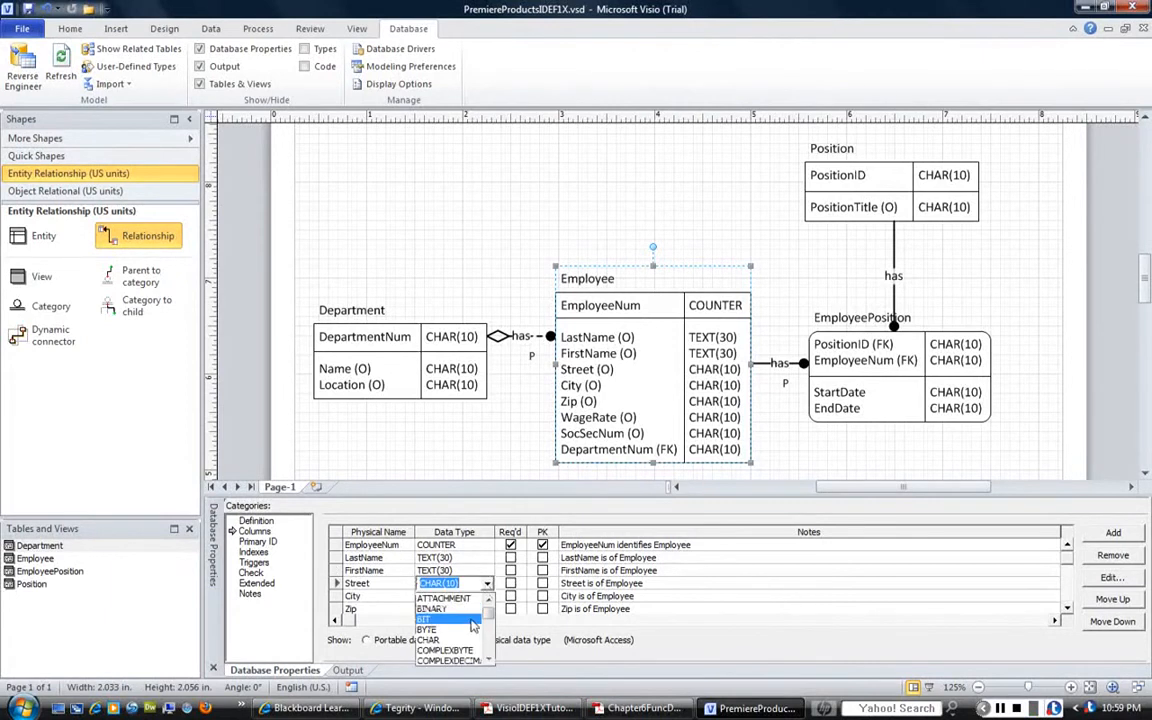
text(t)
click(451, 641)
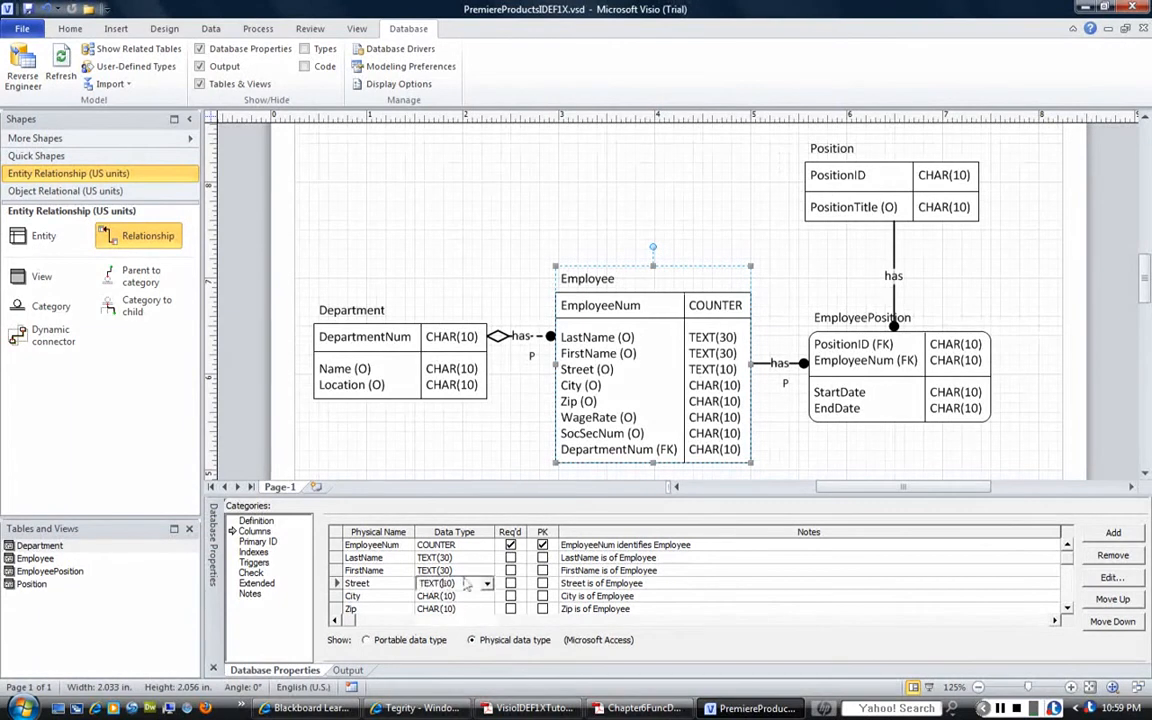
key(Delete)
text(3)
Set the data type of the Employee entity's City column to TEXT(30).
click(466, 597)
click(486, 596)
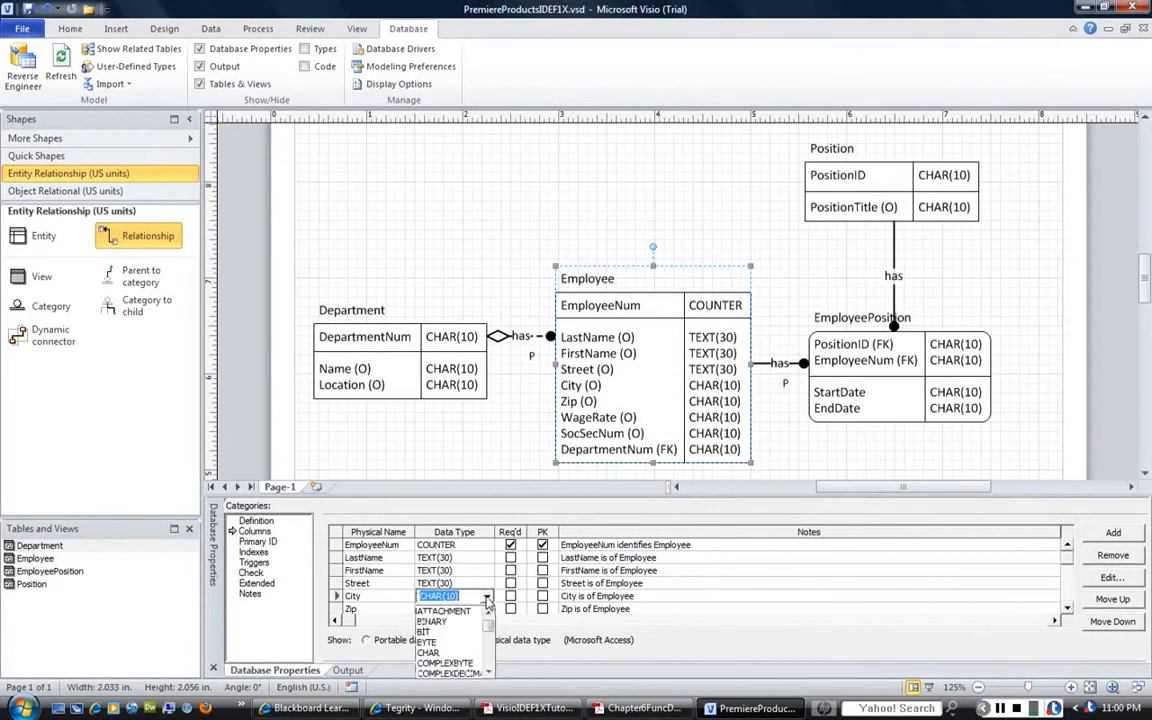
click(440, 652)
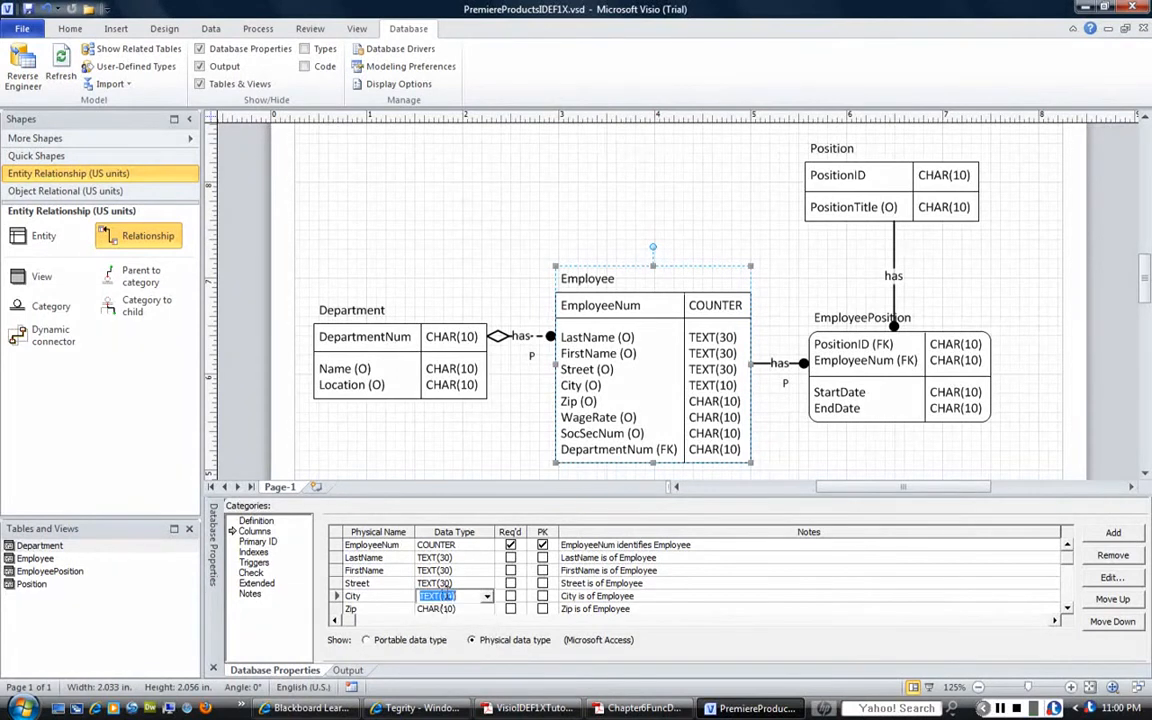
click(445, 596)
key(BackSpace)
text(3)
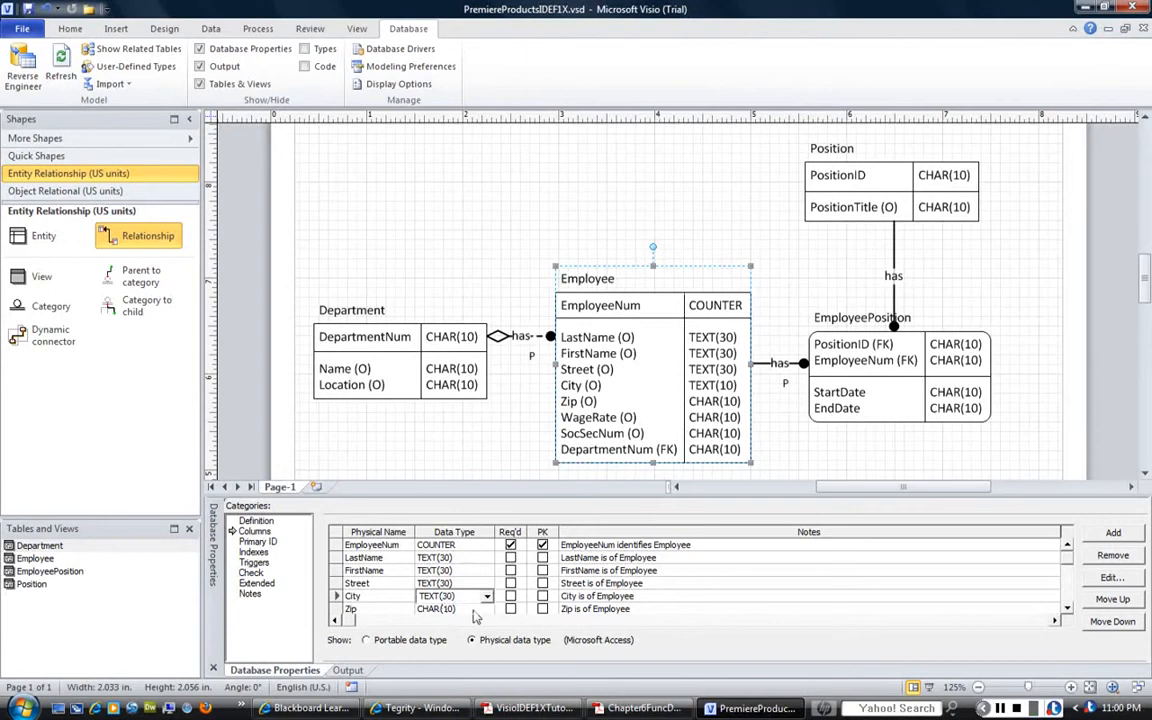
click(474, 611)
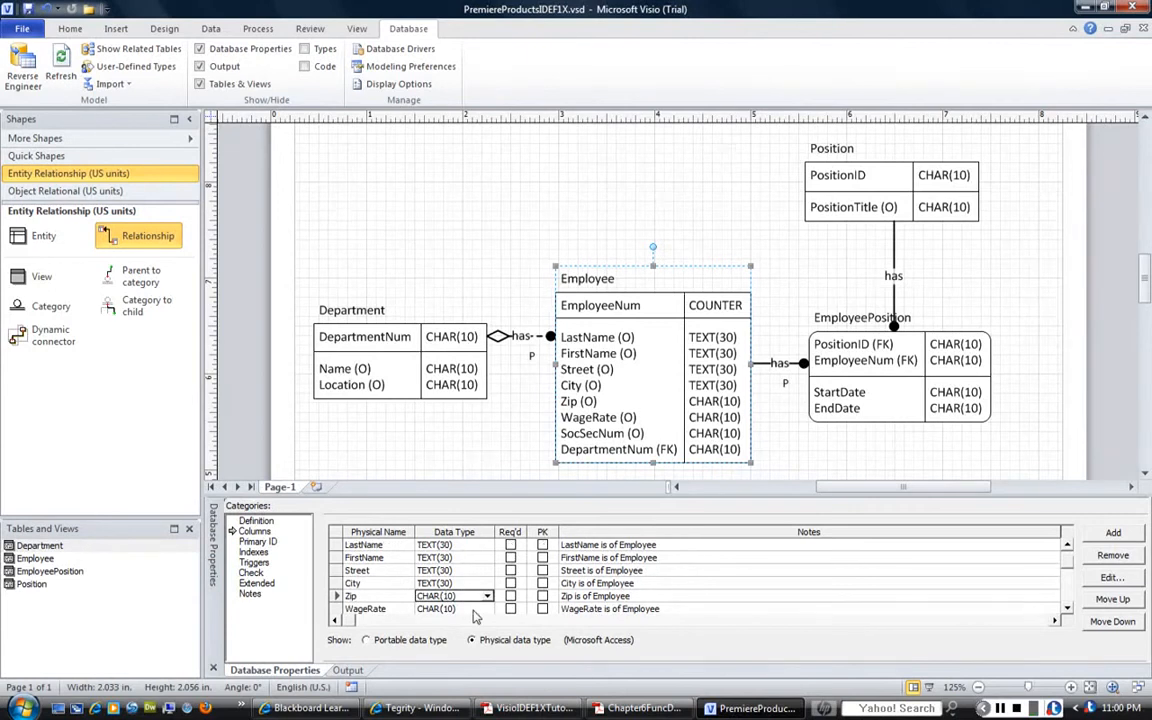
Set the data type of the Employee entity's State column to TEXT(2).
click(487, 597)
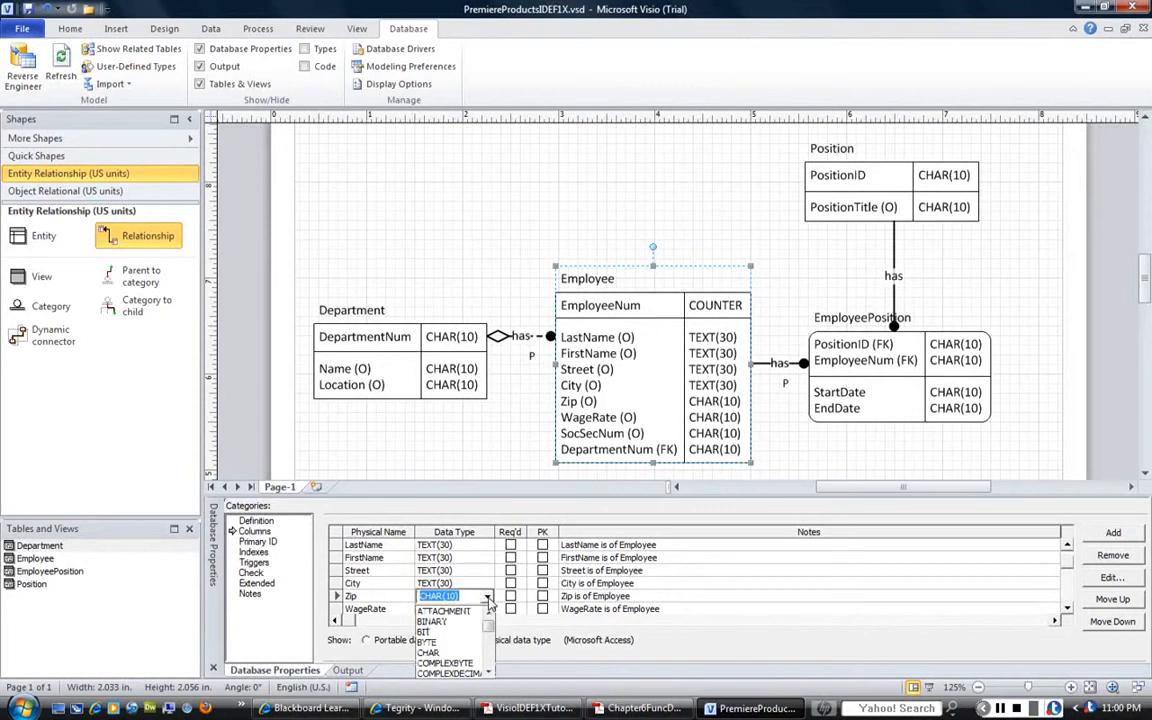
click(488, 598)
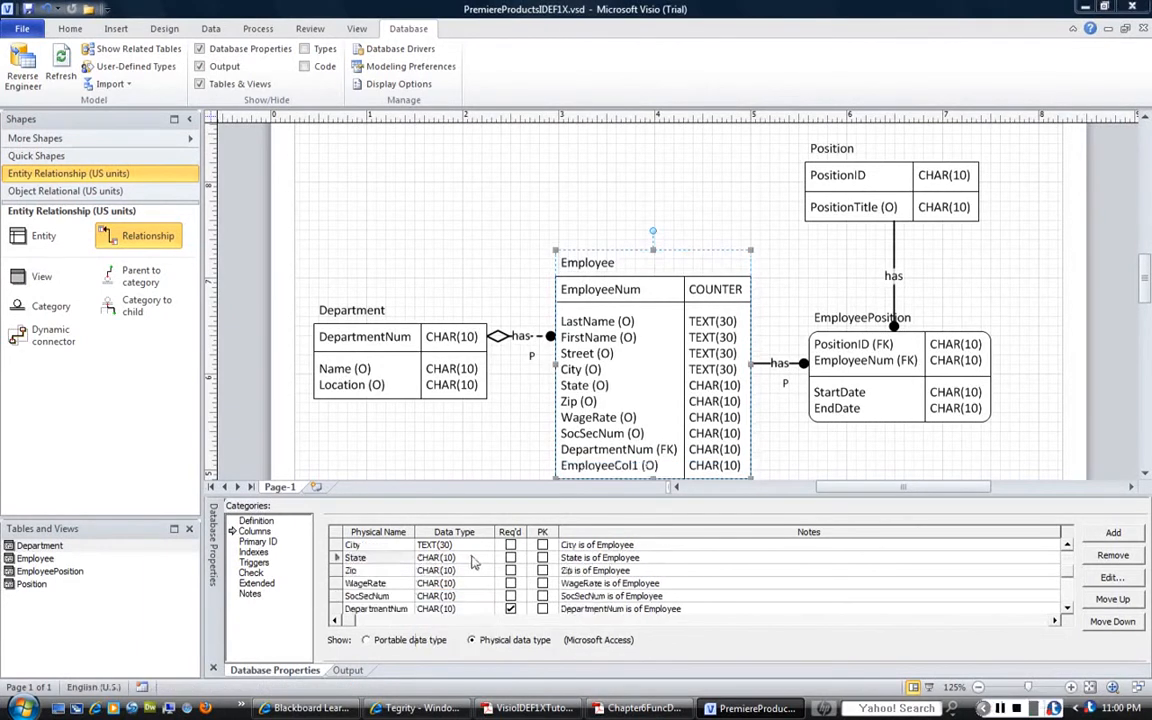
click(476, 563)
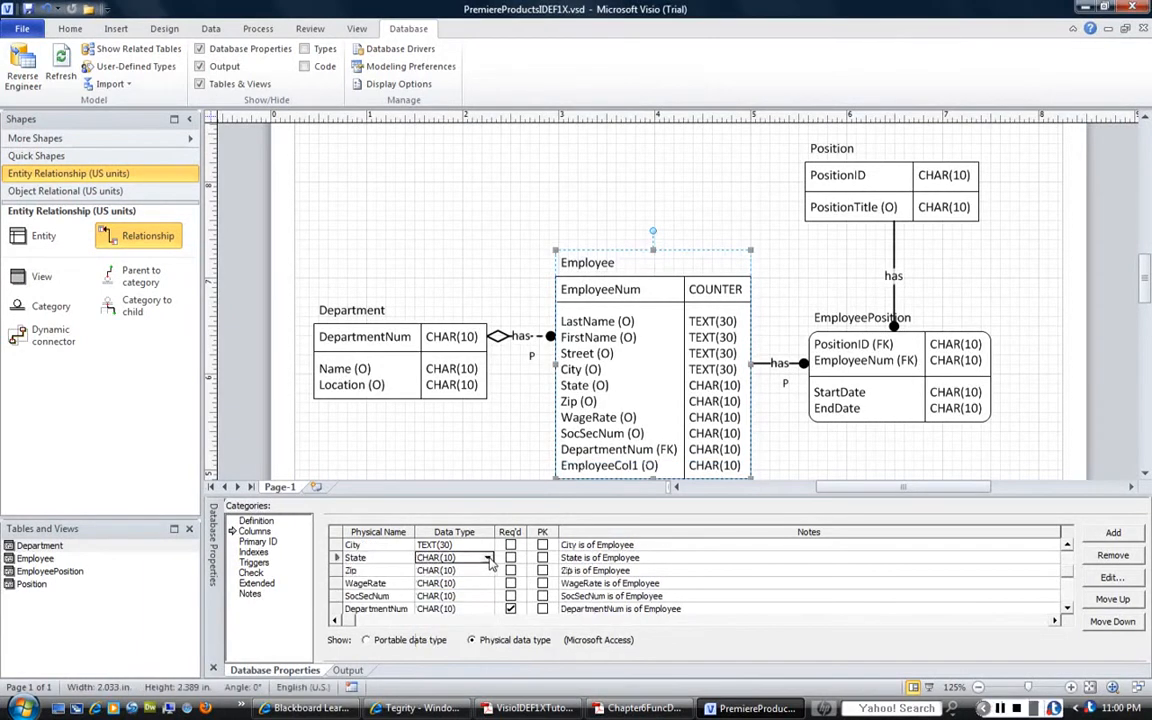
click(488, 560)
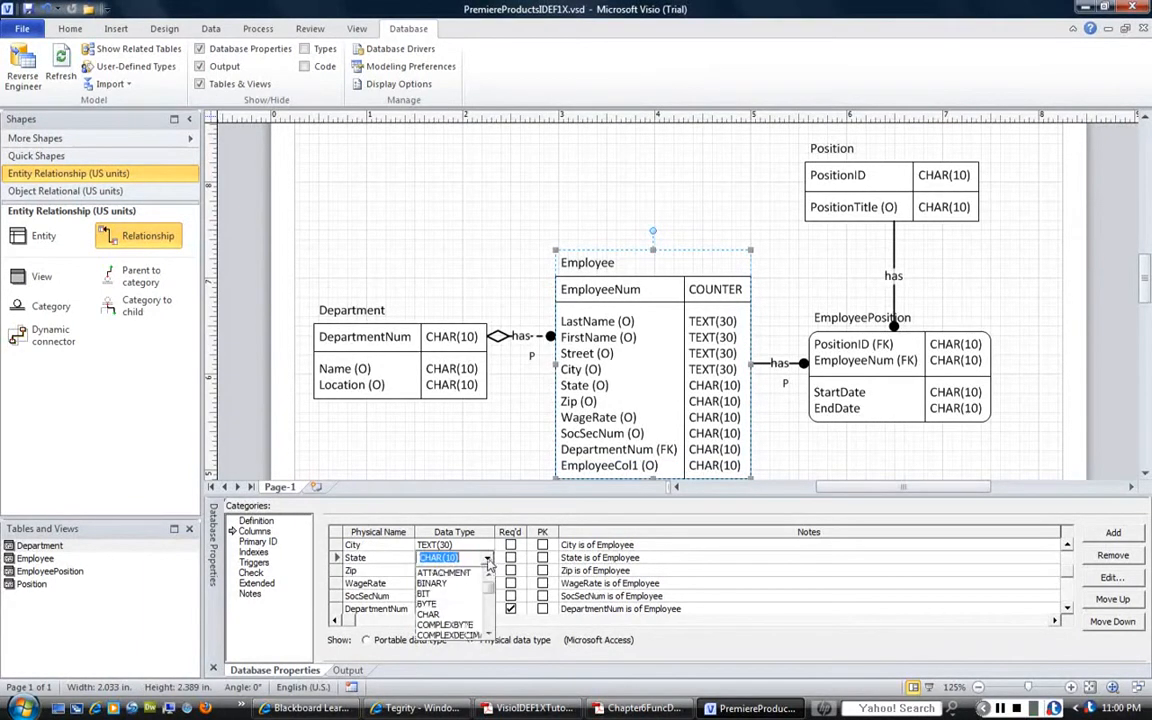
text(t)
click(444, 615)
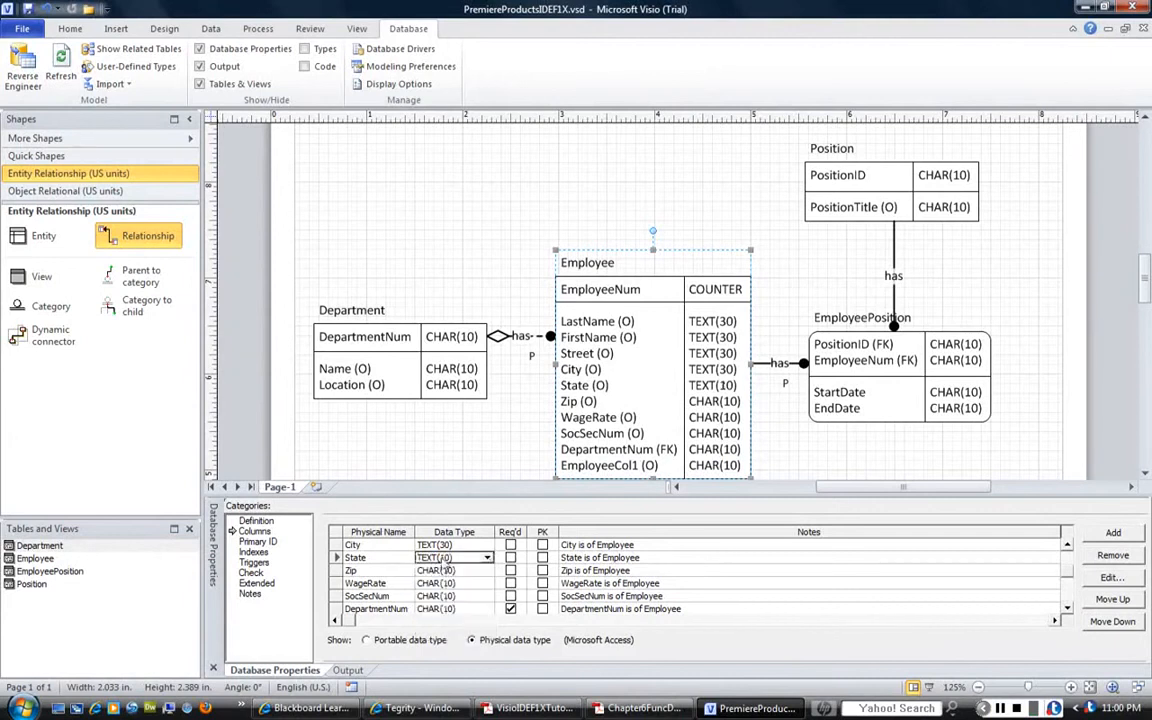
click(452, 557)
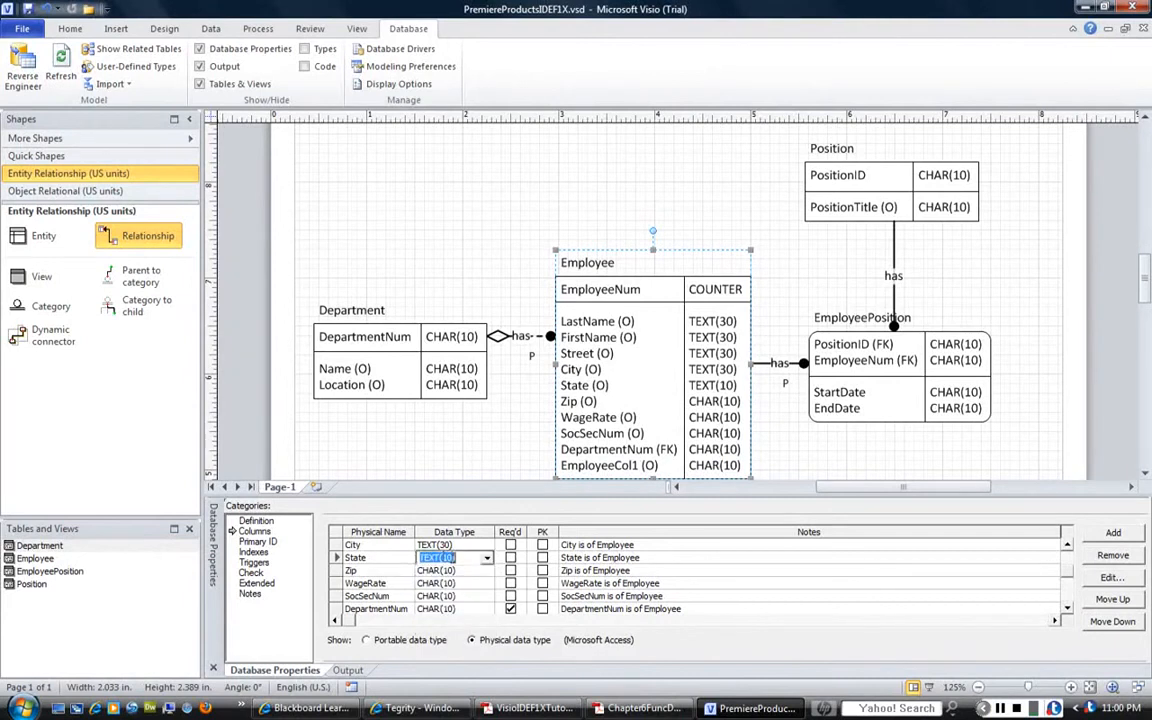
click(443, 557)
key(Delete)
key(Delete)
text(2)
Set the data type of the Employee entity's Zip column to TEXT(5).
click(470, 575)
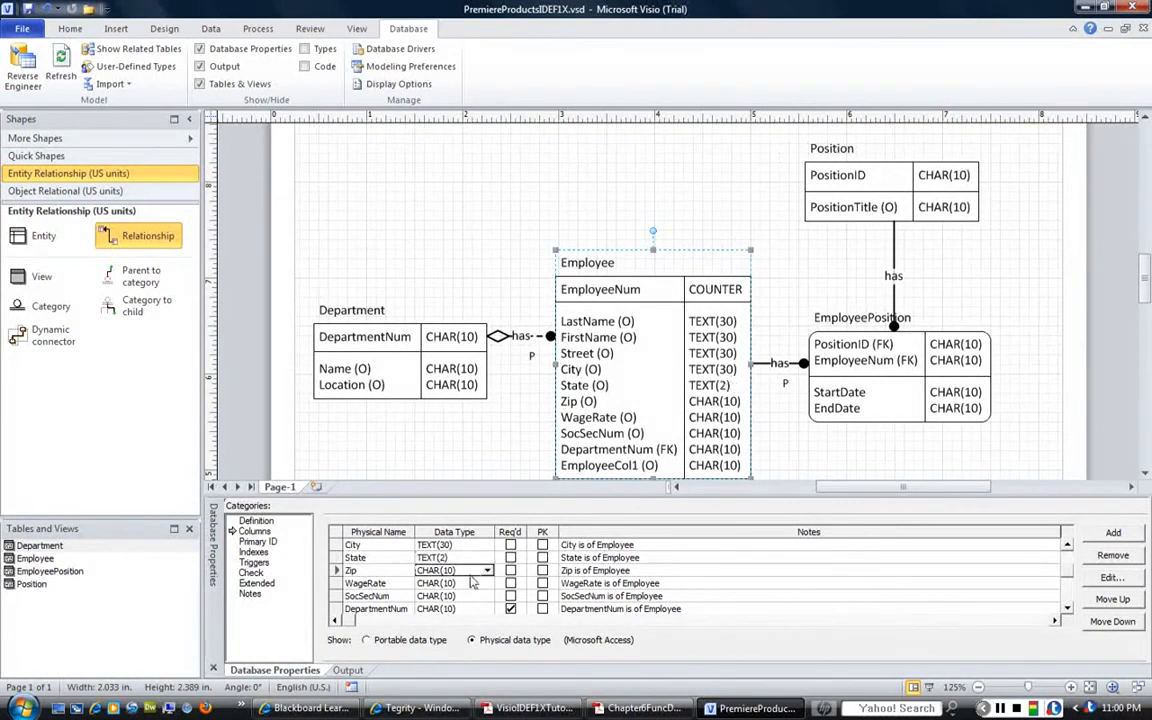
click(487, 570)
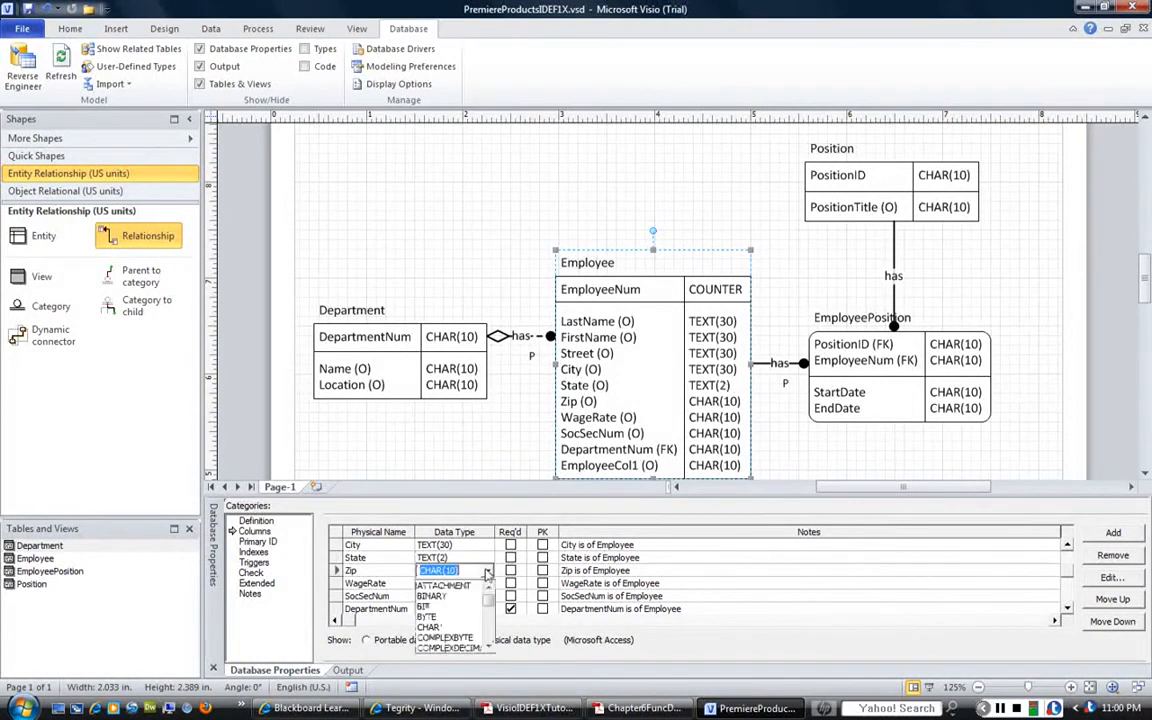
text(TEXT)
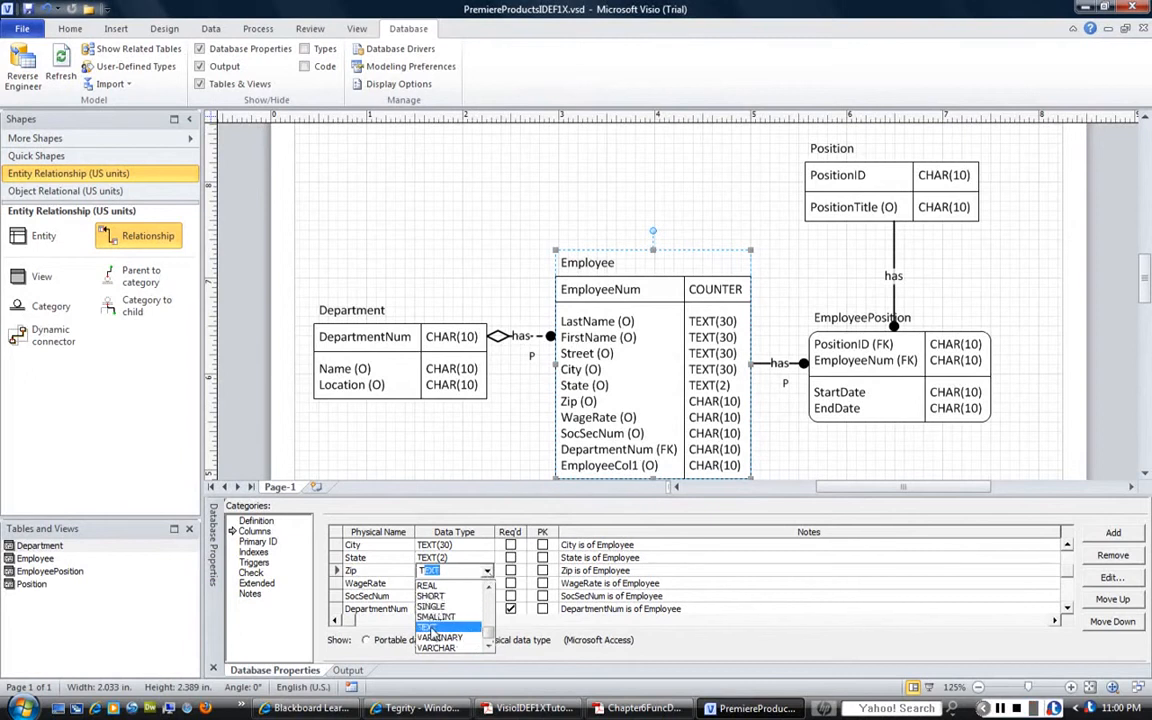
key(Return)
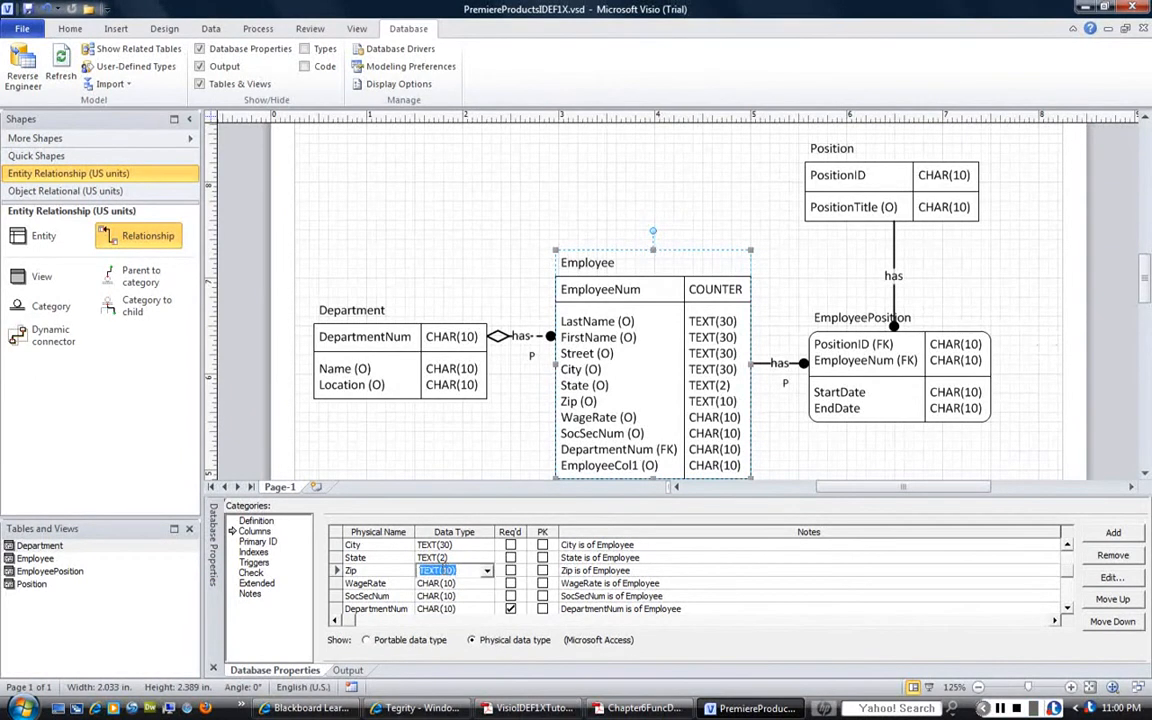
click(455, 568)
key(BackSpace)
key(BackSpace)
text(3)
Set the data type of the Employee entity's WageRate column to CURRENCY.
click(471, 587)
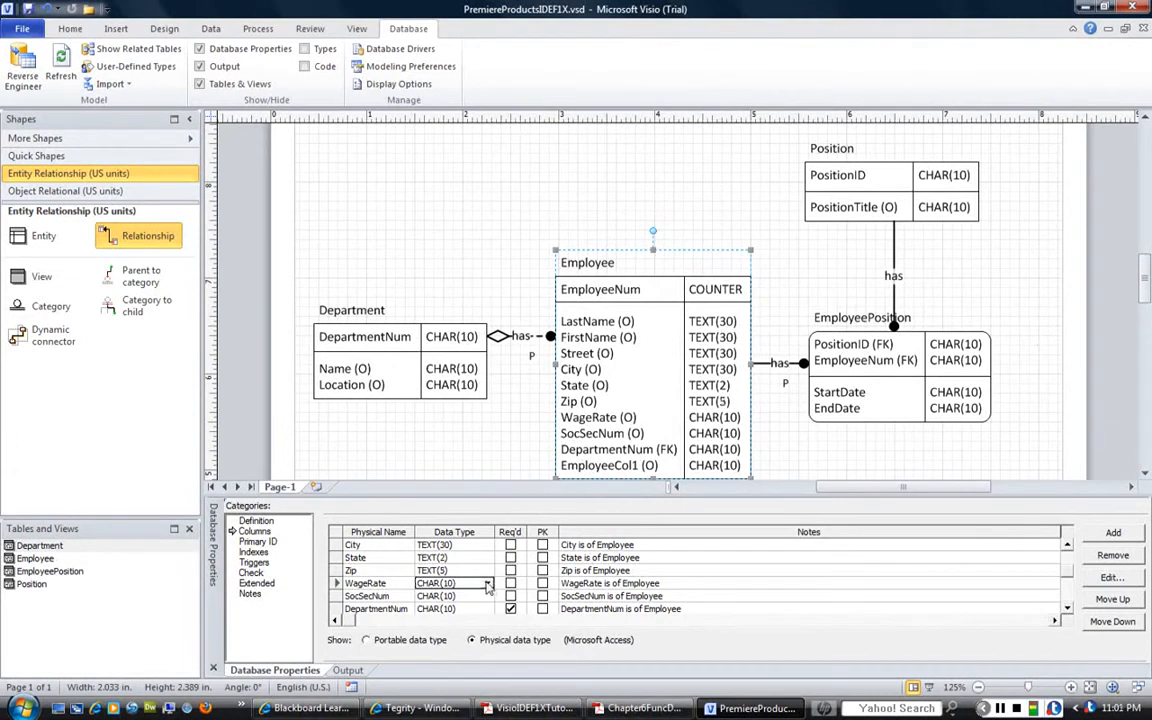
click(487, 584)
text(c)
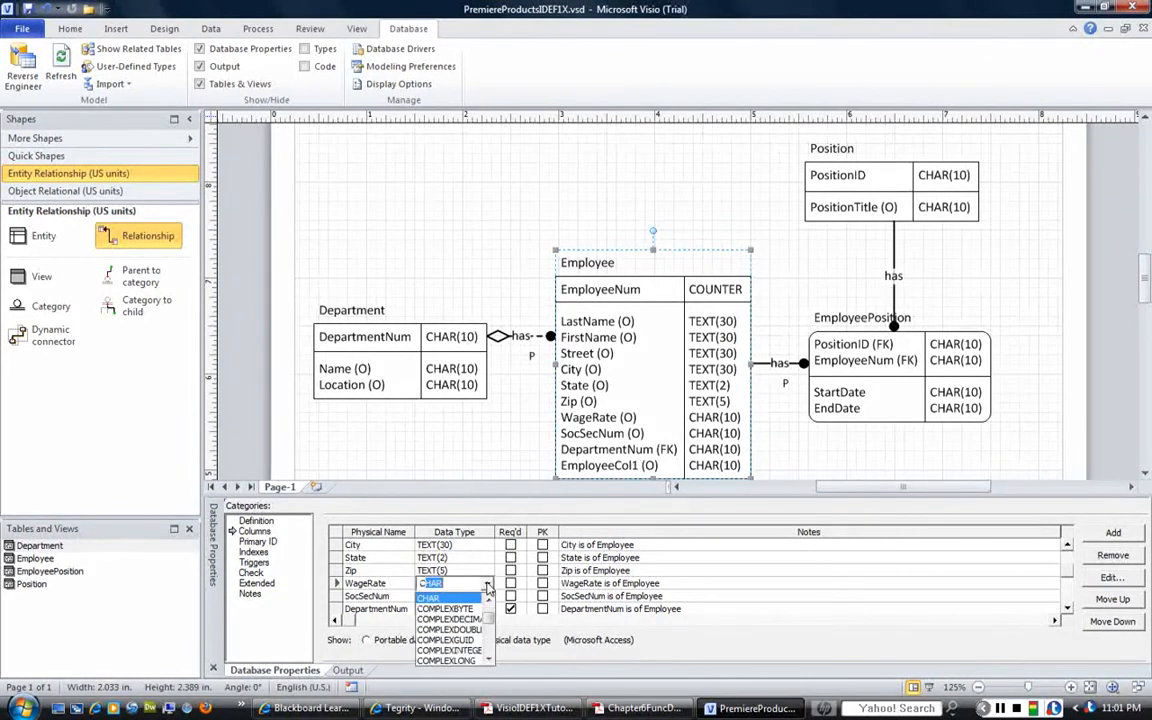
click(489, 661)
click(489, 661)
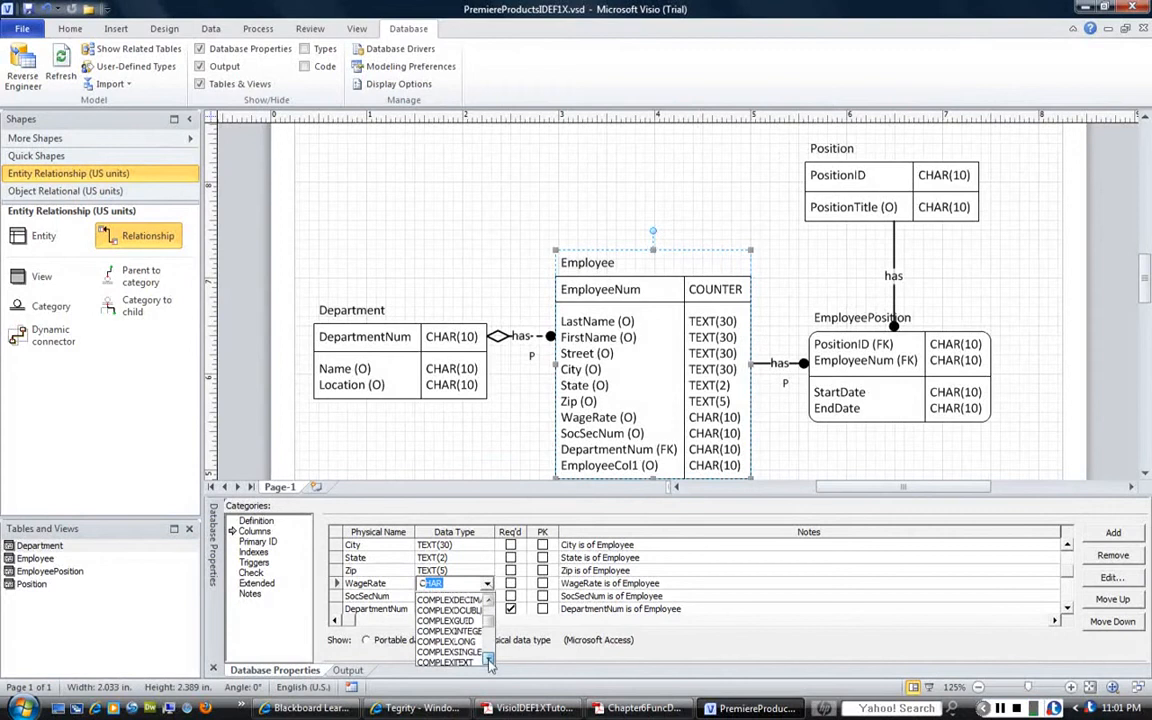
click(489, 661)
click(489, 661)
click(471, 662)
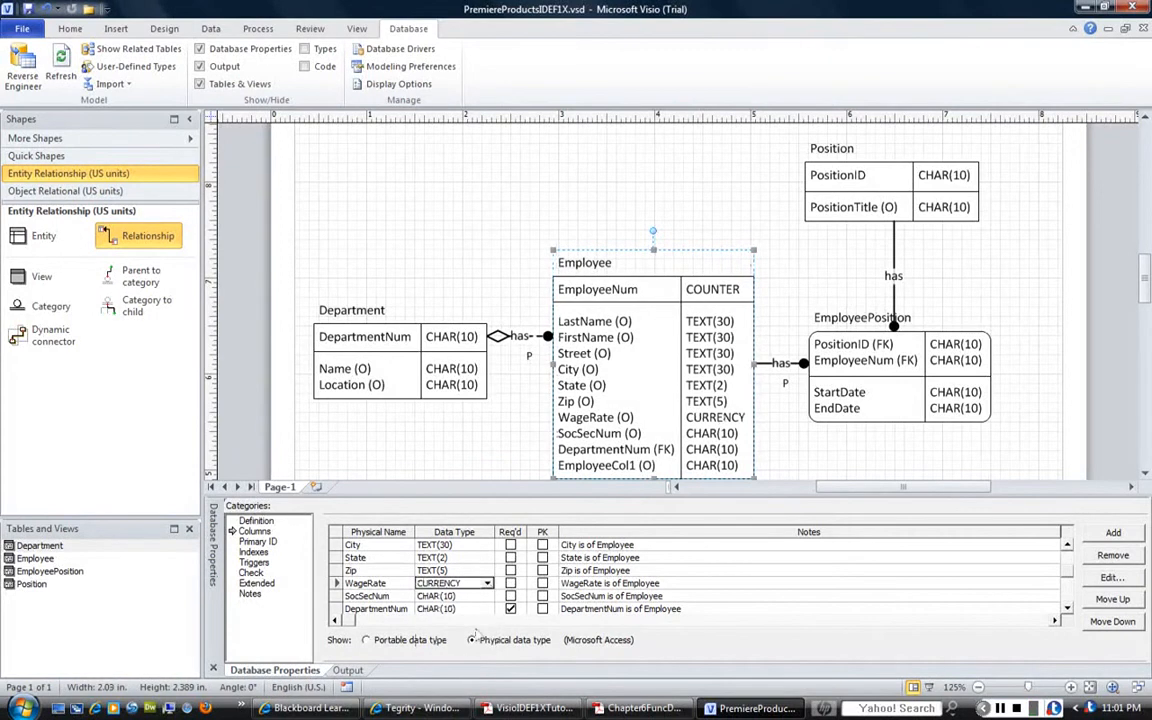
Set the data type of the Employee entity's SocSecNum column to TEXT(9).
click(464, 598)
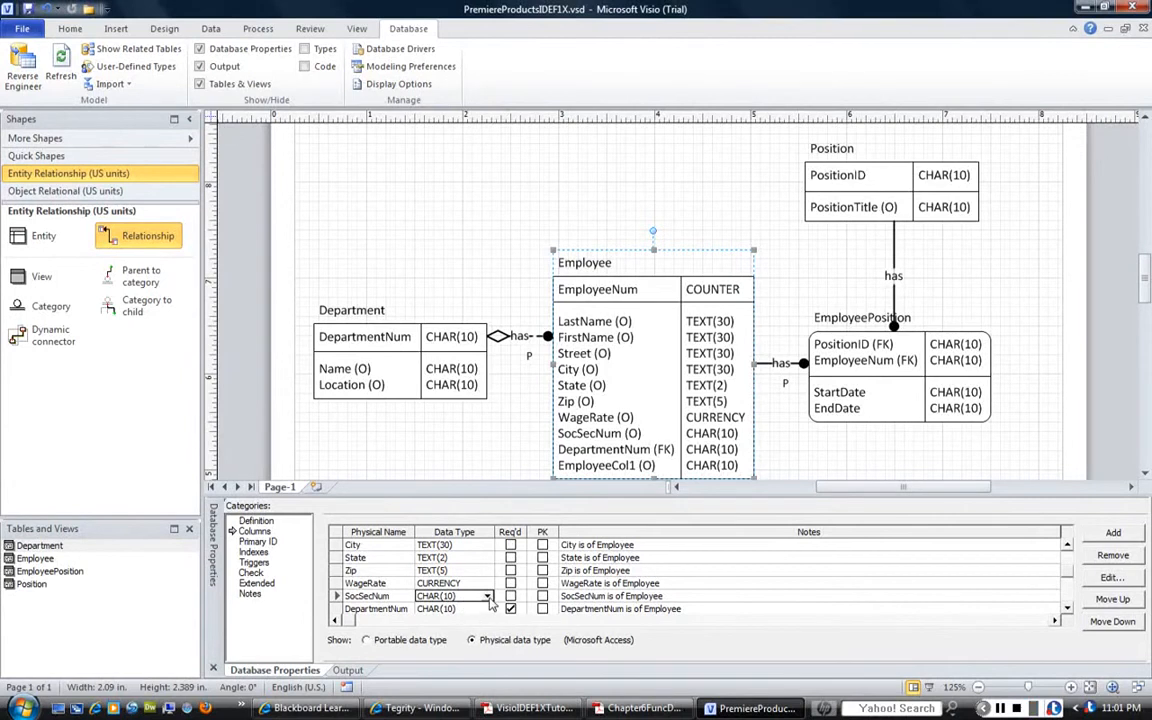
click(487, 597)
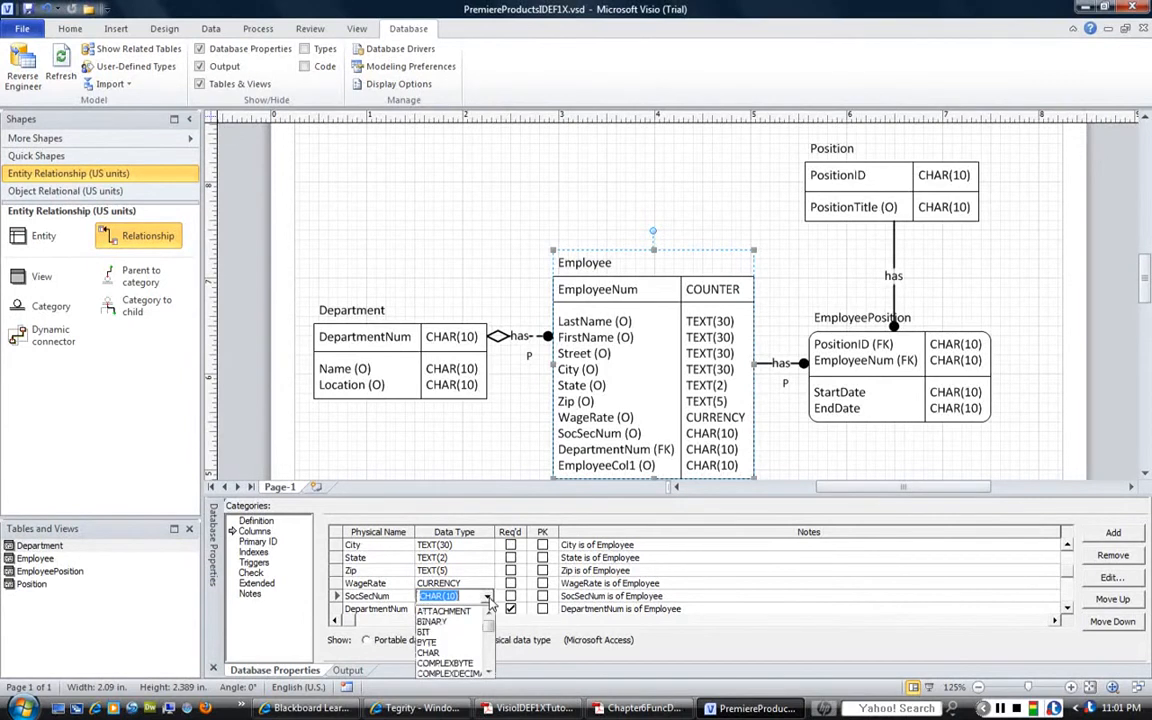
text(TEXT)
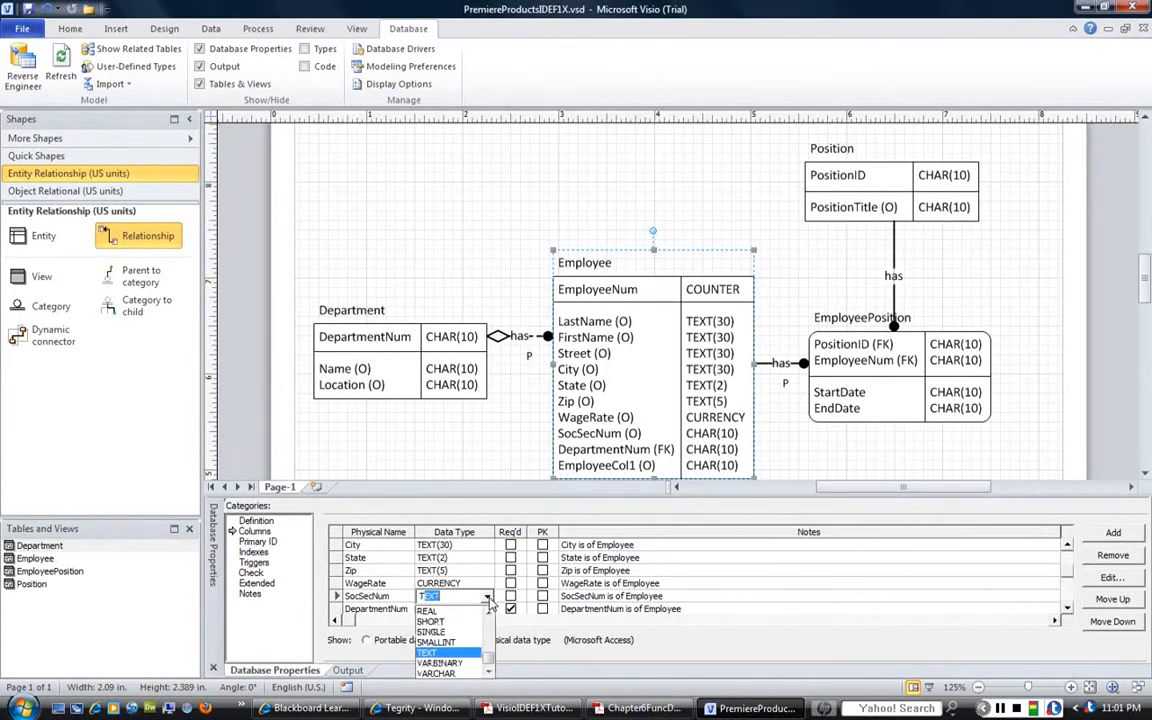
click(460, 653)
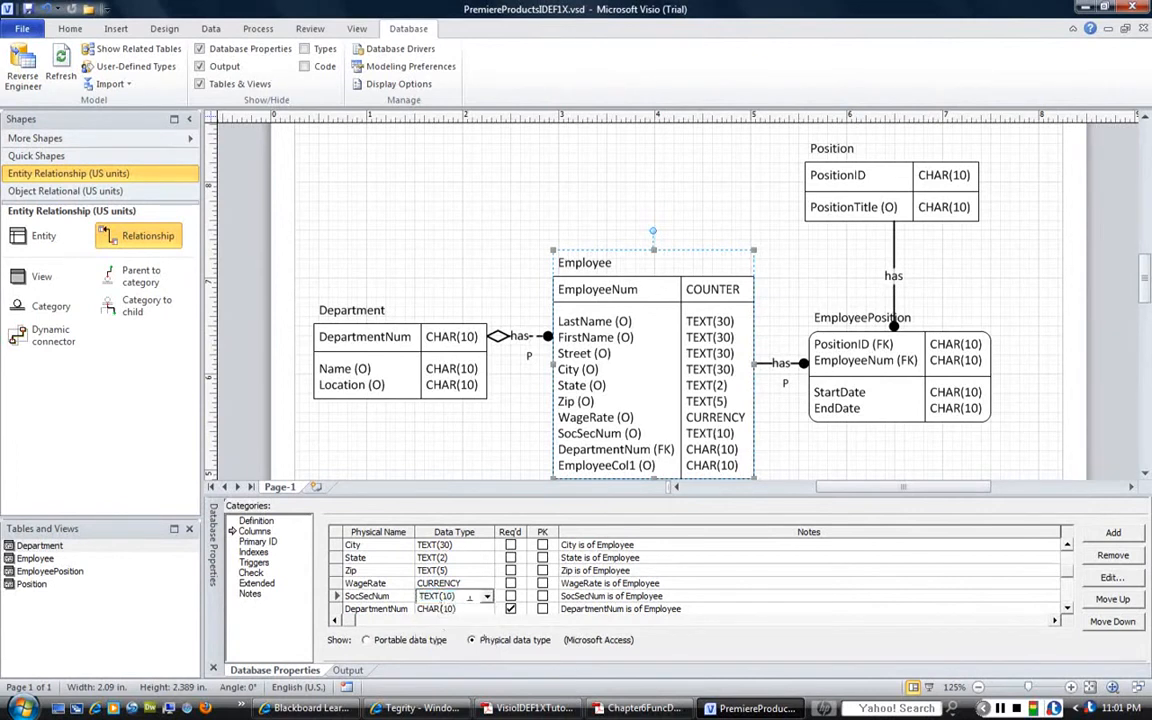
key(BackSpace)
key(BackSpace)
text(9)
click(838, 457)
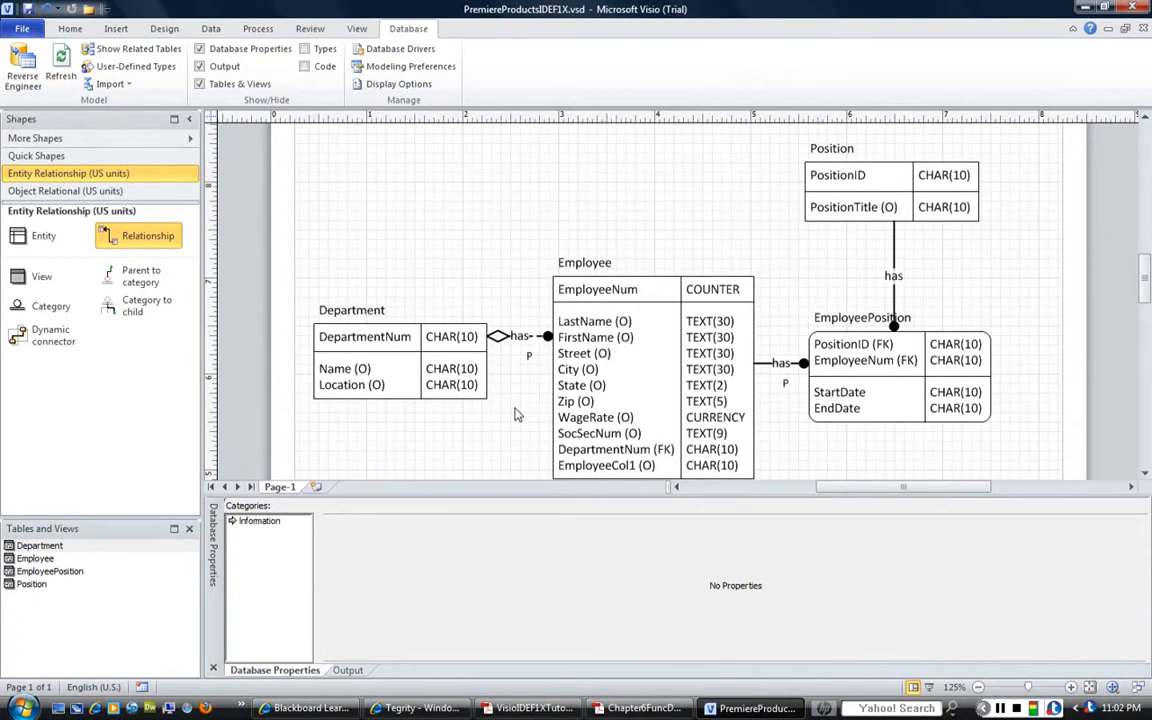
Change the verb phrase of the relationship between Employee and EmployeePosition to "are assigned to".
click(770, 370)
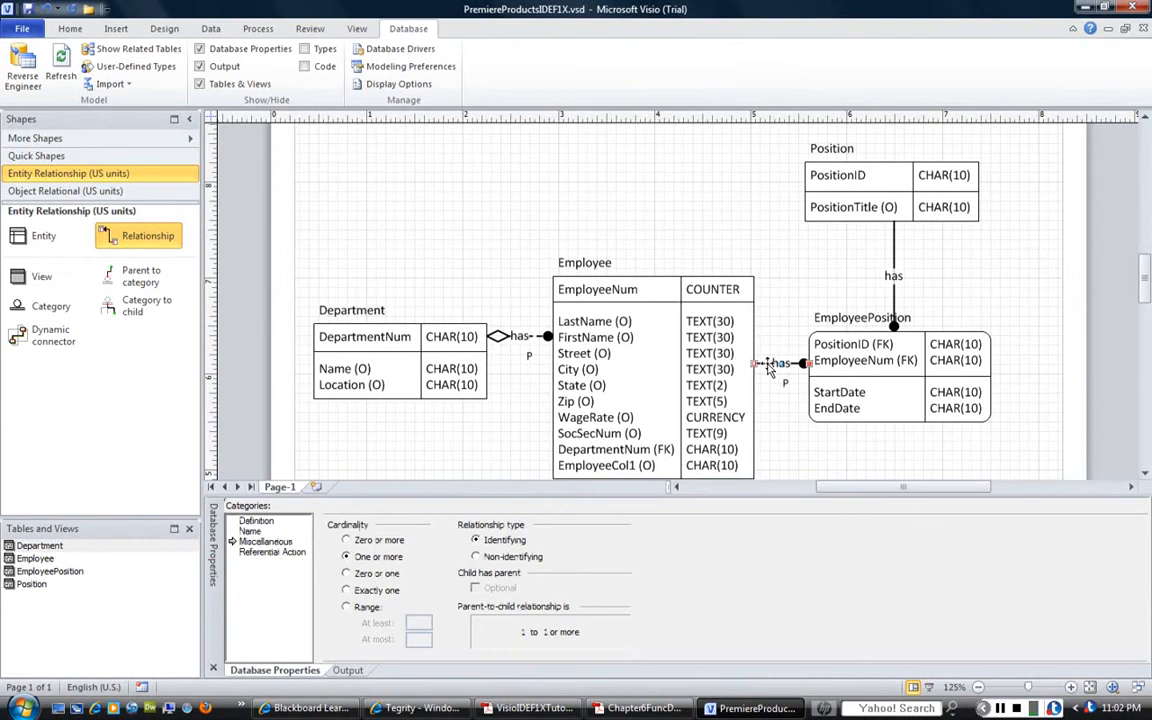
click(250, 531)
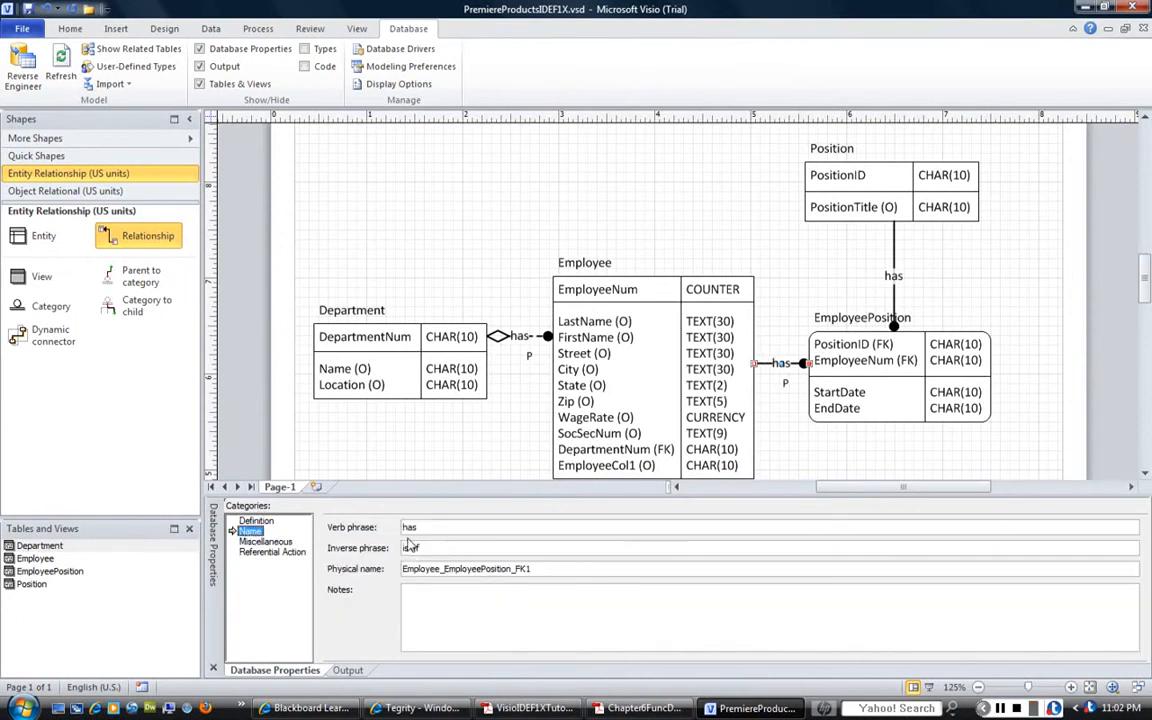
drag(420, 528, 398, 530)
text(a)
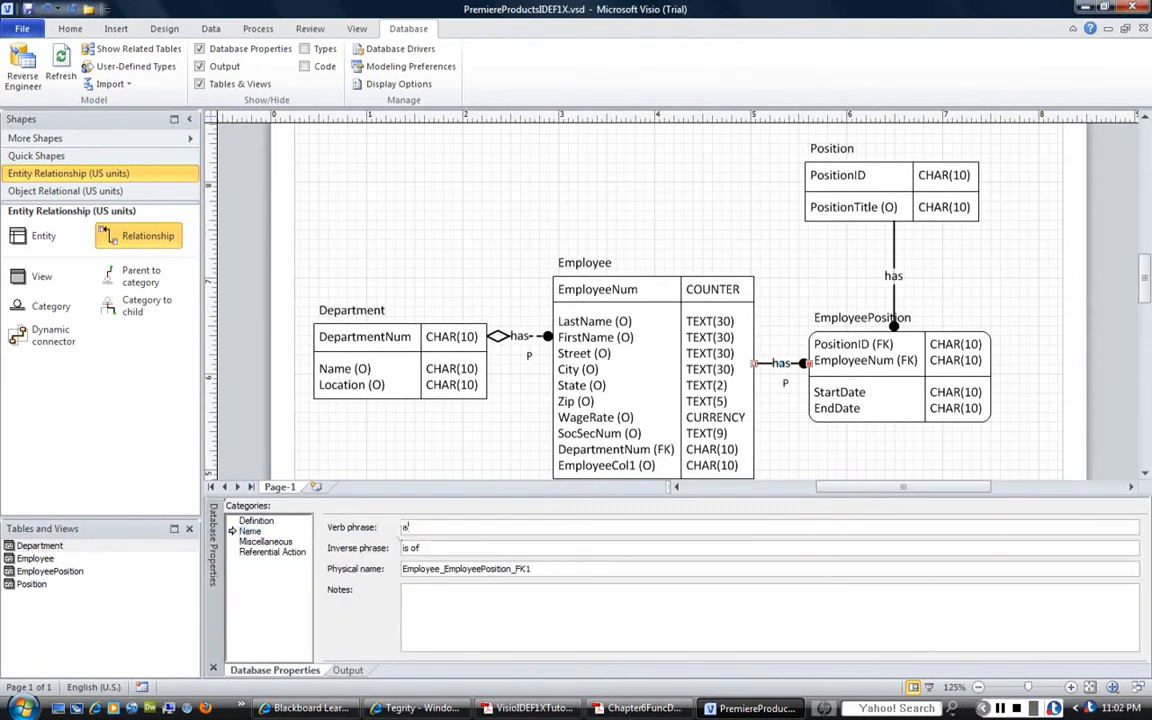
text(re assigned t)
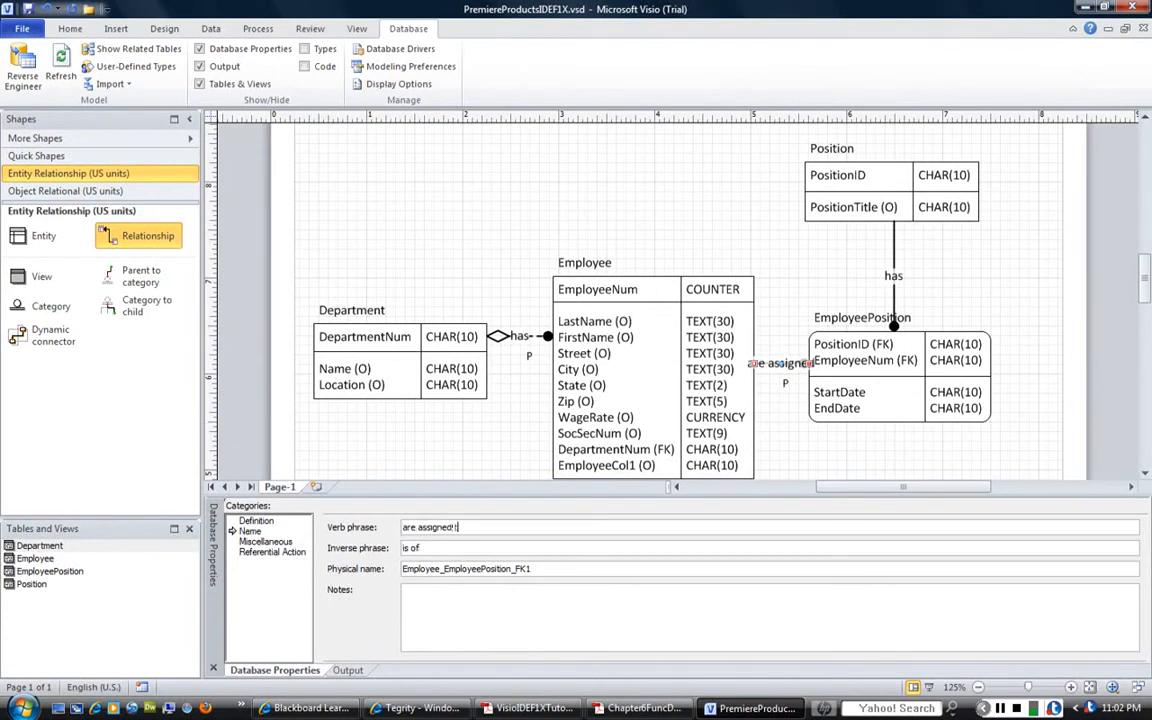
text(o)
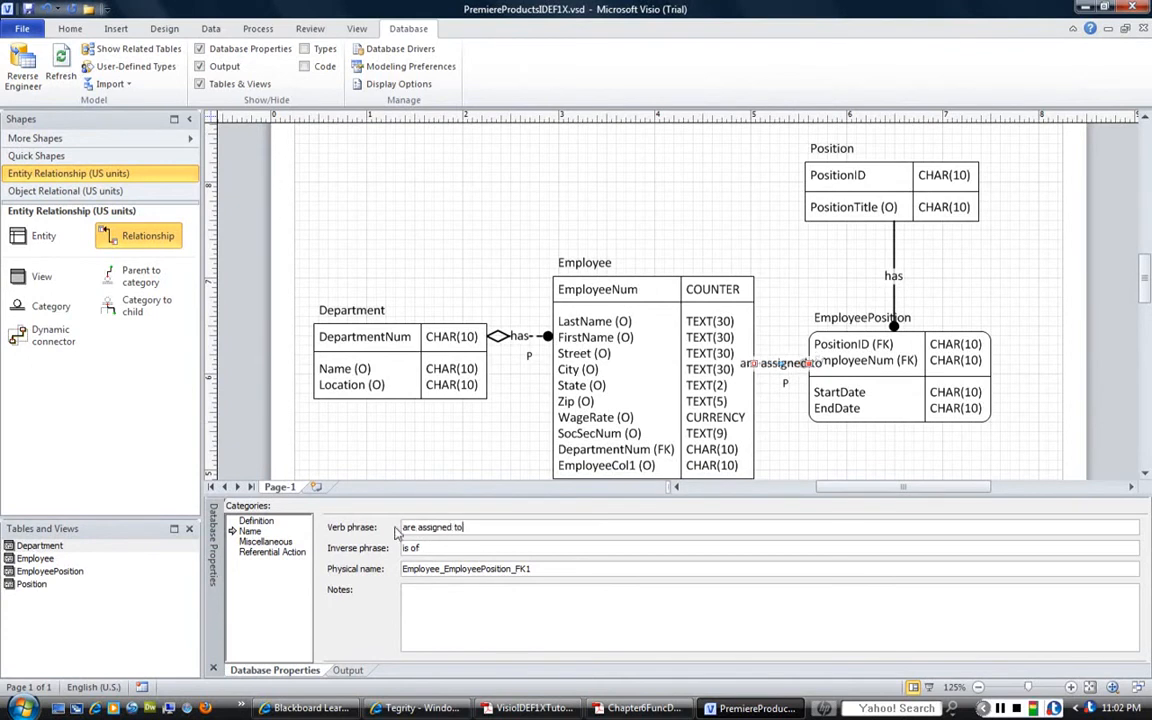
click(846, 470)
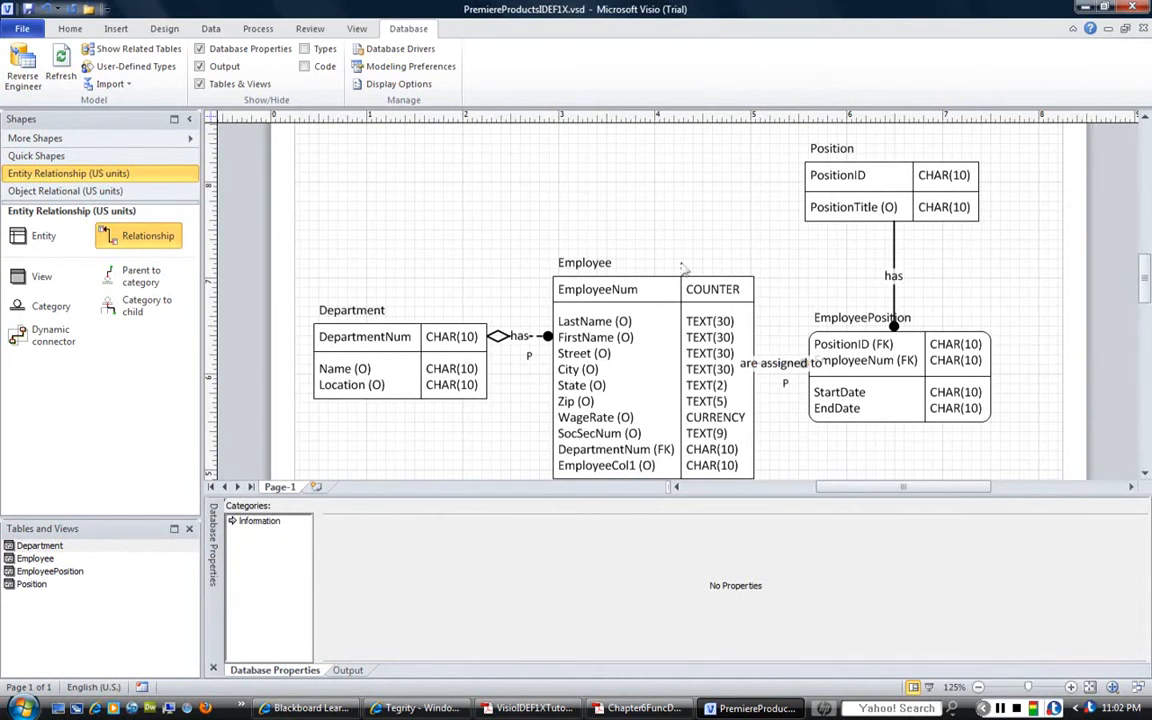
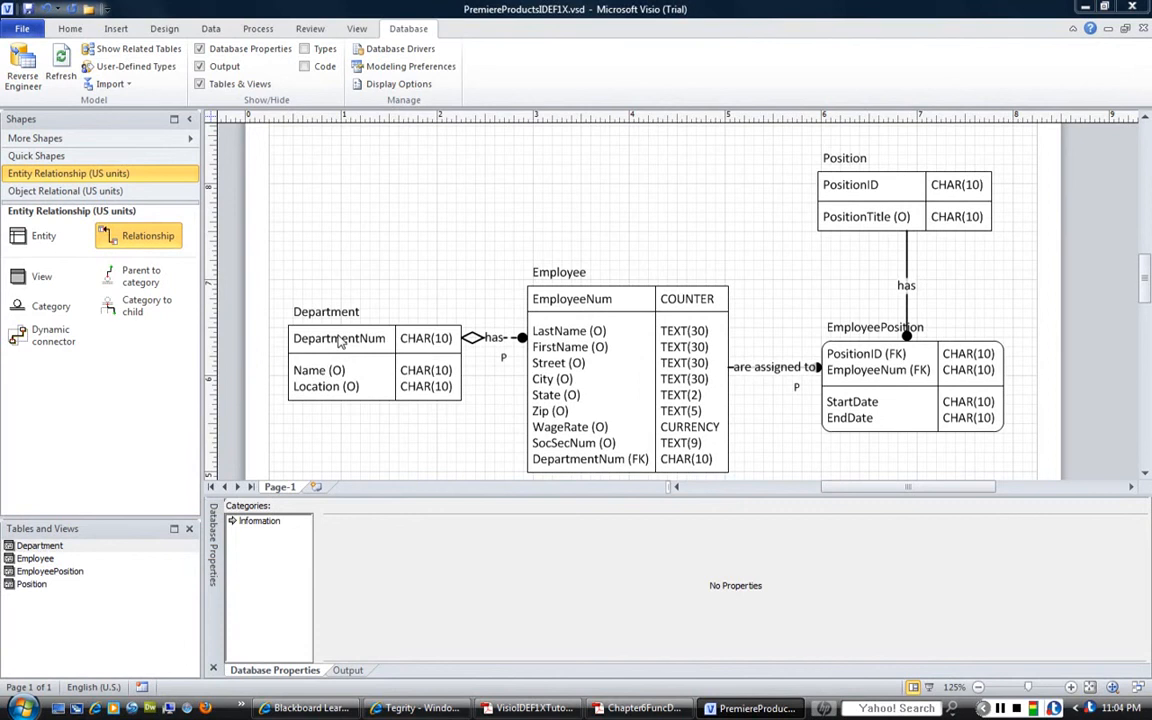
Set the referential action of the Department–Employee relationship to Cascade for both parent update and parent delete.
click(486, 339)
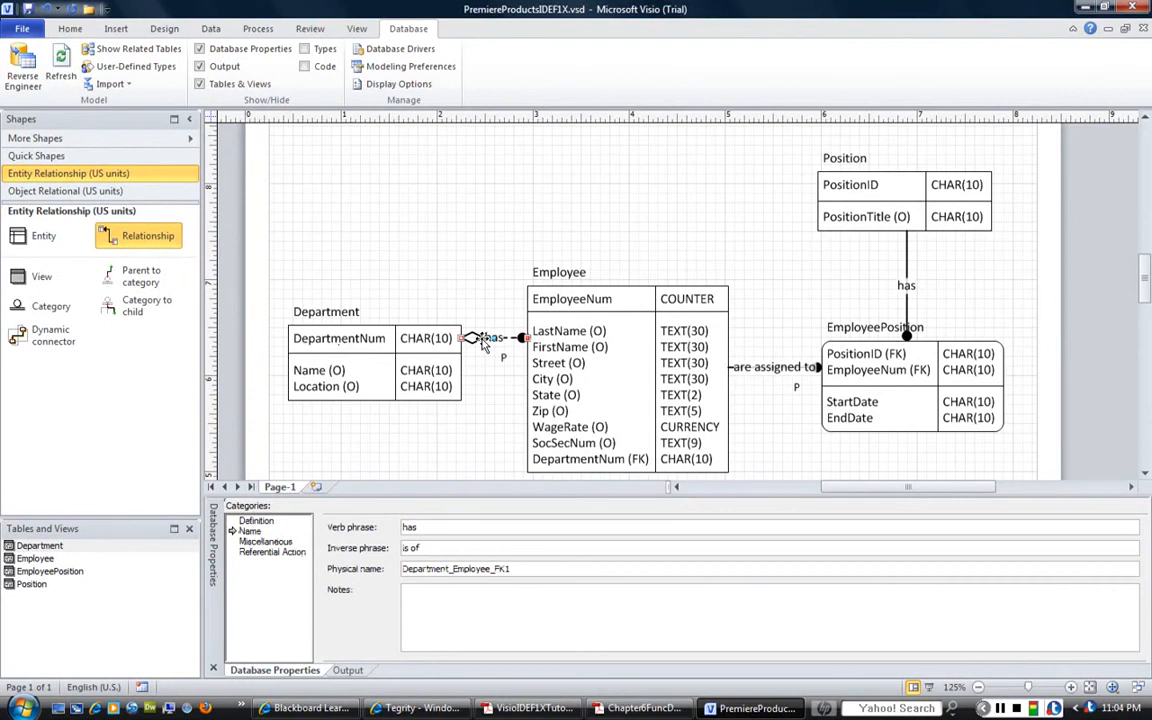
click(260, 553)
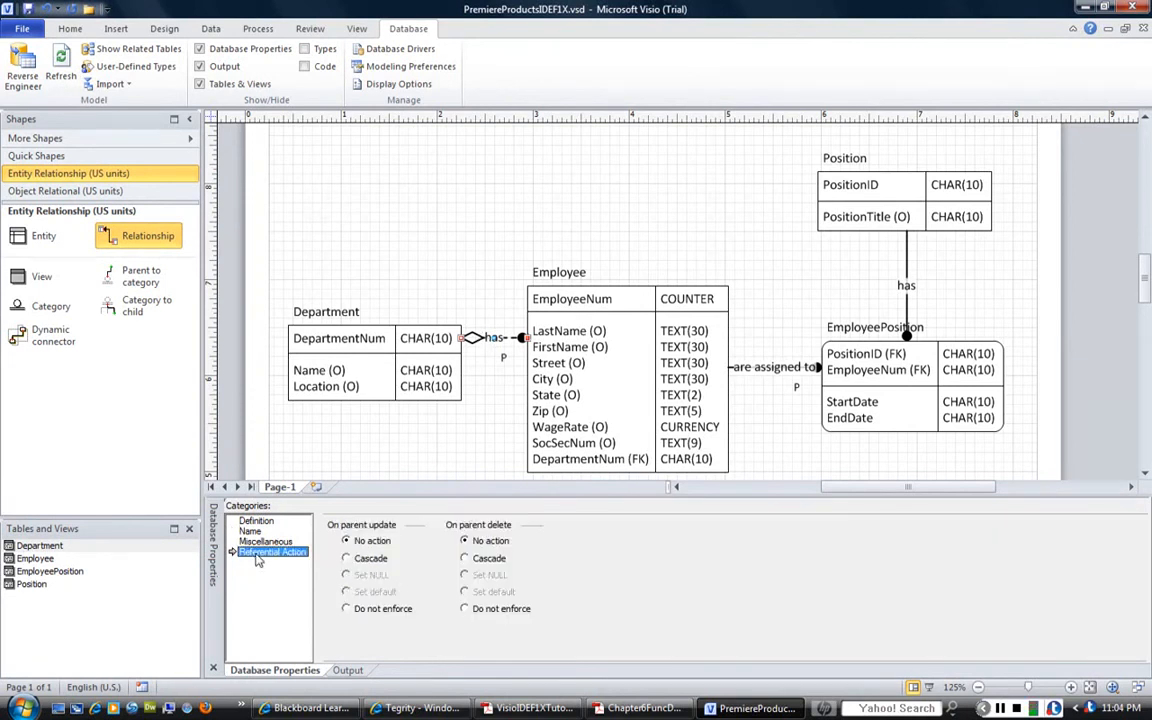
click(345, 559)
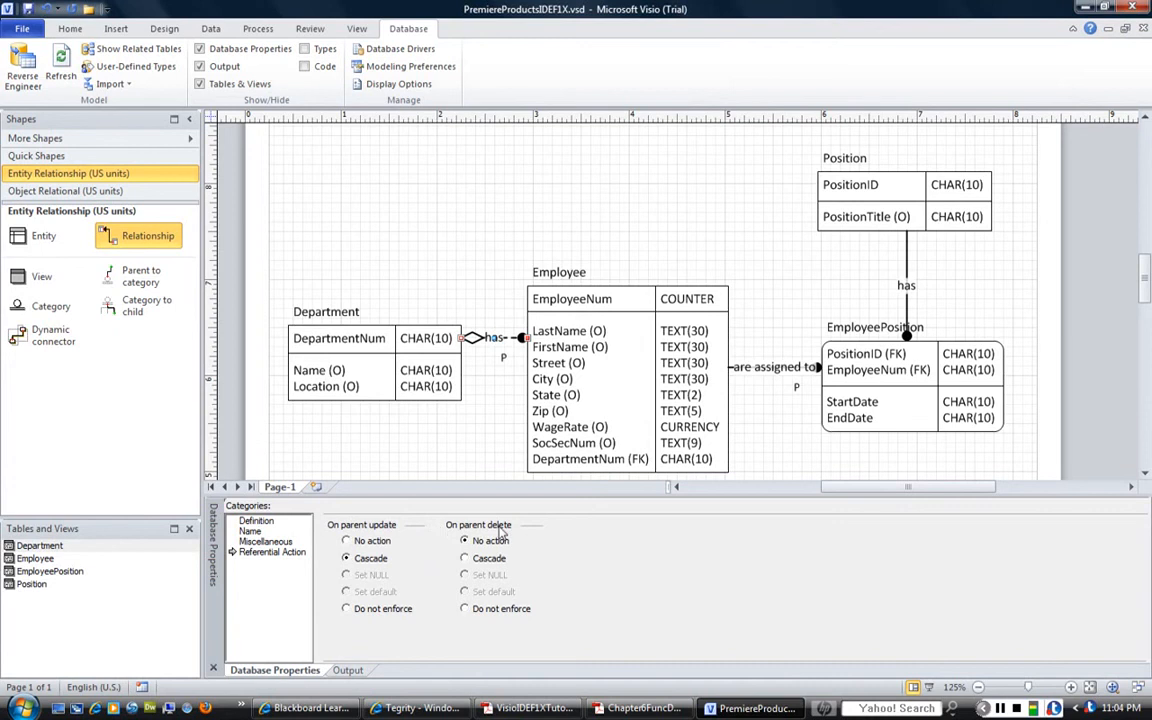
click(464, 558)
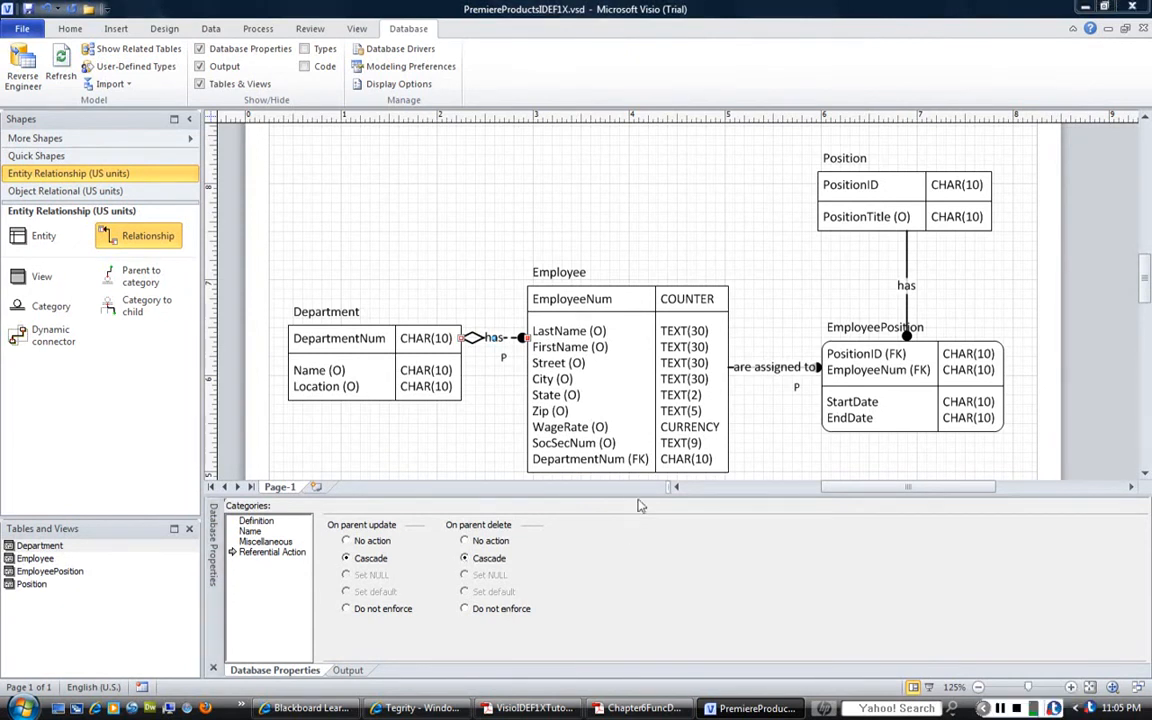
Add a text box about 5.3 in wide and 1.3 in high above the entities, containing the title "Premiere Products E-R Diagram".
drag(641, 501, 633, 560)
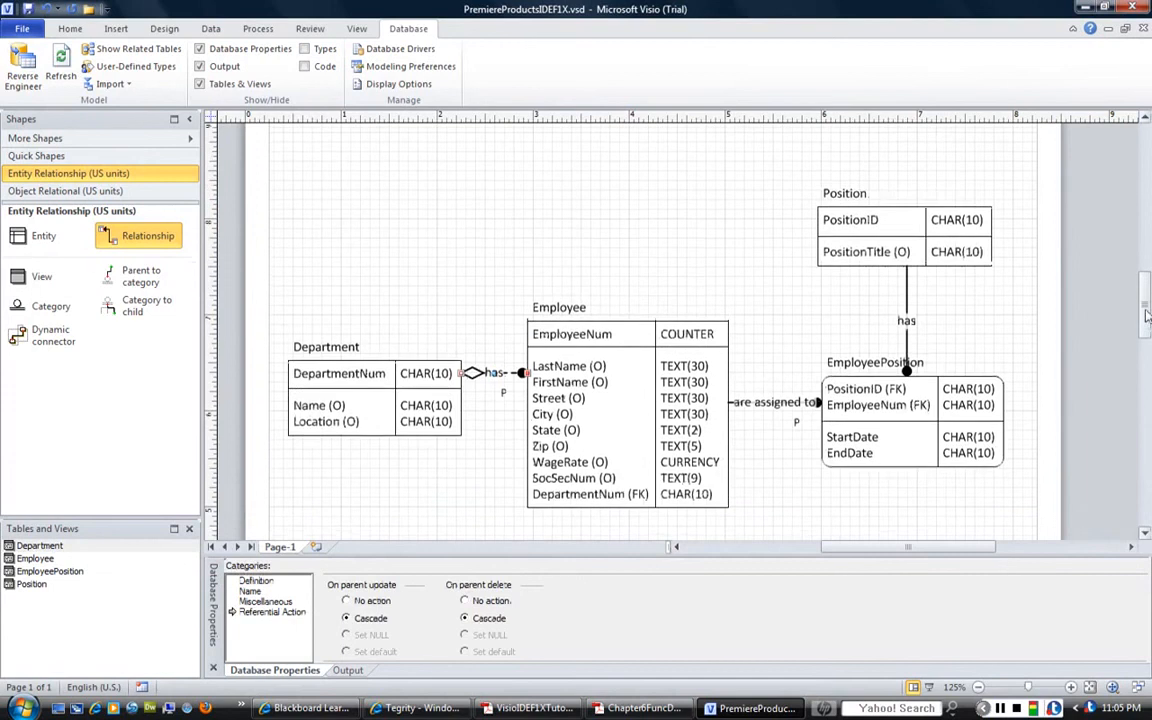
mouse_move(1145, 318)
mouse_down()
mouse_move(1145, 265)
mouse_move(1145, 297)
mouse_up()
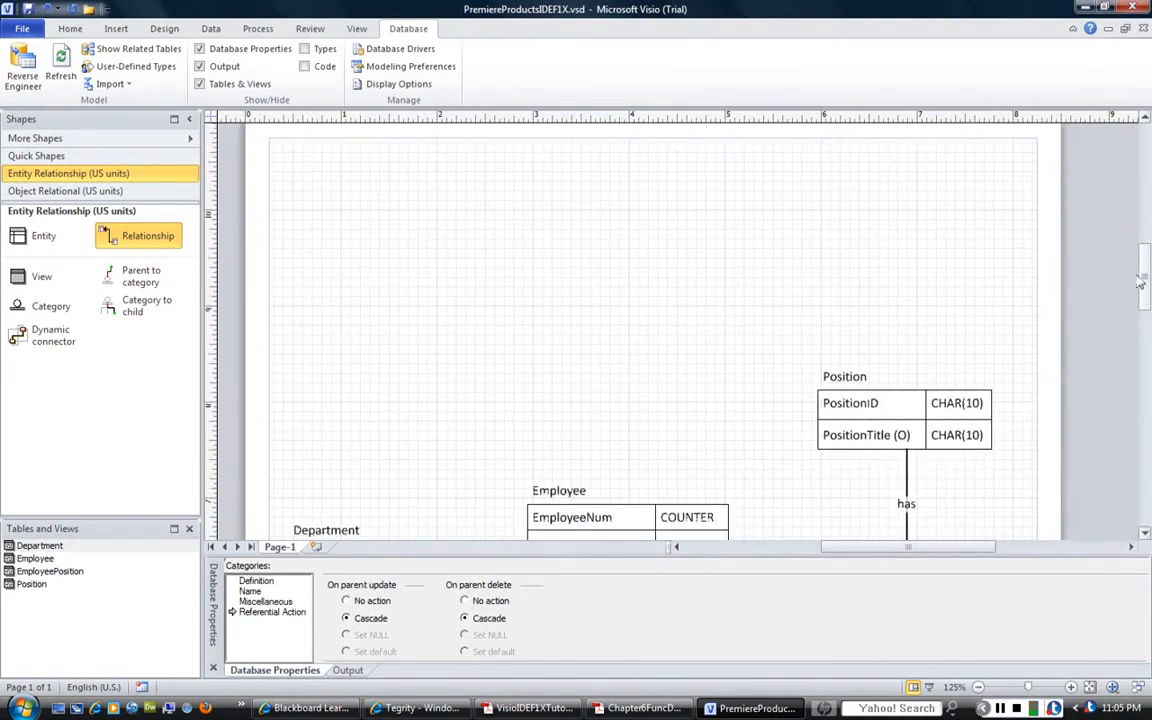
click(69, 29)
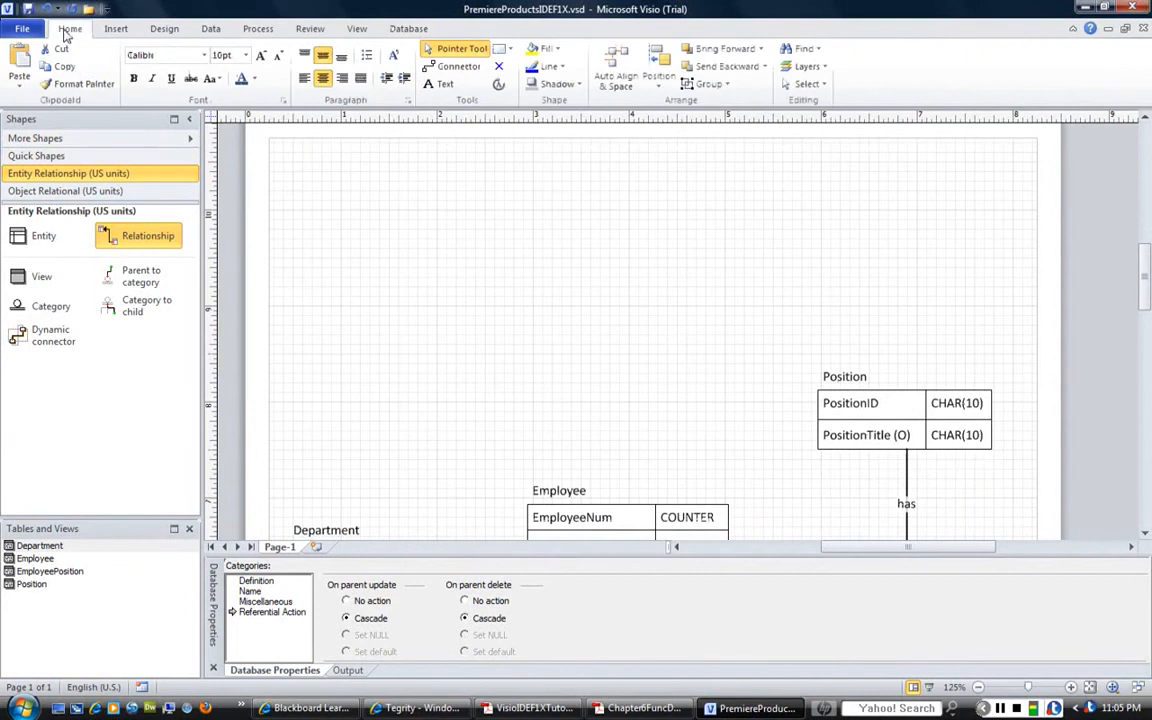
click(445, 86)
drag(355, 146, 865, 263)
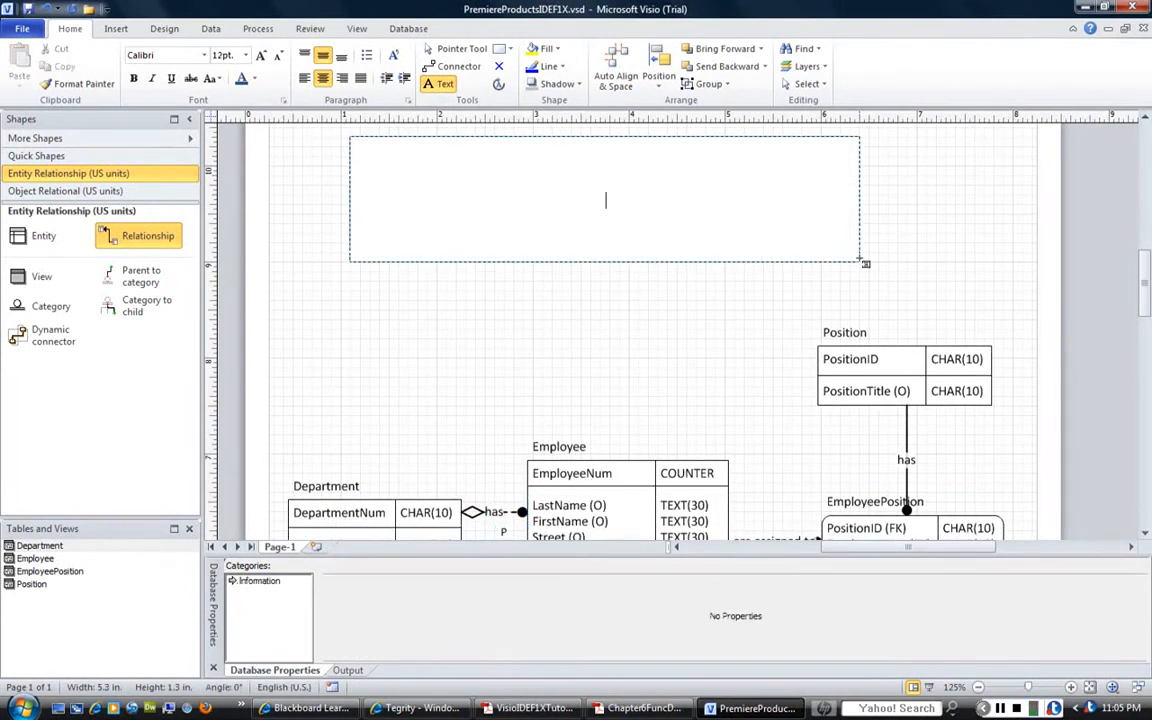
text(Premiere Prod)
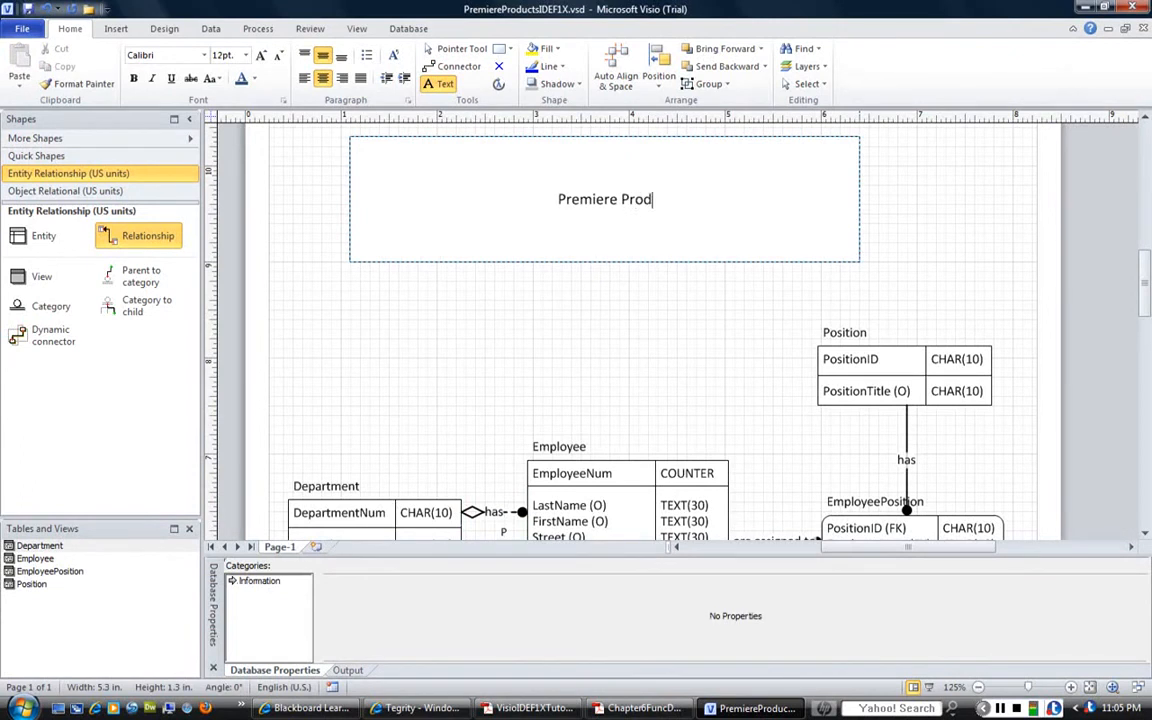
text(ucts )
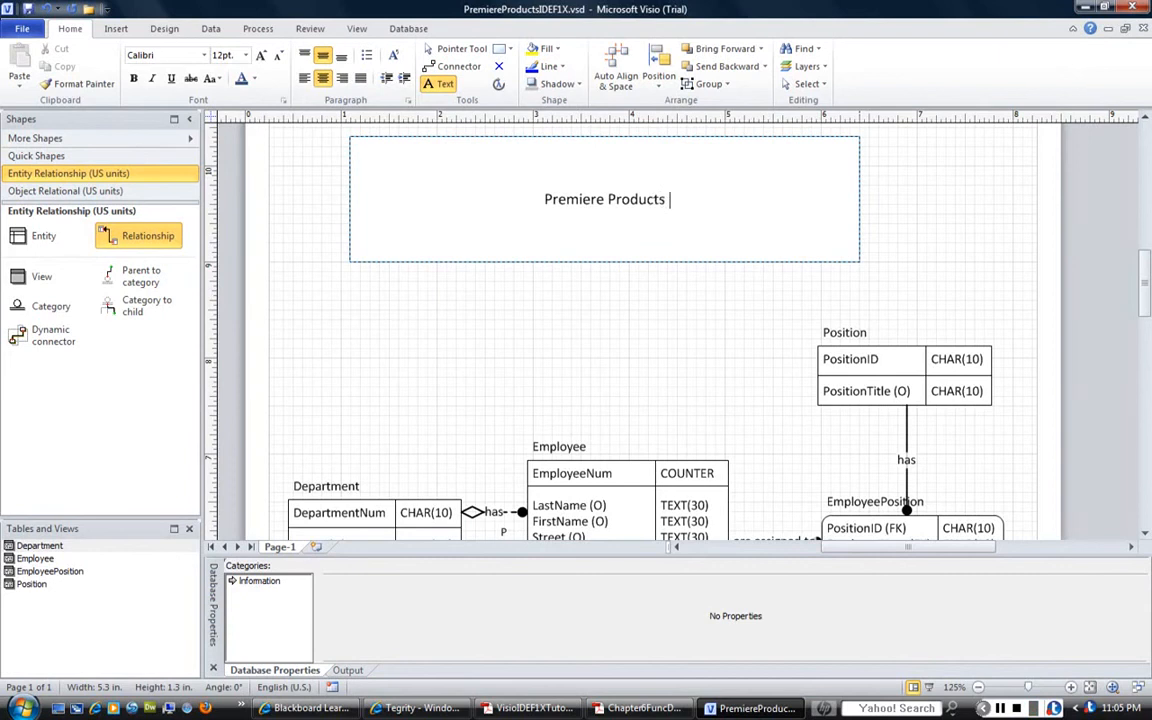
text(E-R Diagram)
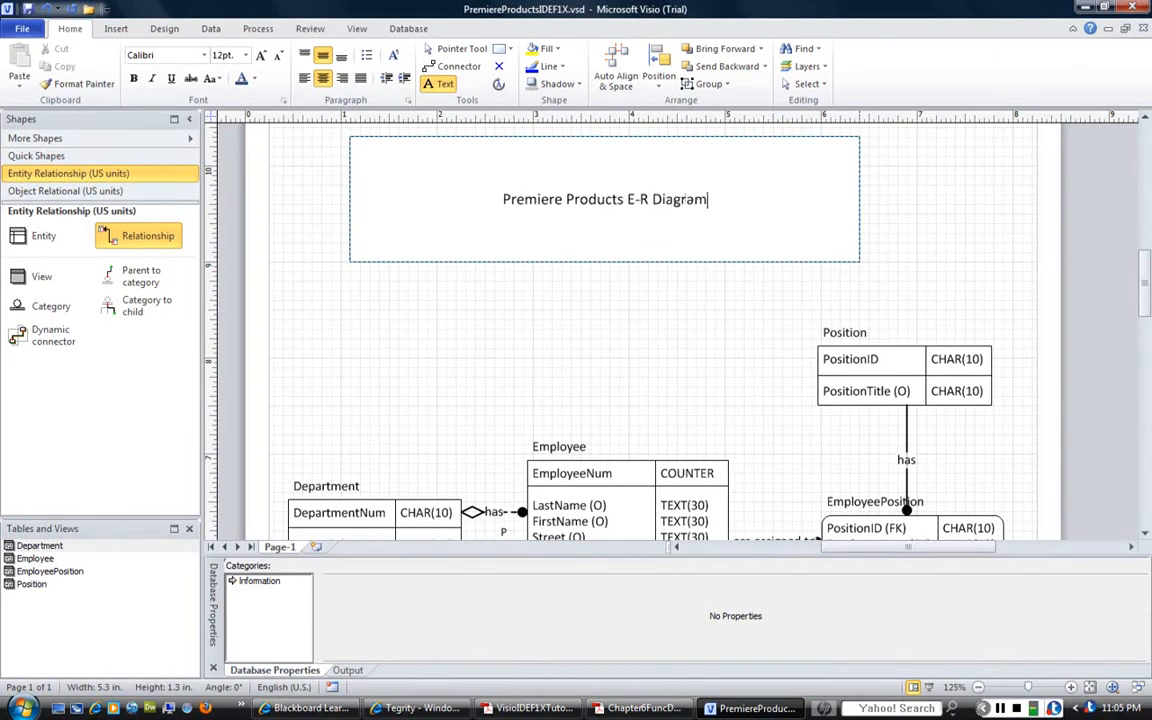
key(Return)
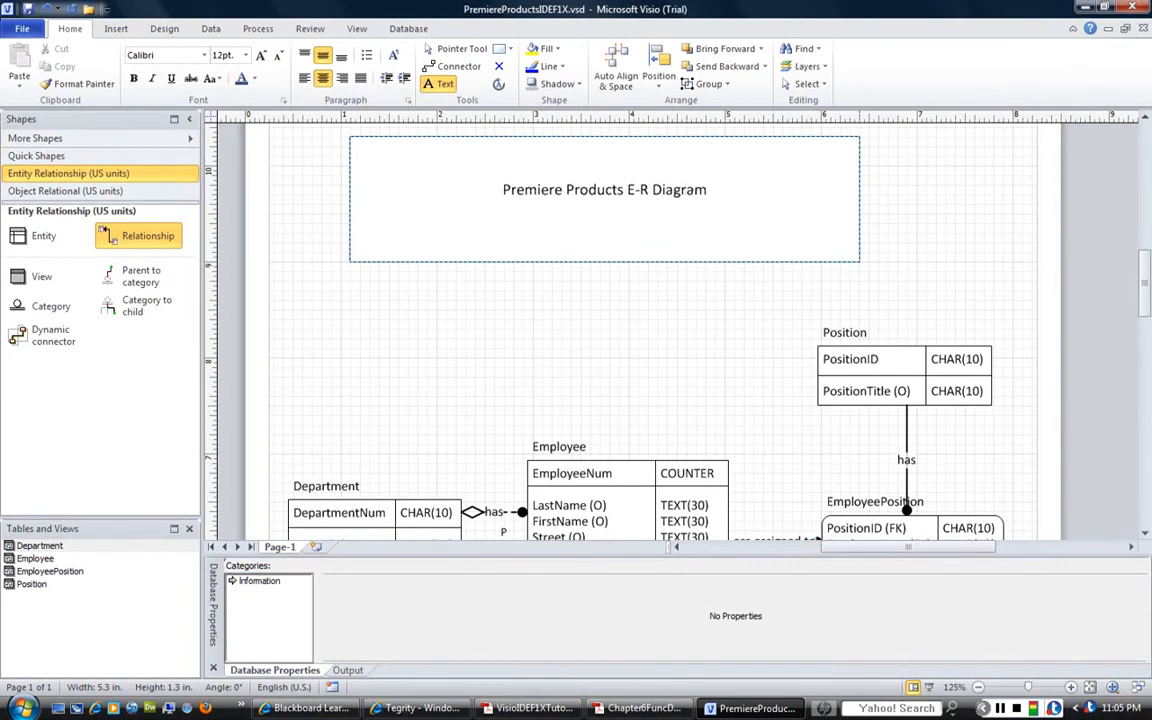
Below the title, add the line "Business Rules:" followed by "1. A Department MUST have at least ONE employee.".
text(Business RUles:)
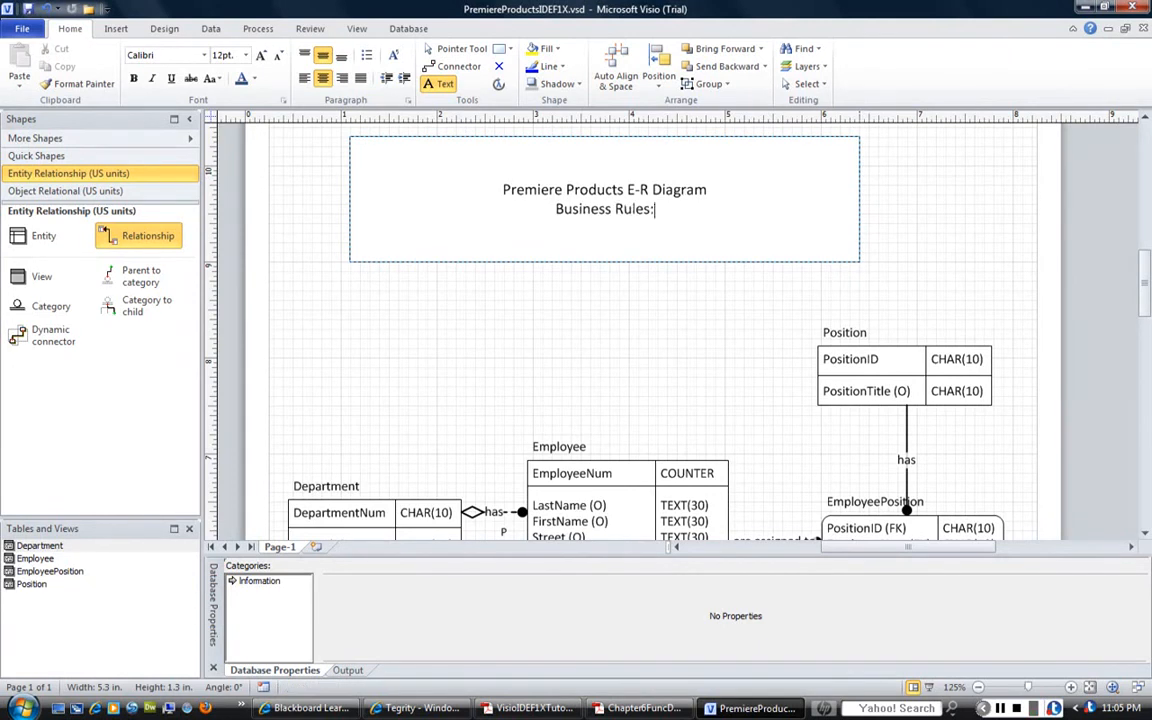
key(Return)
text(1. A)
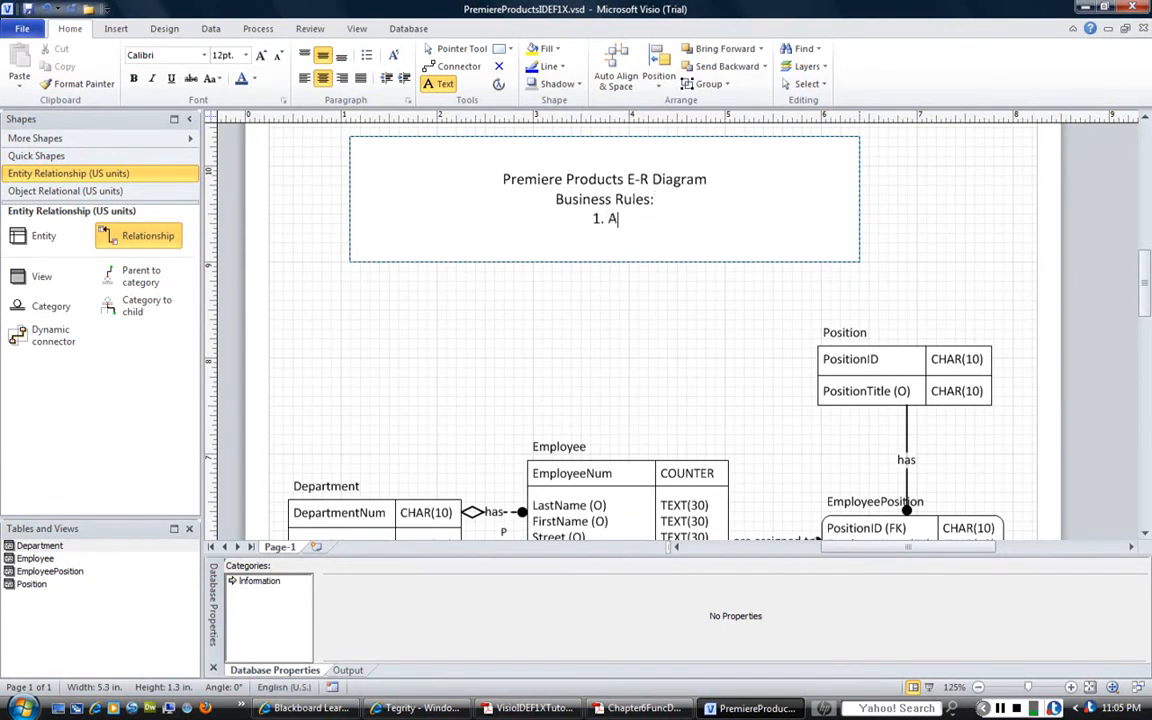
text( Department)
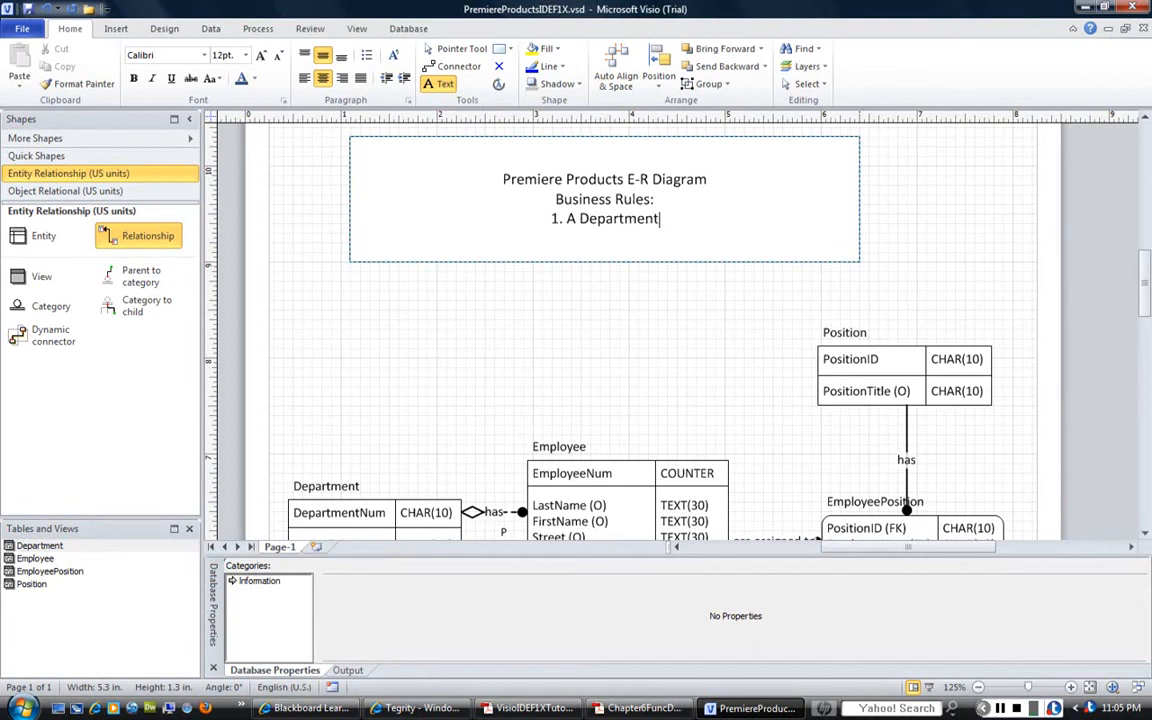
text( MUST have )
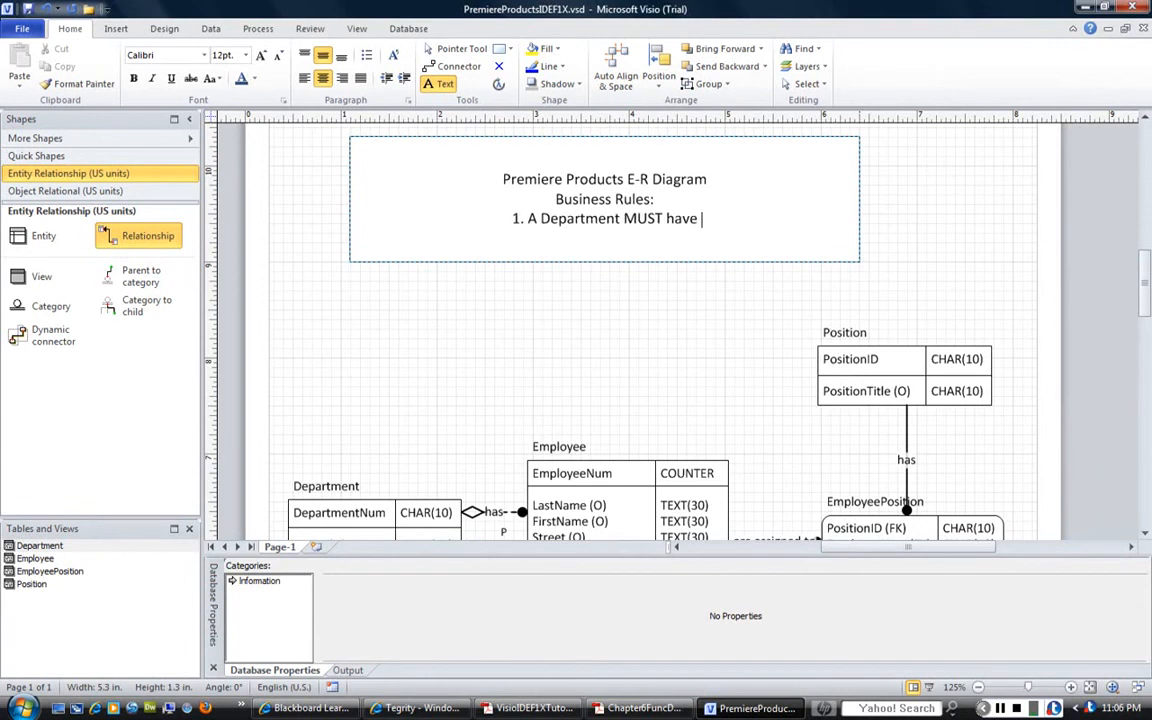
text(at least O)
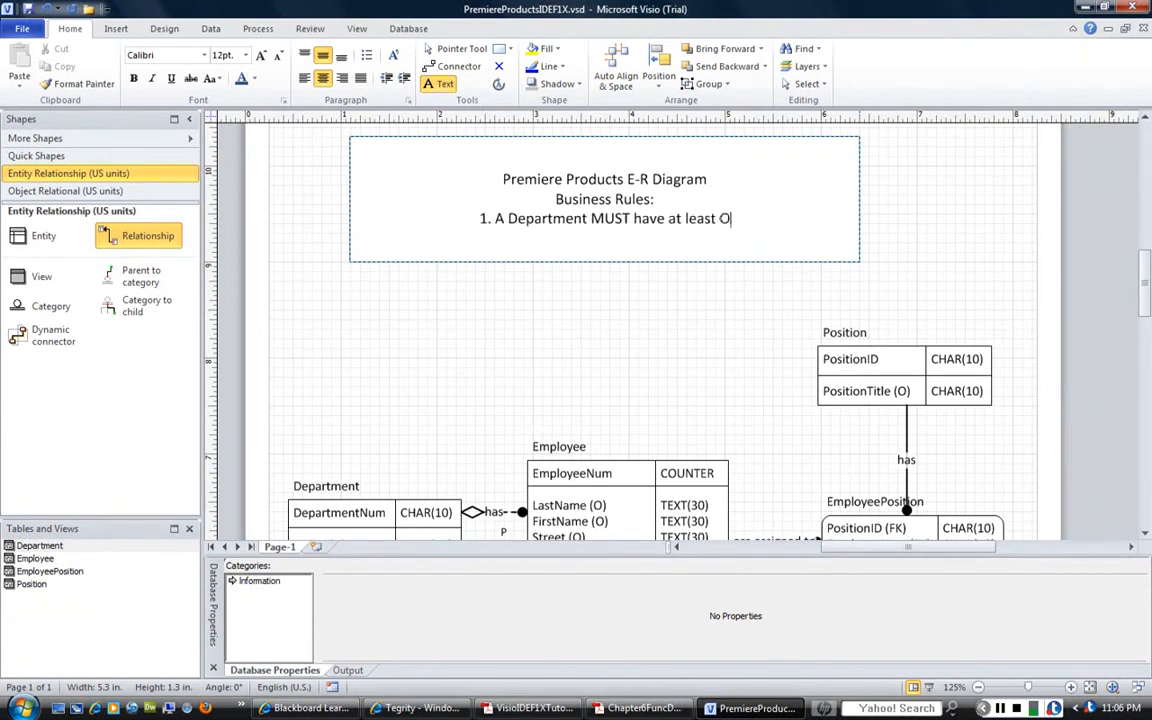
text(NE employee)
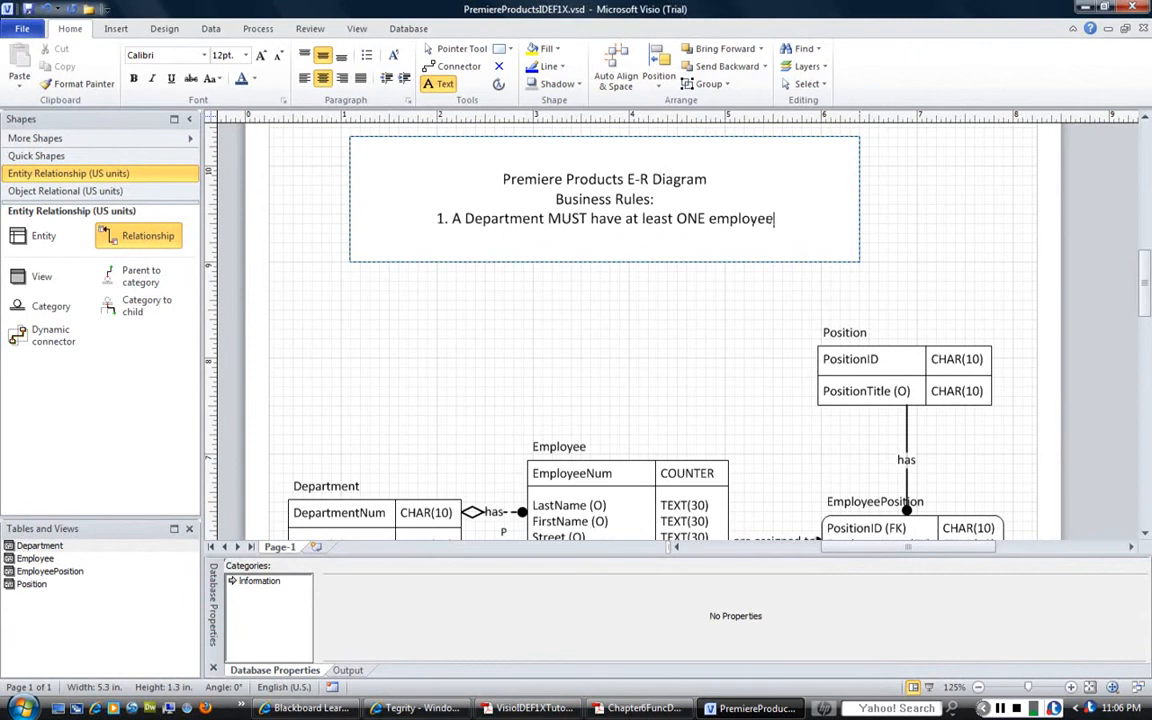
text(.)
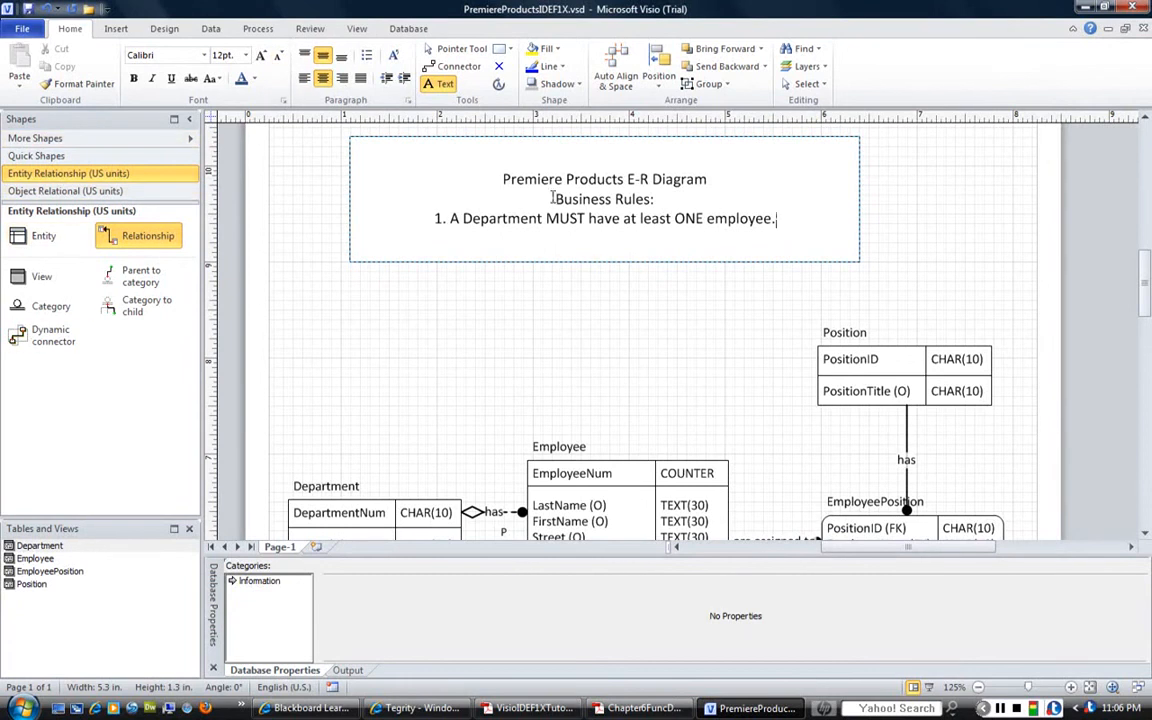
Left-align the "Business Rules:" heading and the rule below it, then finish editing the text.
drag(552, 197, 783, 222)
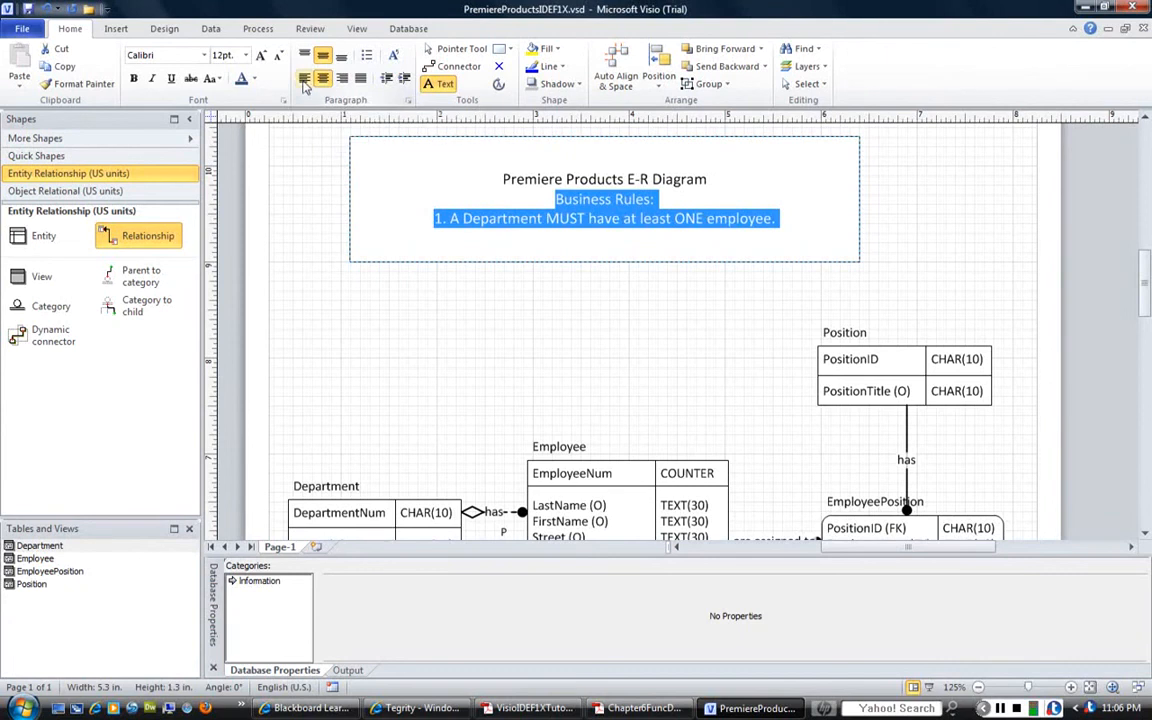
click(304, 81)
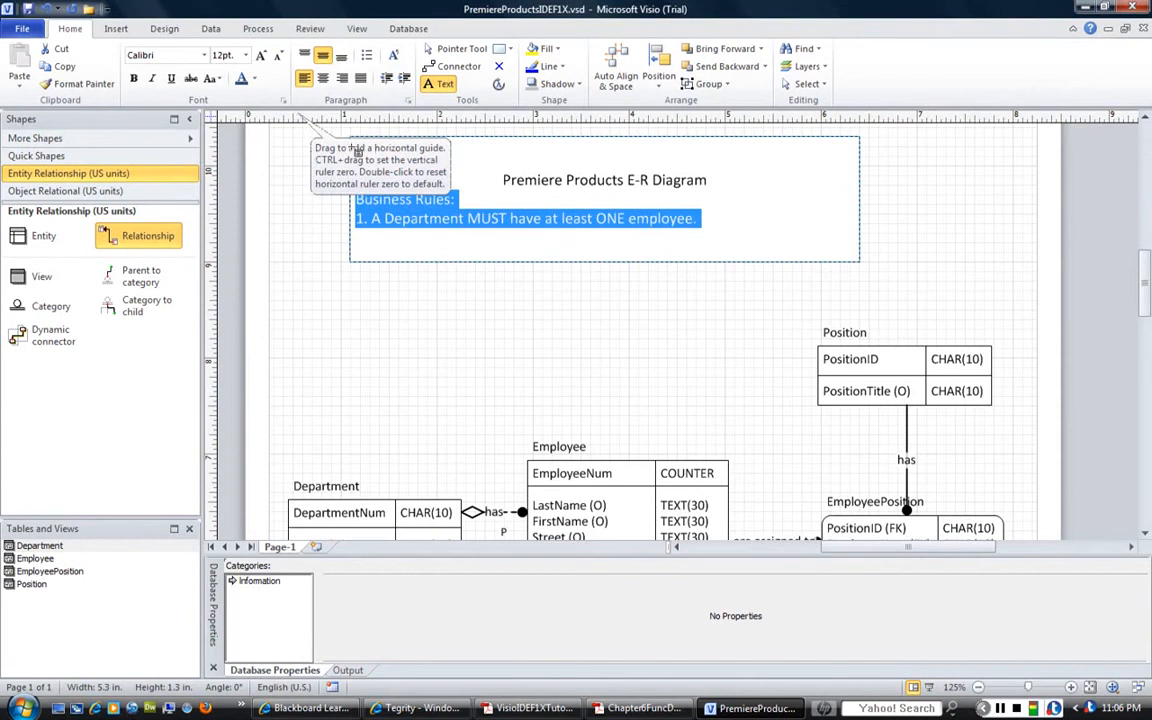
click(449, 51)
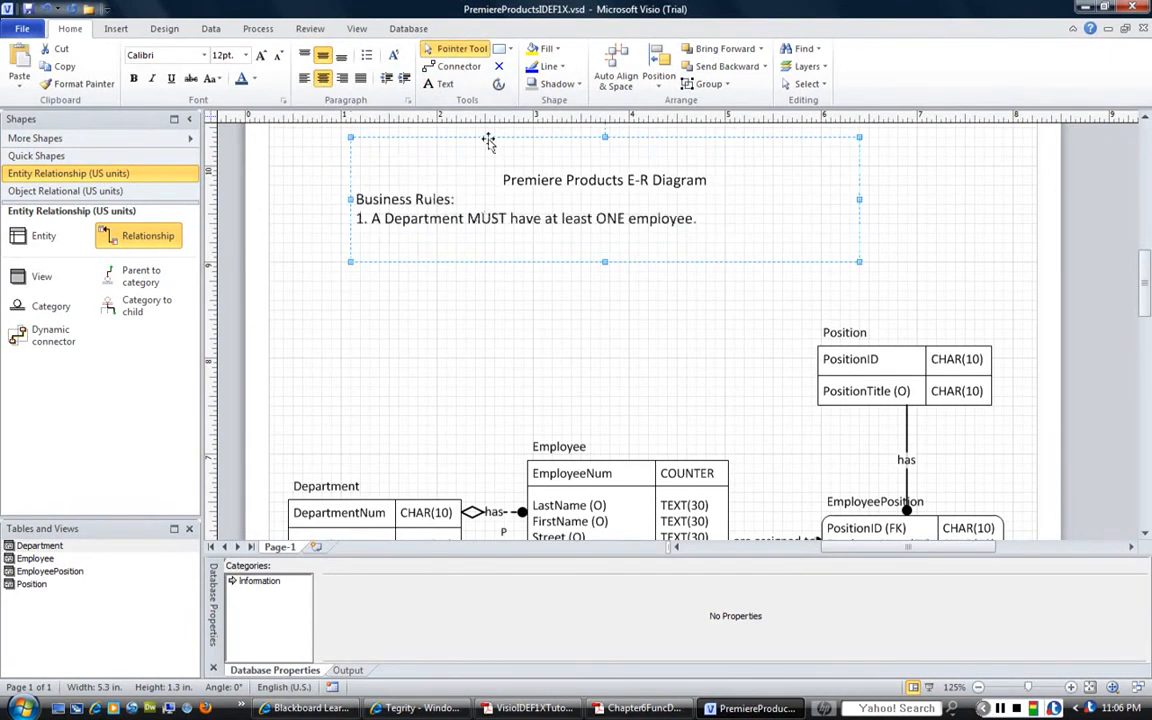
Shift the title text box slightly right and down, resize it to about 5.85 in by 1.15 in, and save the drawing.
drag(447, 152, 511, 146)
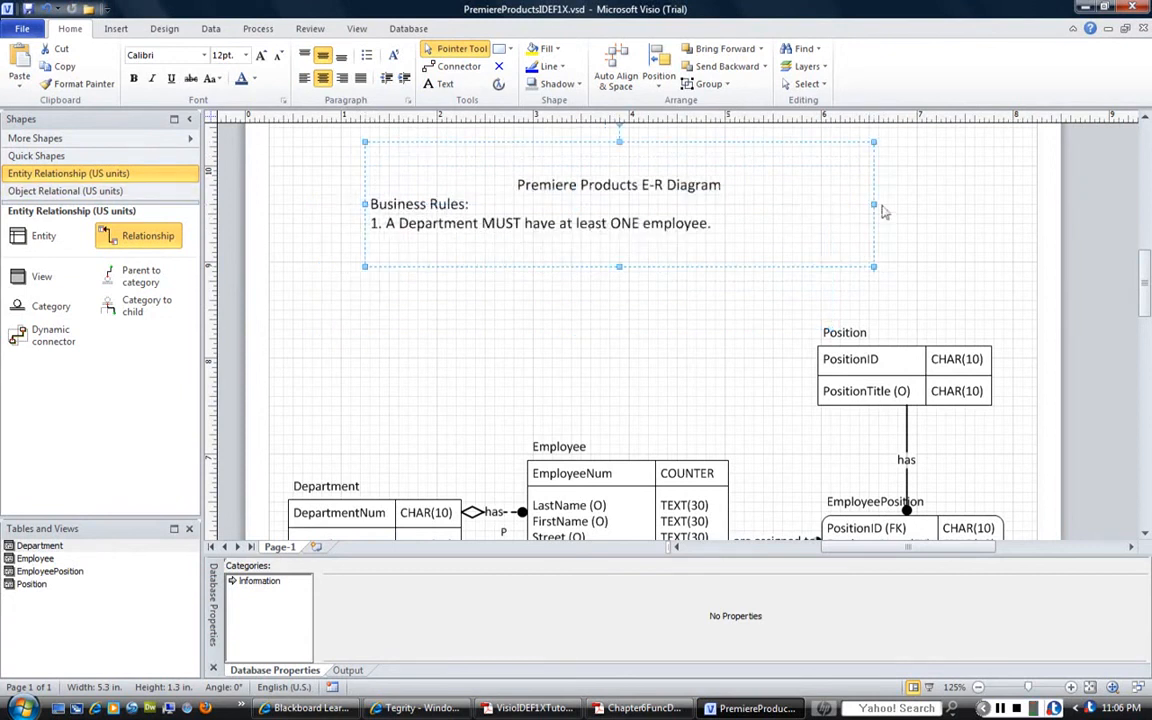
drag(874, 204, 926, 204)
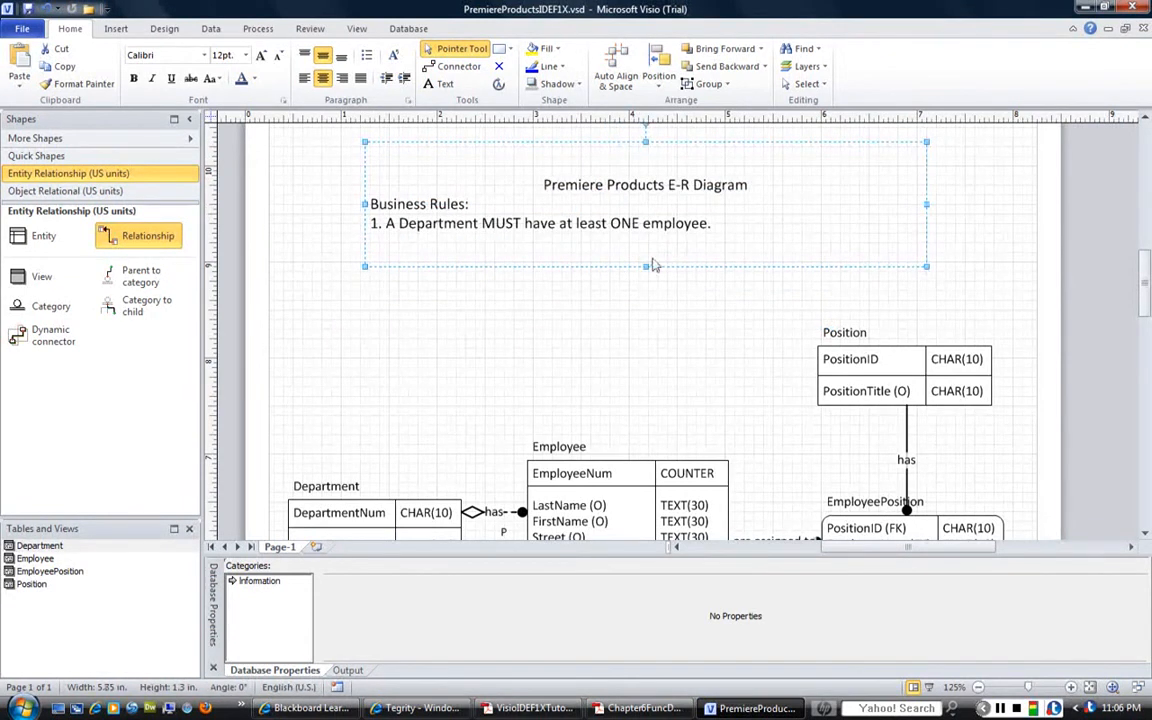
drag(645, 266, 643, 253)
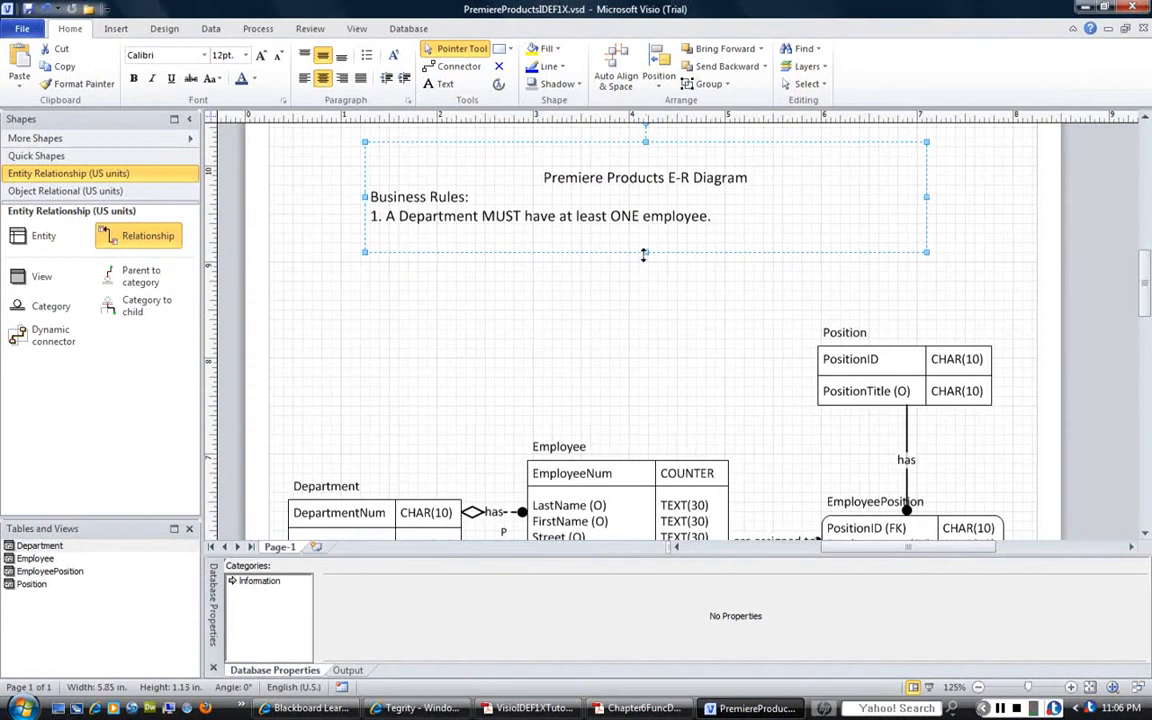
click(29, 11)
drag(1146, 295, 1147, 320)
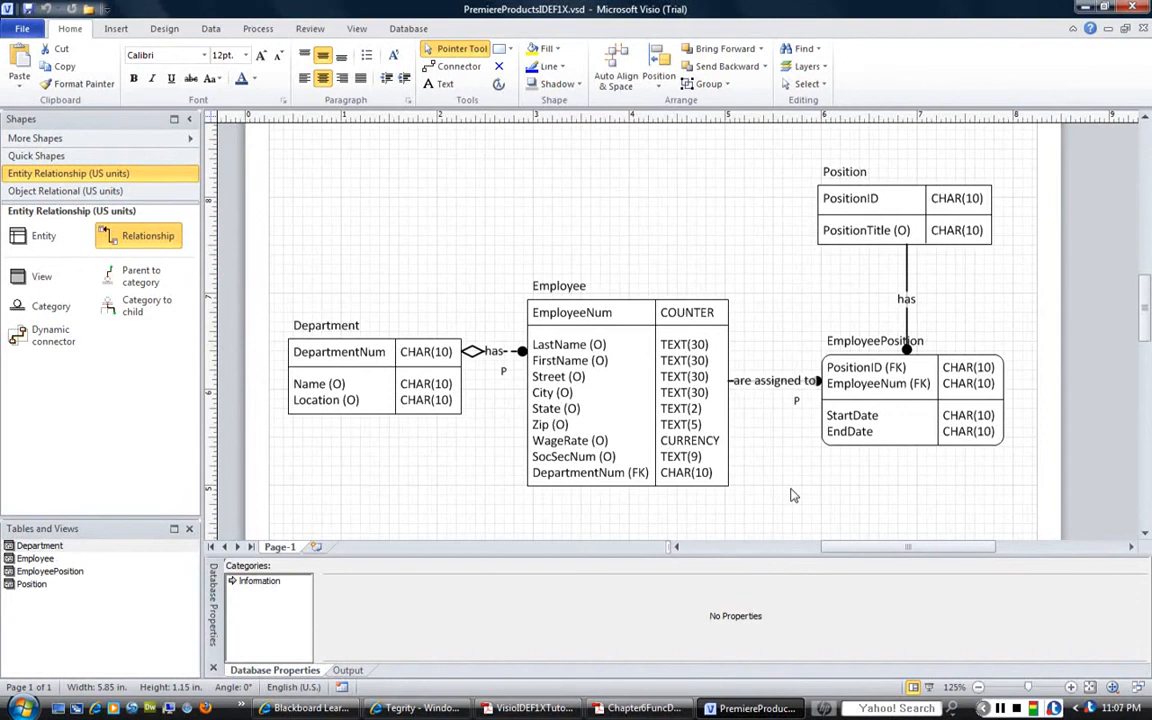
click(378, 384)
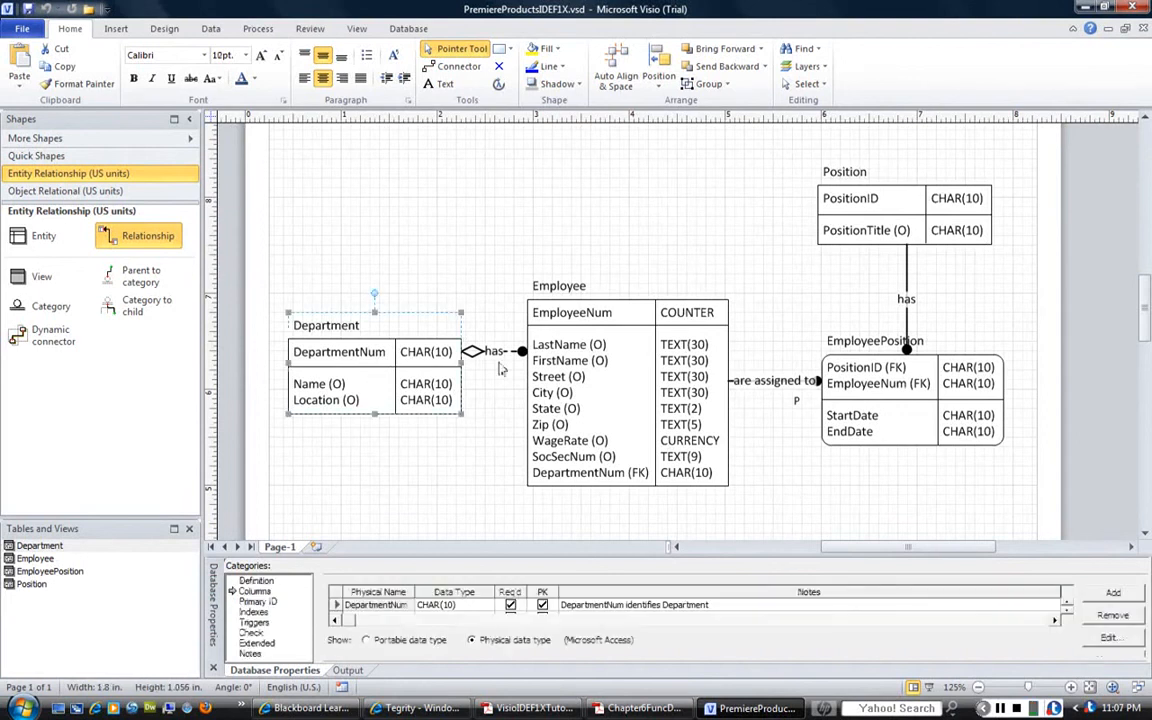
shift+click(498, 353)
shift+click(590, 354)
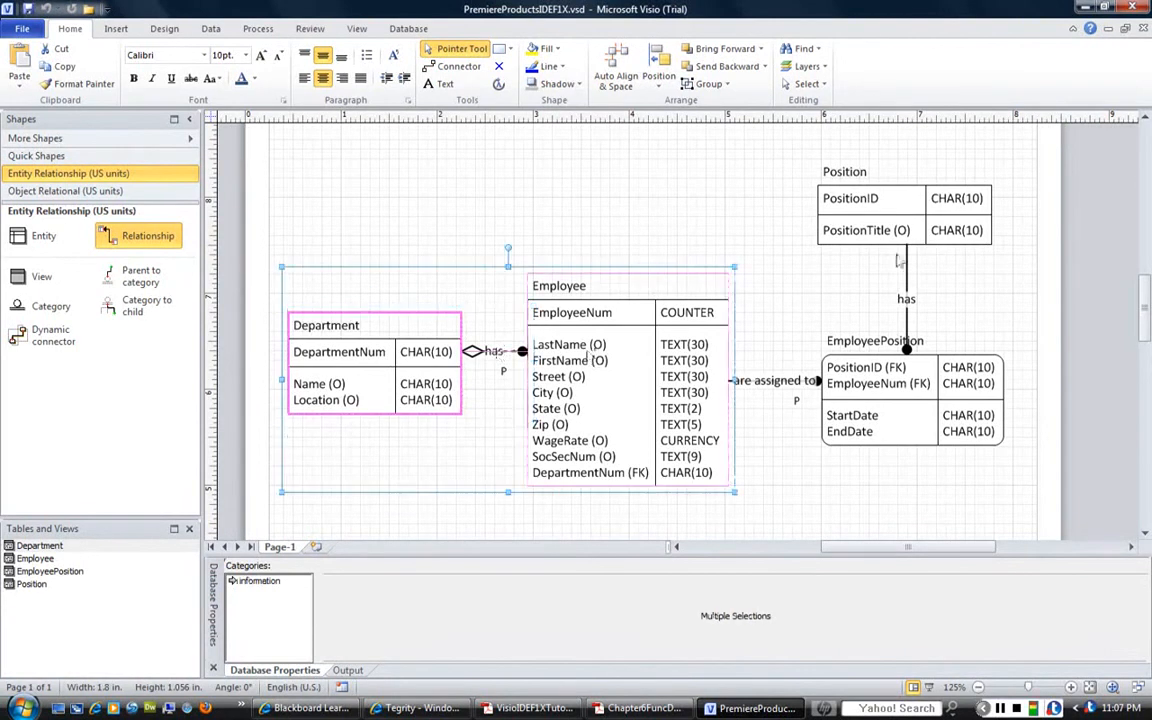
shift+click(872, 232)
shift+click(866, 388)
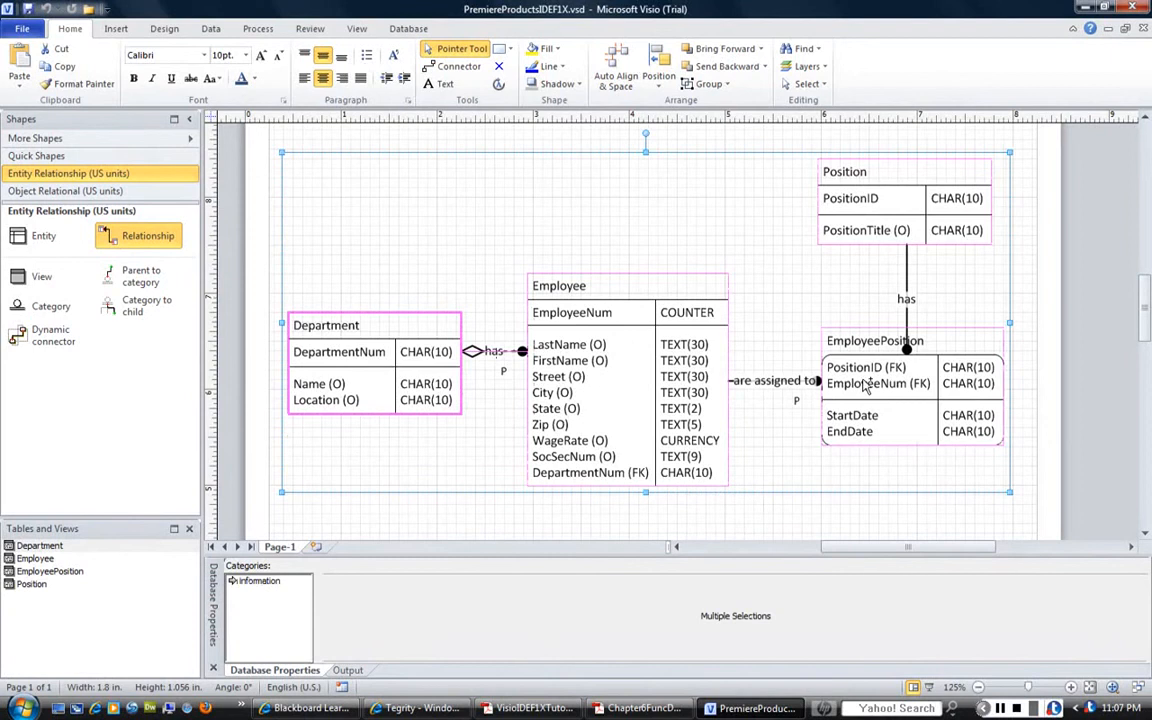
click(785, 518)
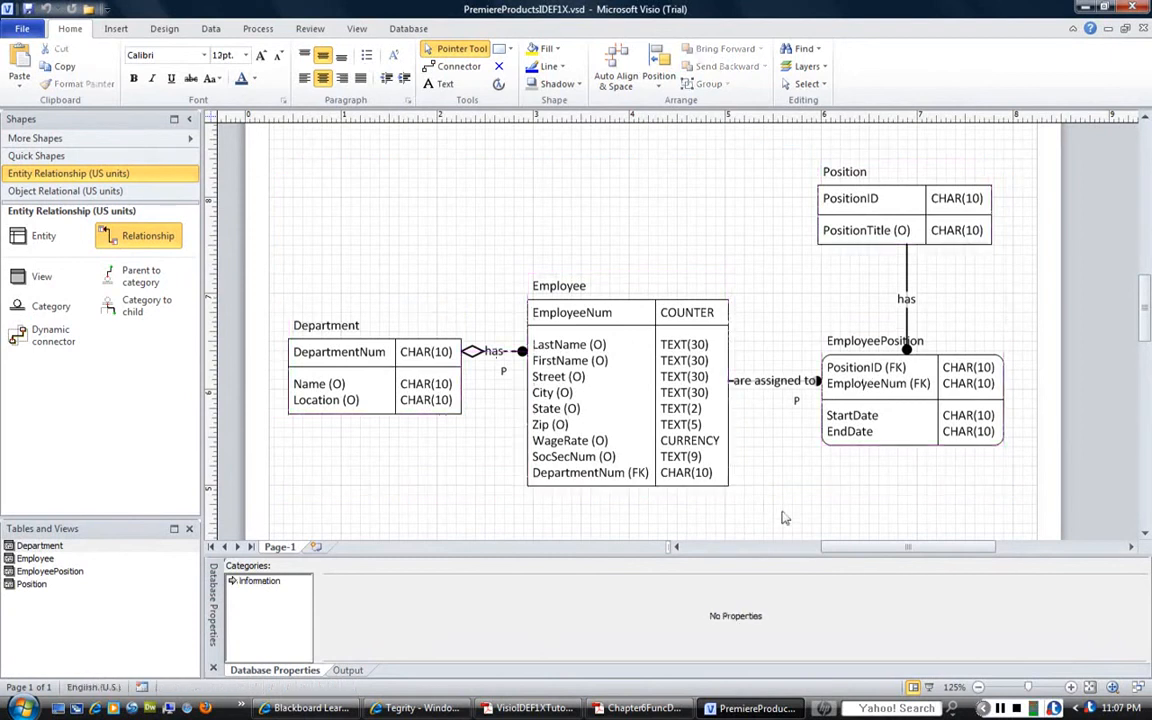
click(1000, 708)
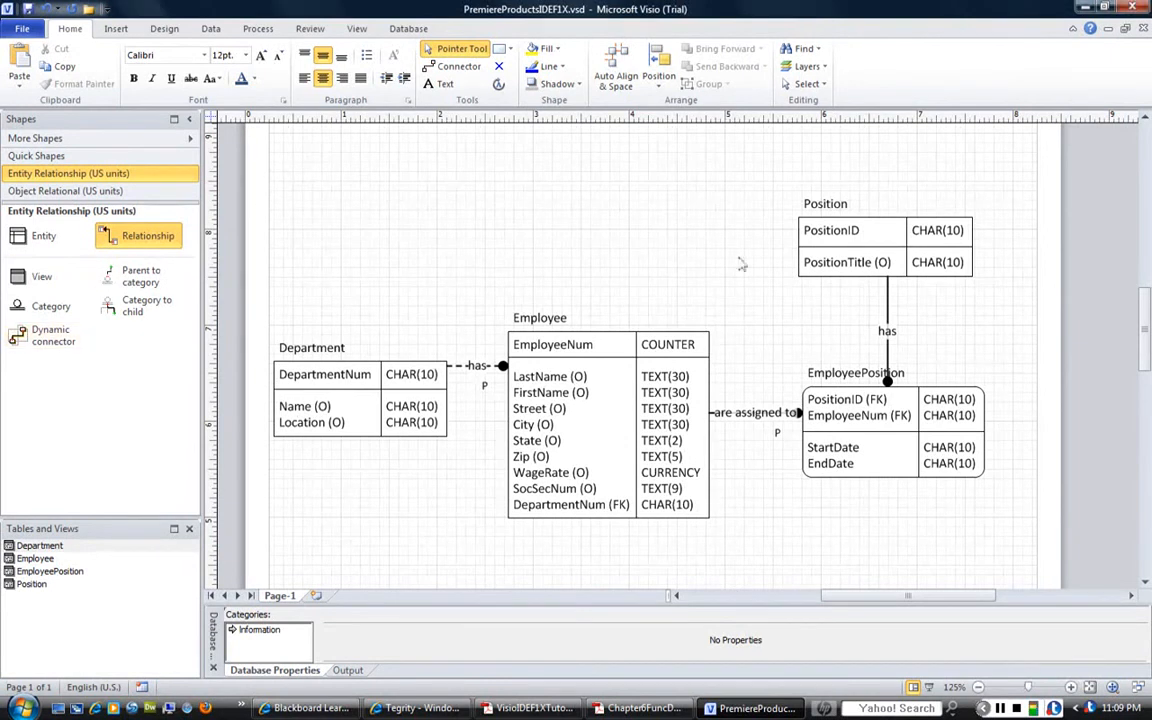
Select all four entities with their relationships and move them together slightly right and down on the page.
drag(276, 183, 1081, 490)
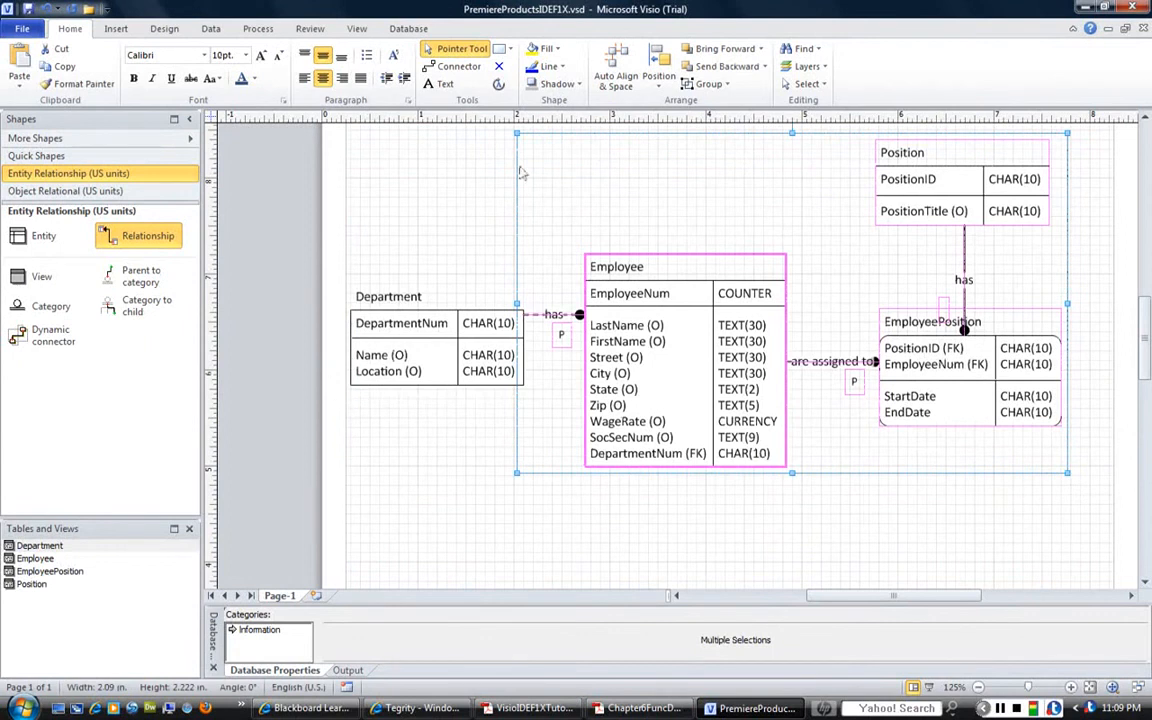
click(442, 532)
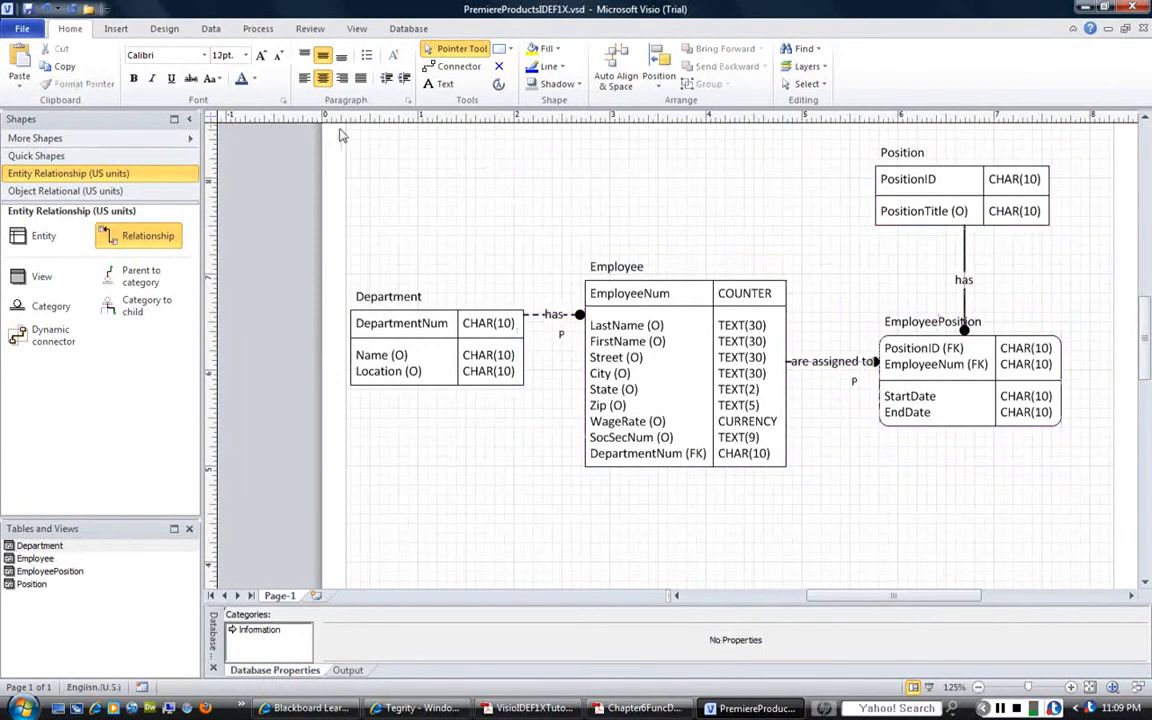
drag(343, 126, 1100, 480)
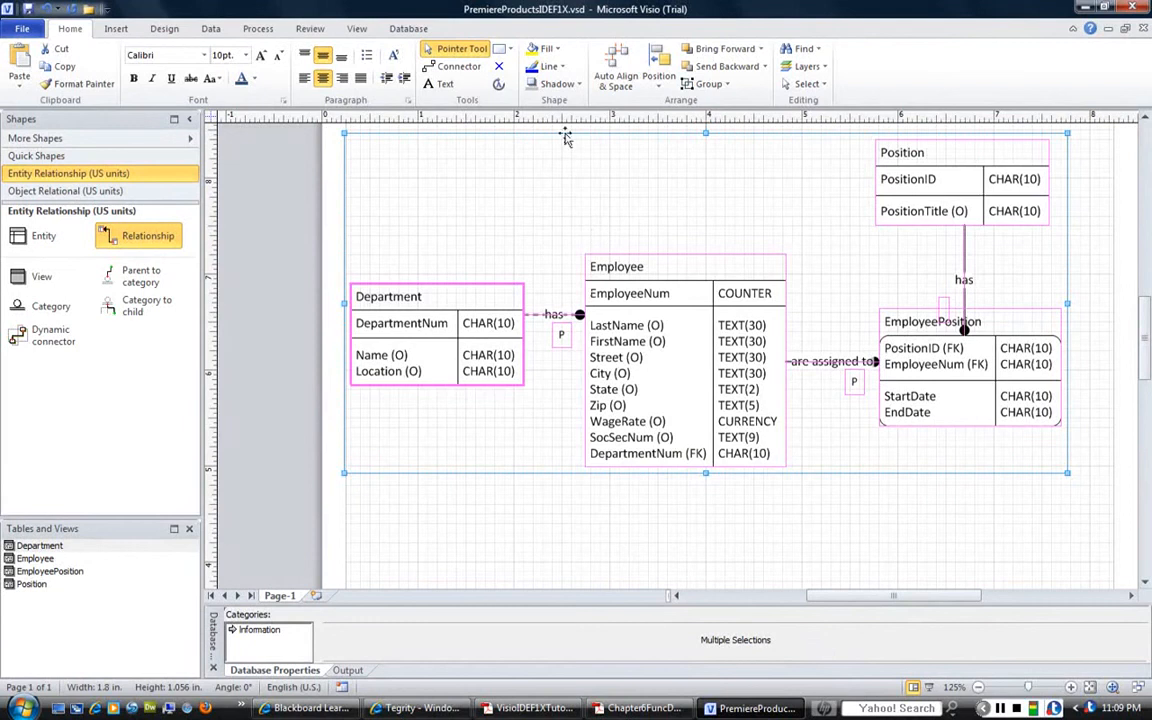
drag(565, 137, 594, 137)
mouse_move(563, 473)
mouse_down()
mouse_move(558, 501)
mouse_move(566, 492)
mouse_up()
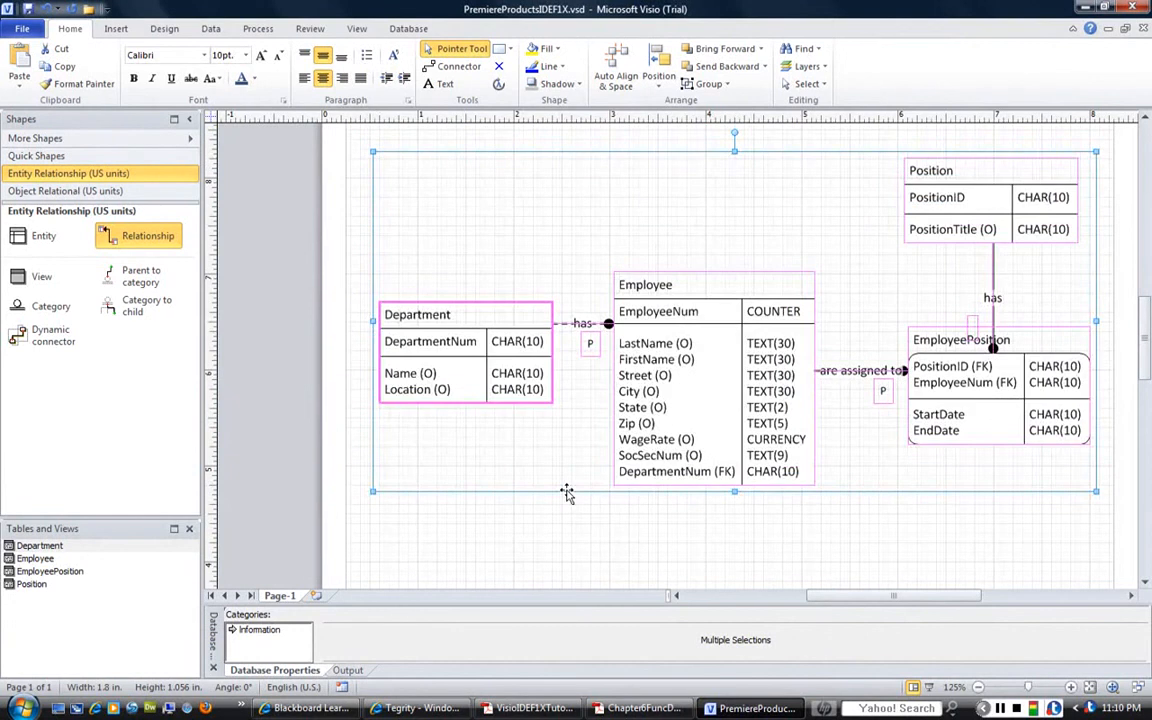
click(570, 545)
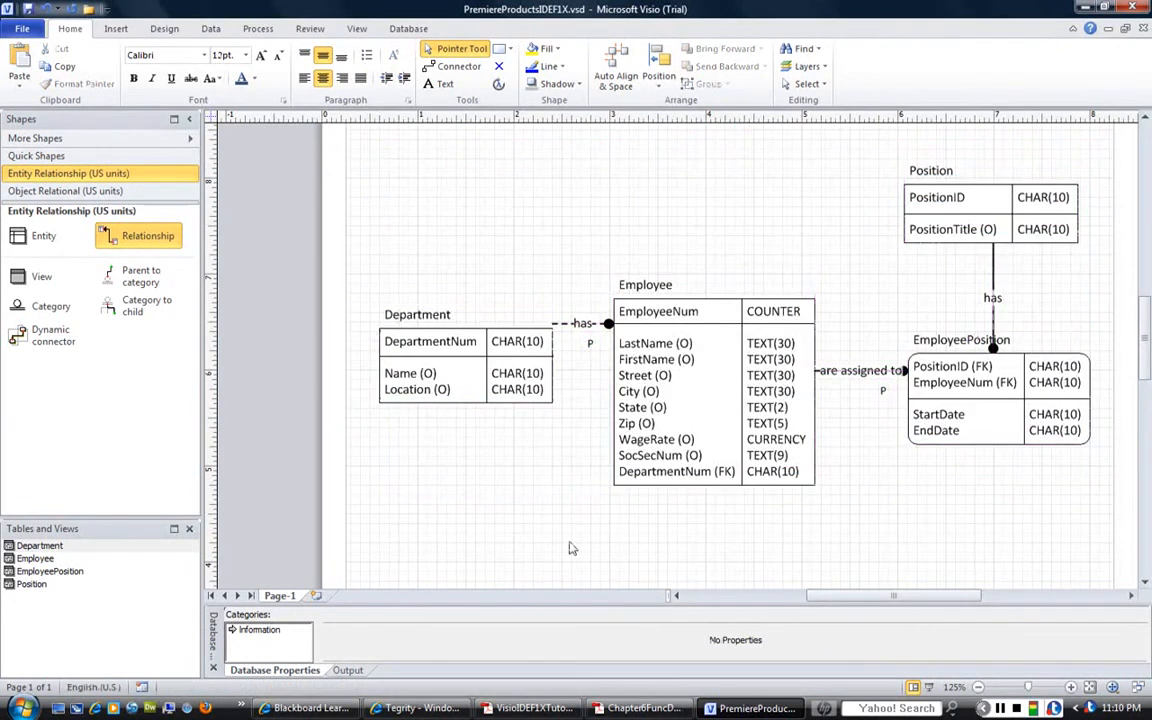